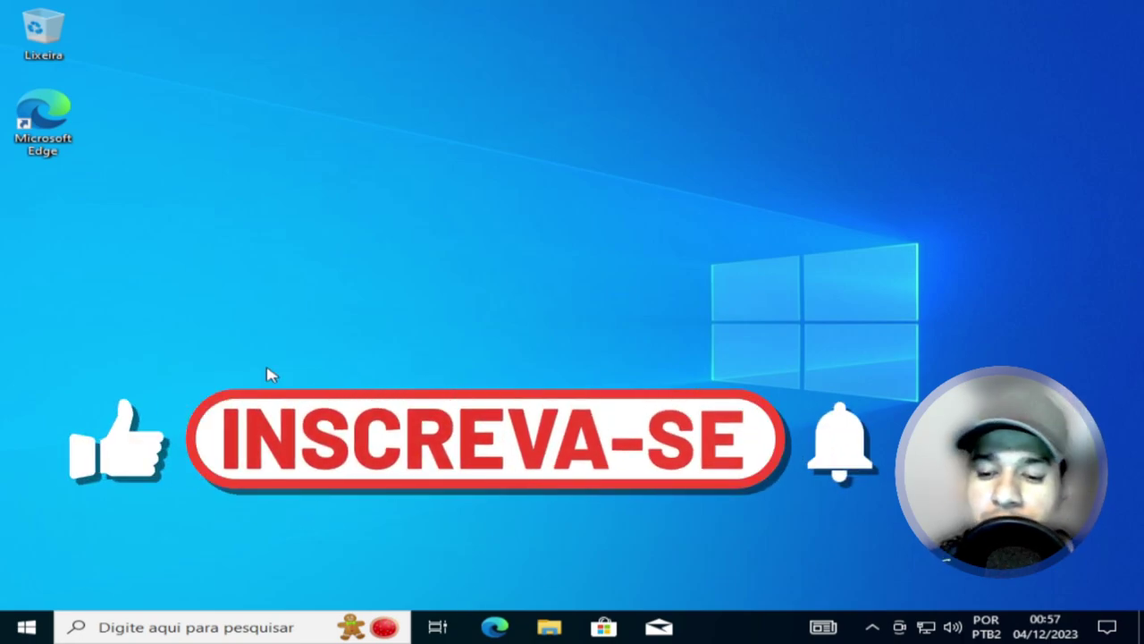
Step: Open Microsoft Edge without restoring the previous pages and search the web for "atlas os"
double_click(64, 138)
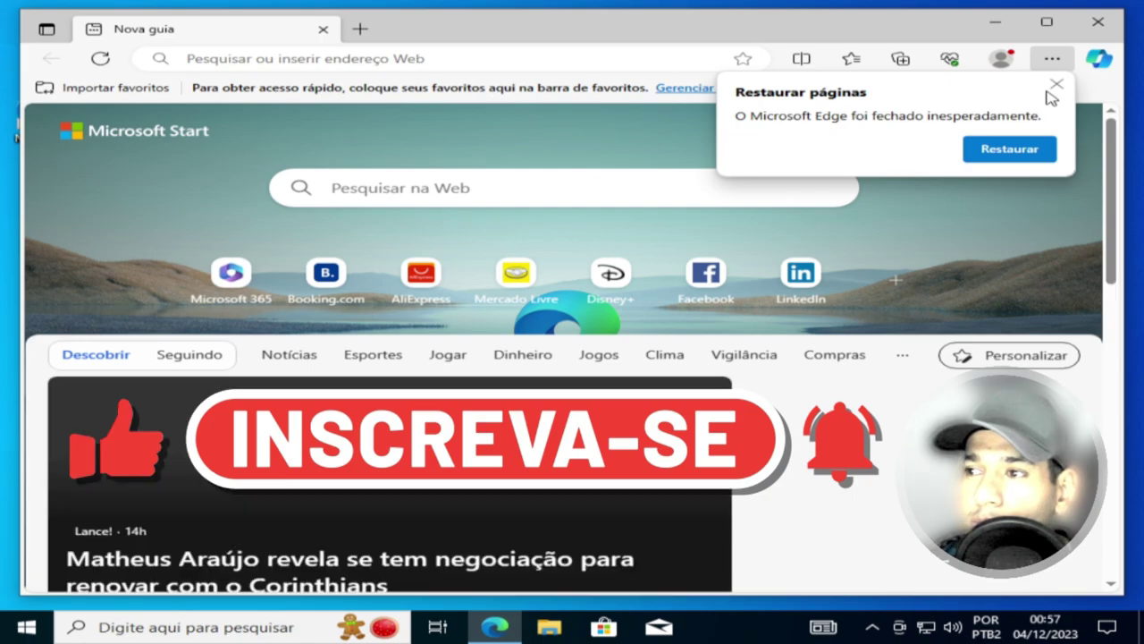
click(1057, 84)
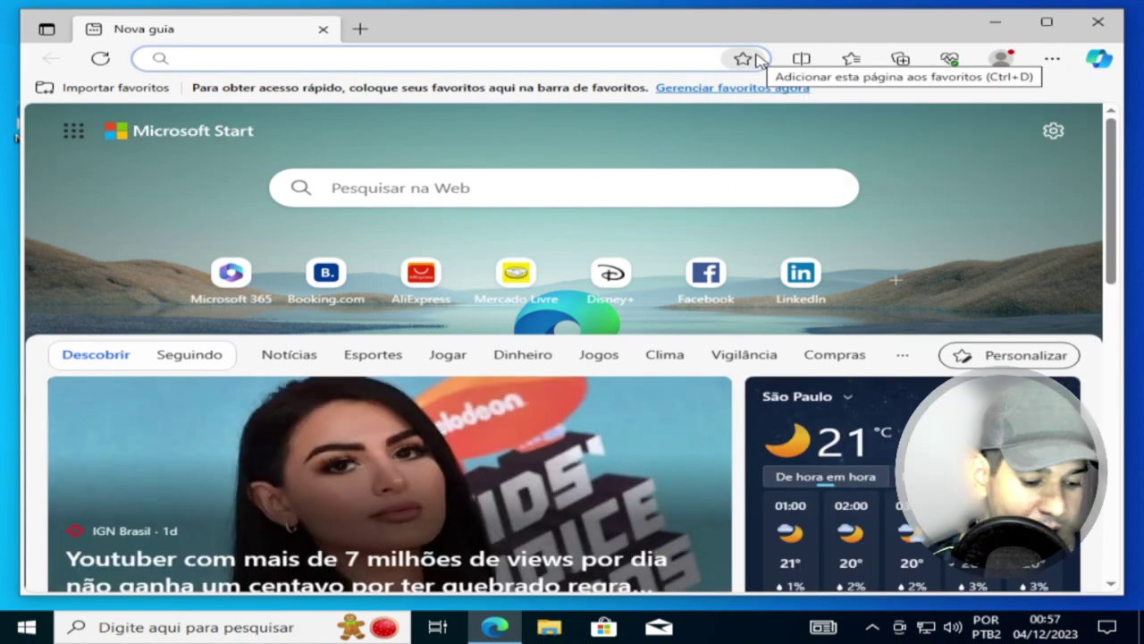
text(at)
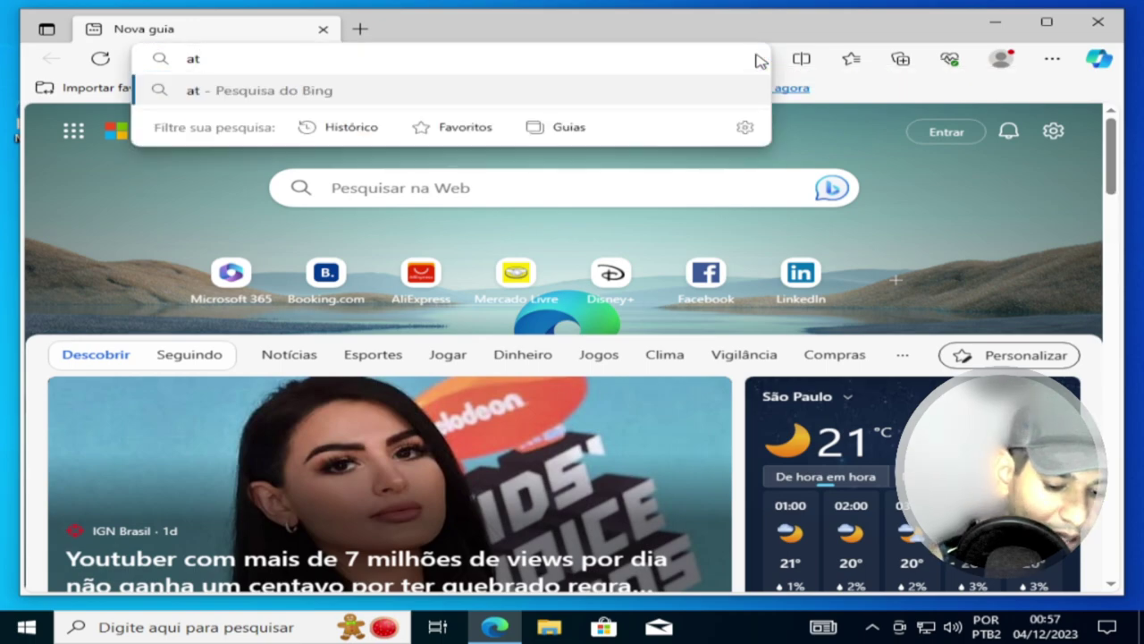
text(la)
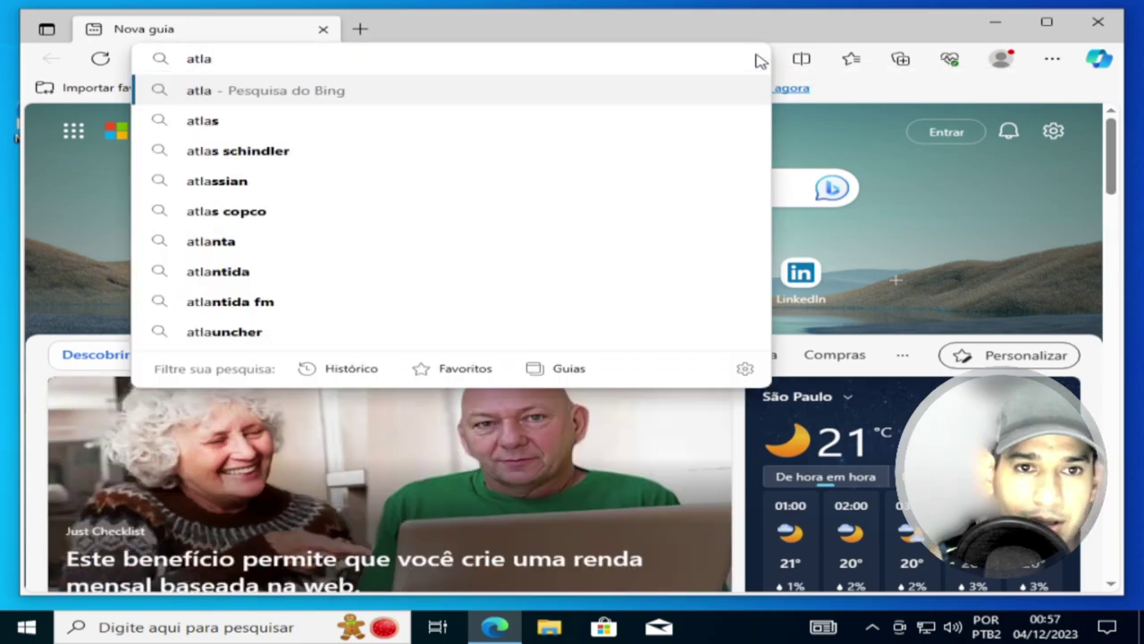
text(s os)
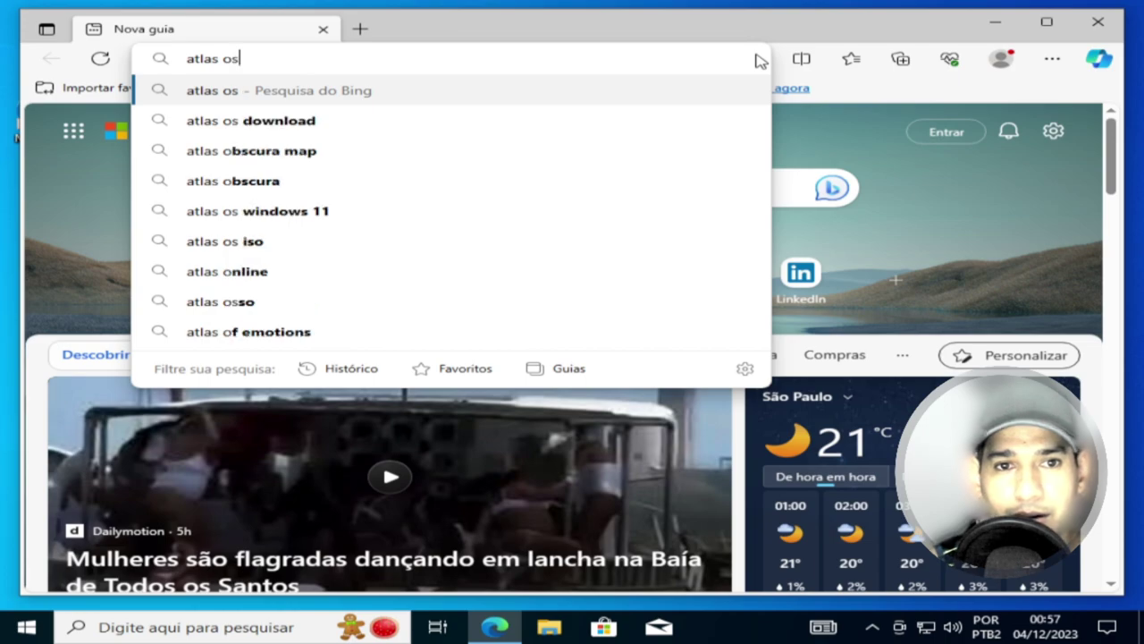
key(Return)
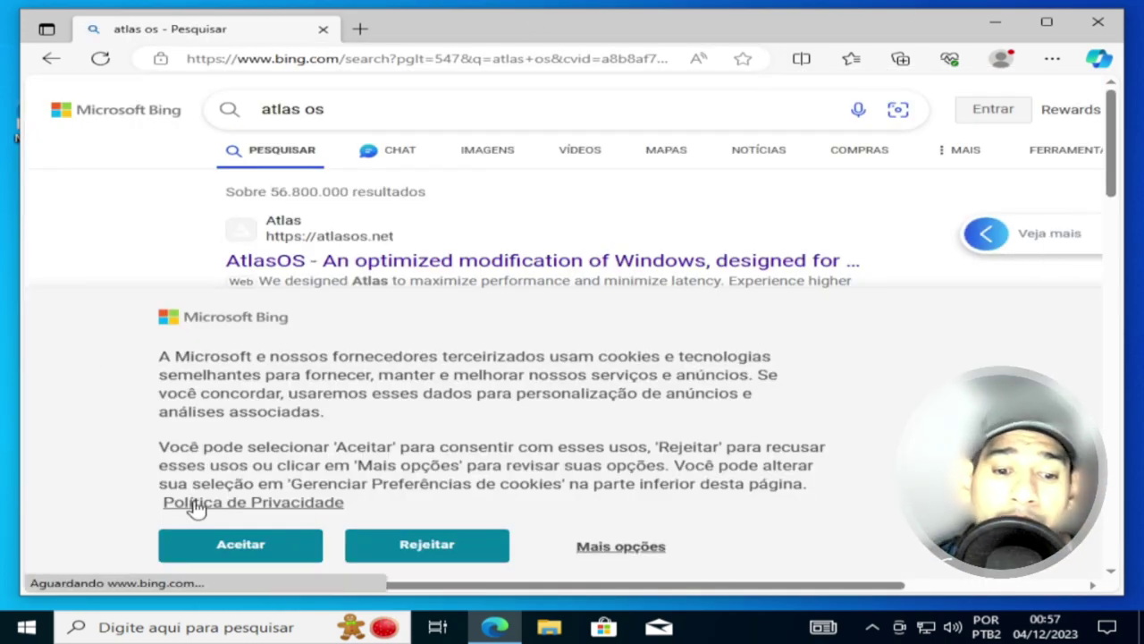
Step: Accept Bing's cookies and open the atlasos.net website from the search results
click(238, 545)
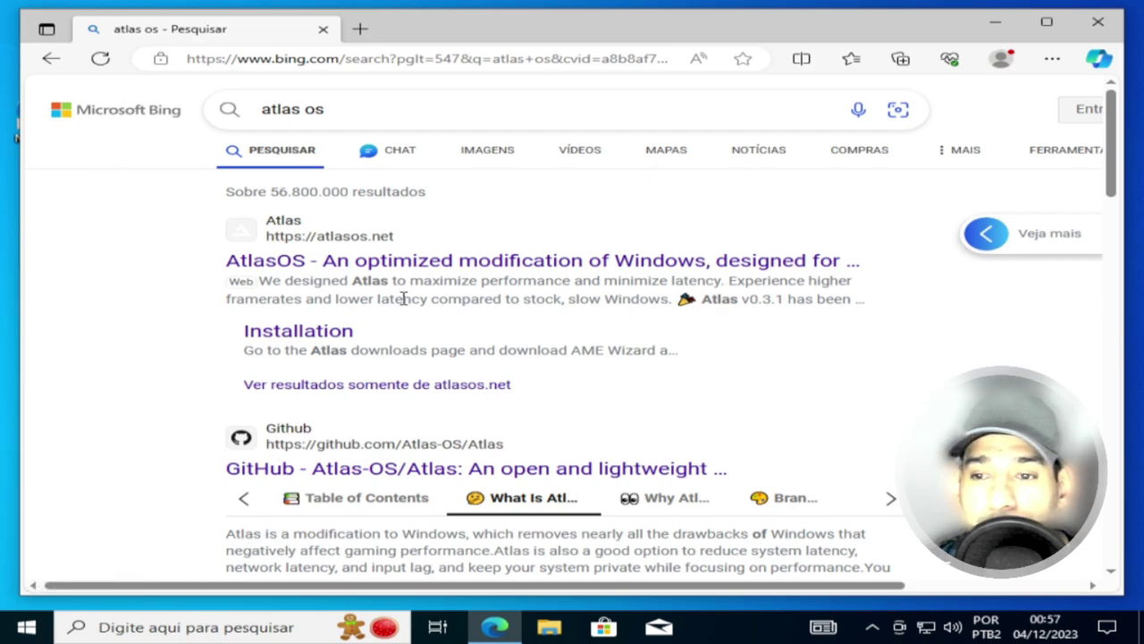
click(326, 262)
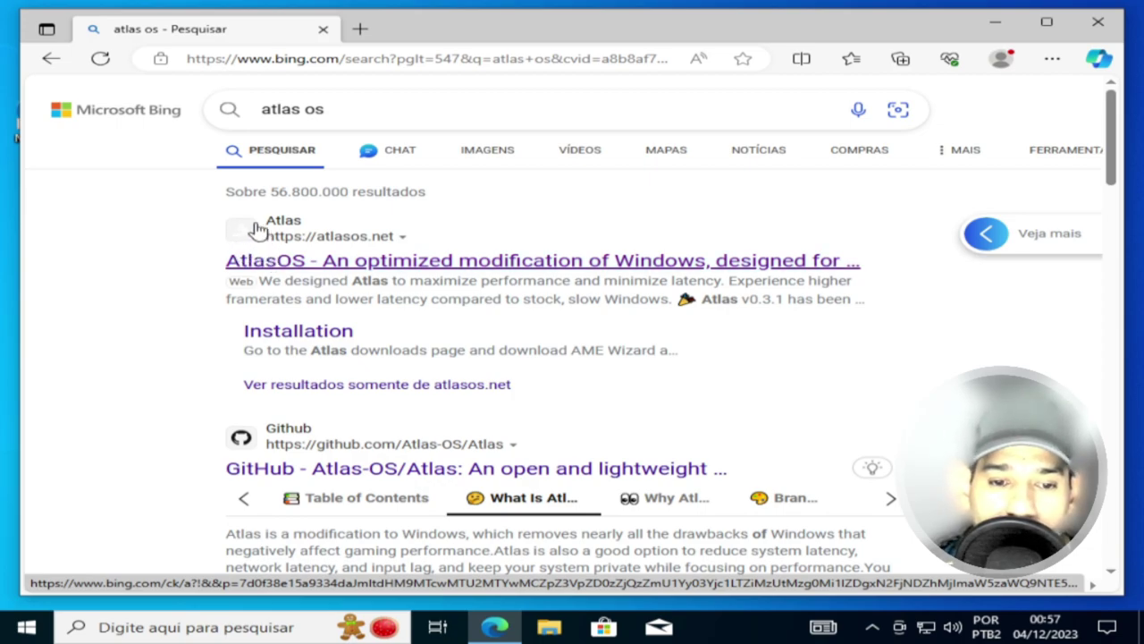
click(302, 263)
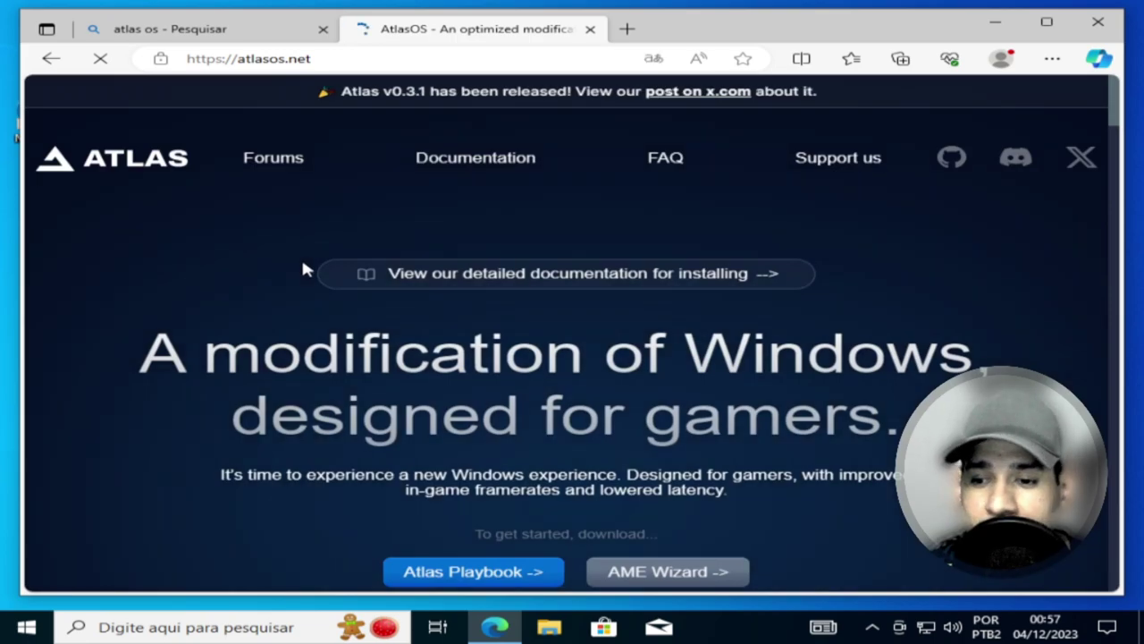
right_click(286, 264)
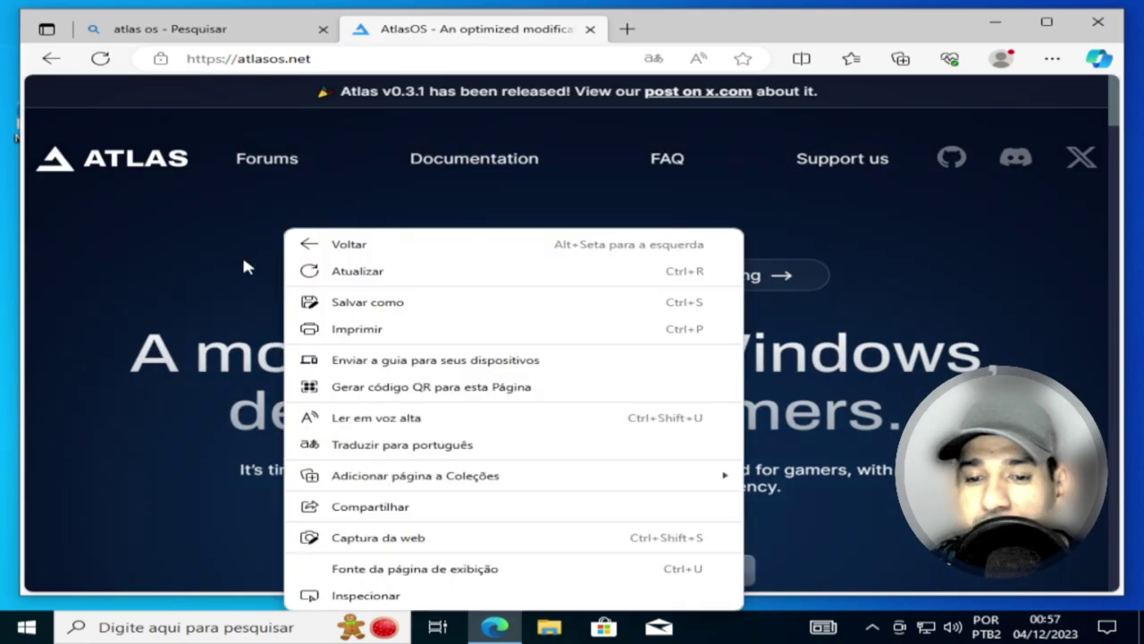
click(212, 260)
Step: Download the Atlas Playbook and AME Wizard from the AtlasOS home page, and show the downloaded playbook archive in its folder
scroll(223, 261, down, 1)
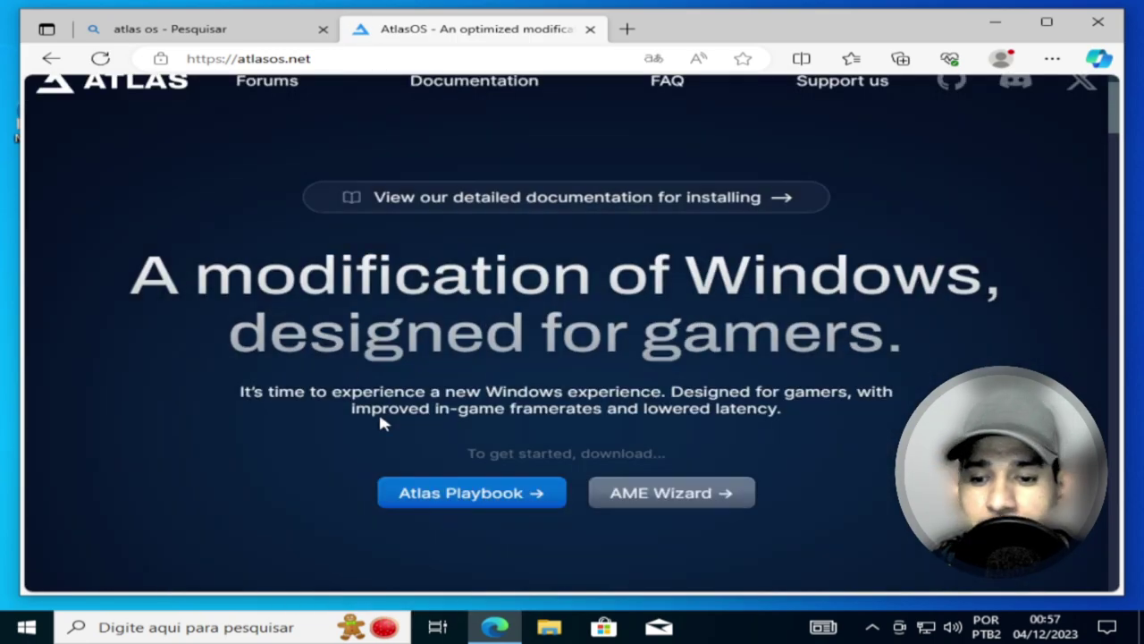
scroll(421, 452, down, 2)
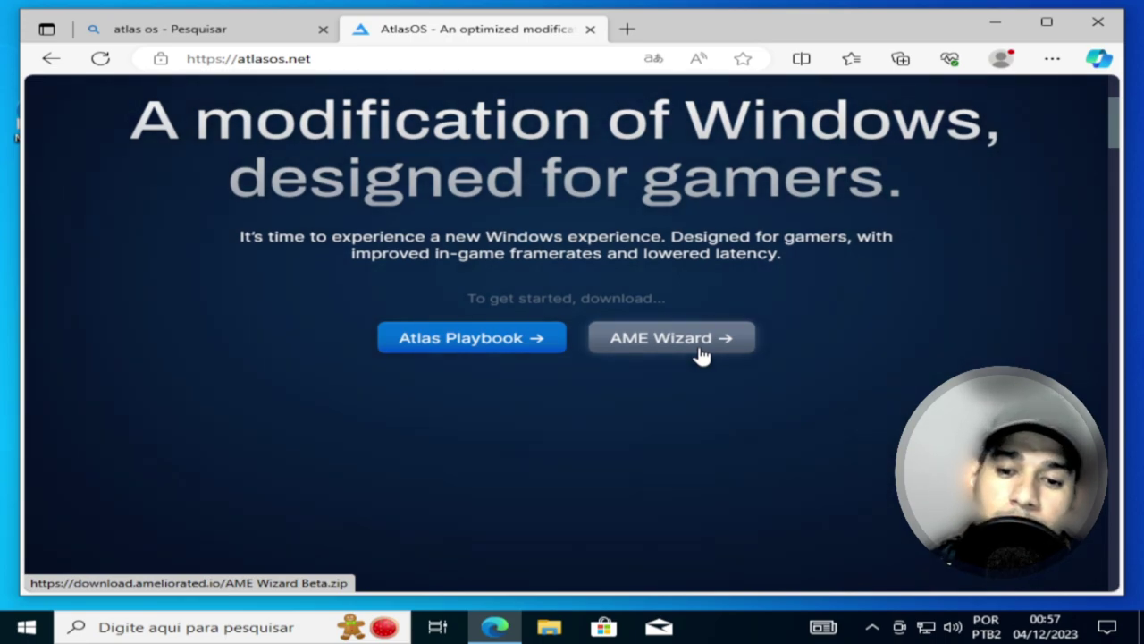
click(466, 340)
click(557, 30)
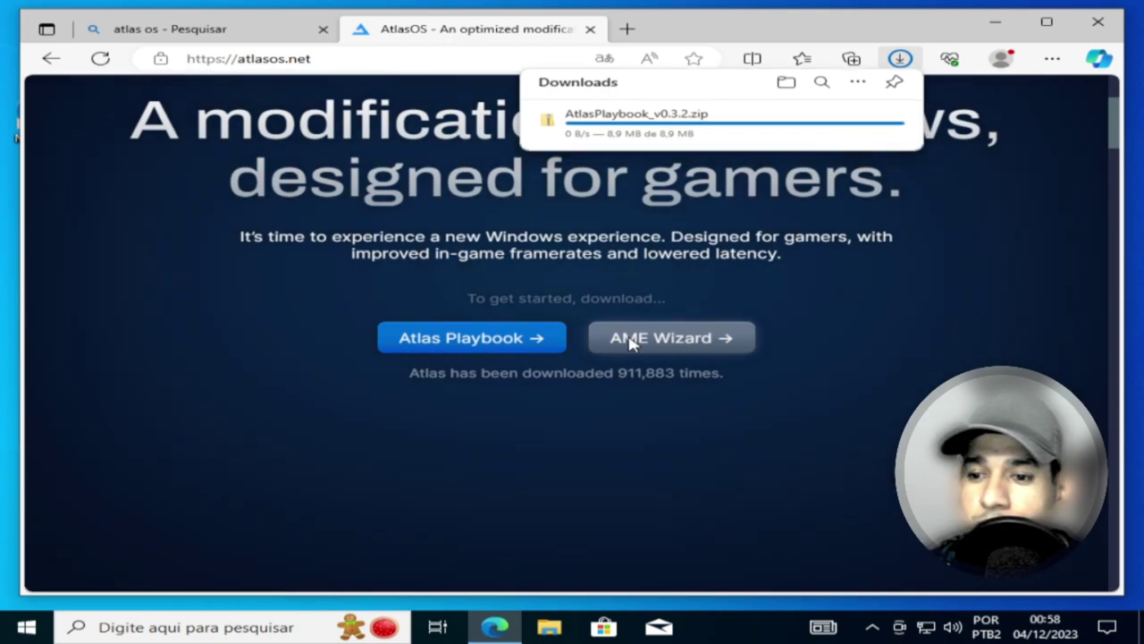
click(630, 344)
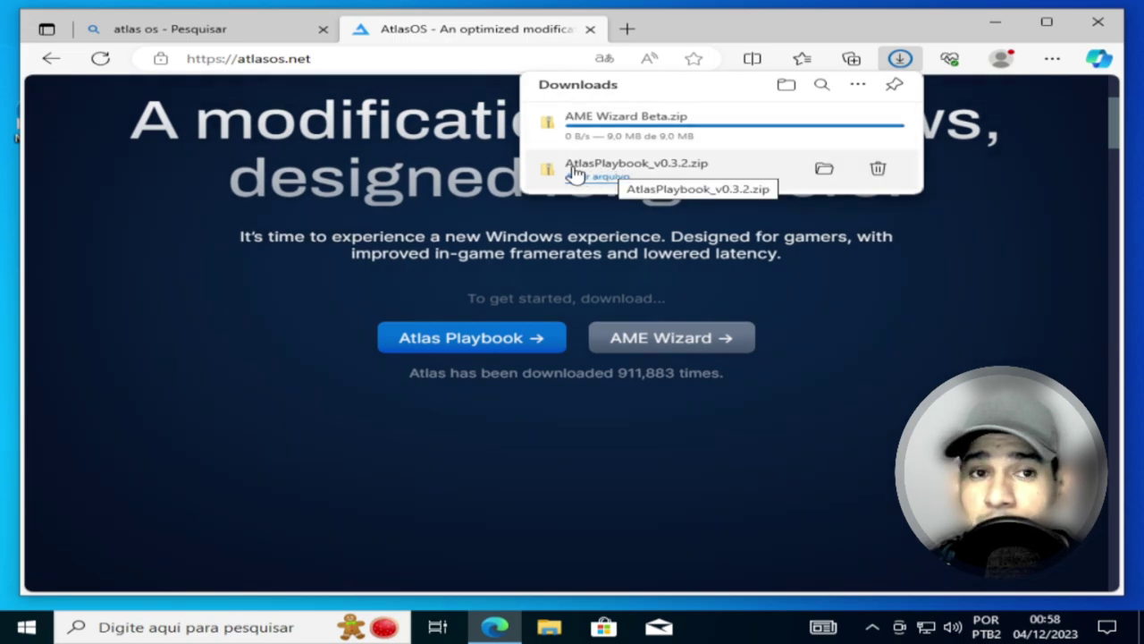
click(831, 177)
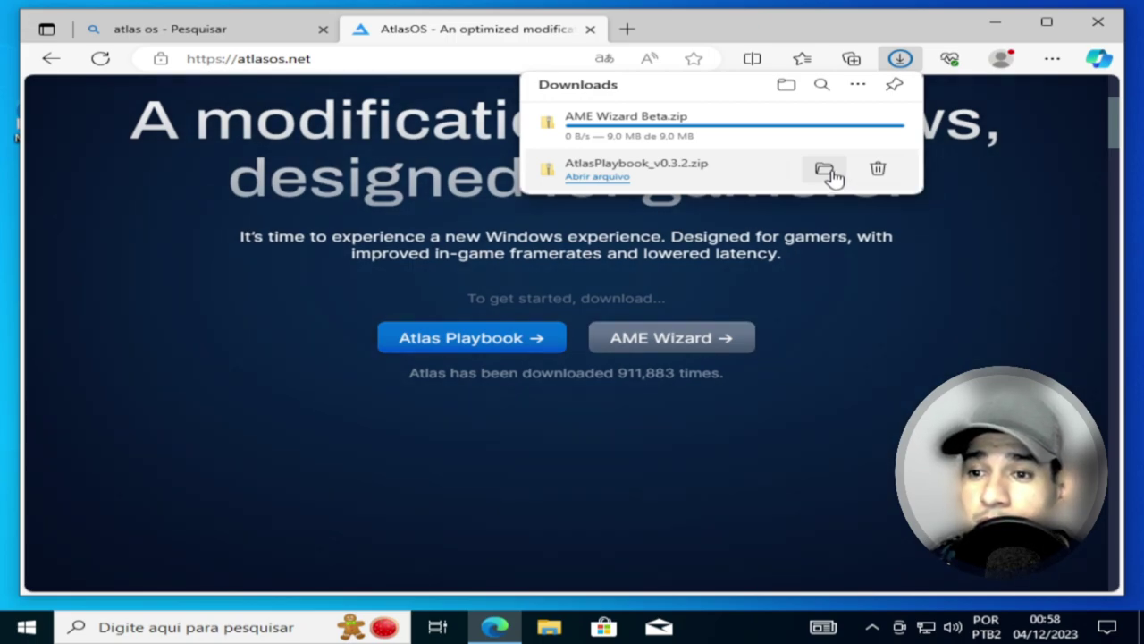
click(831, 177)
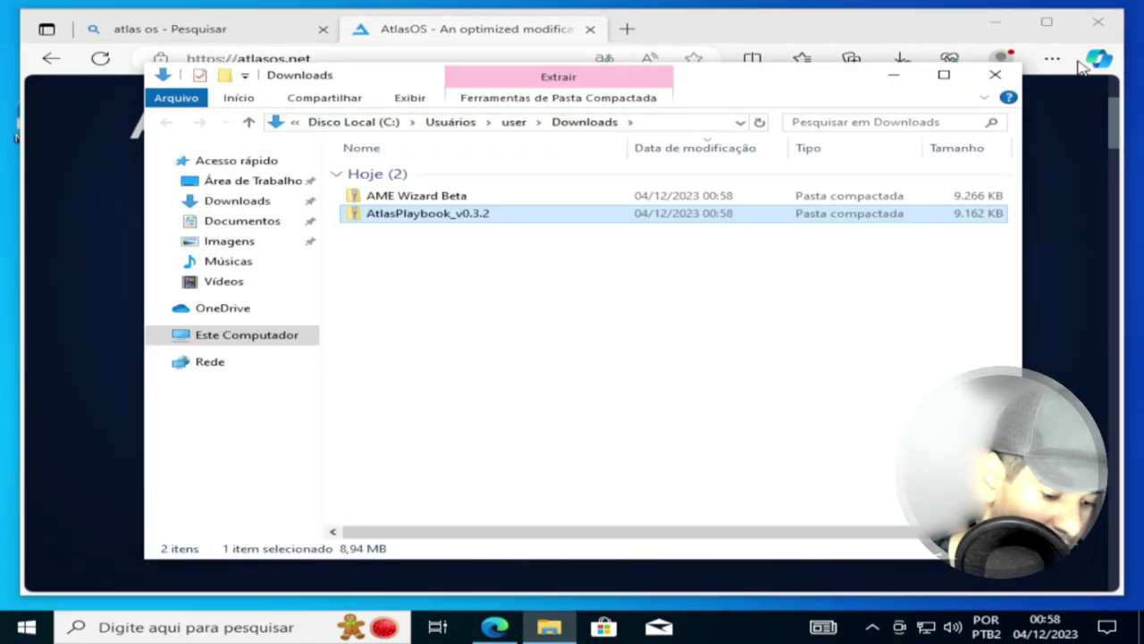
Step: Run winver to check the installed Windows version and build
key(super+r)
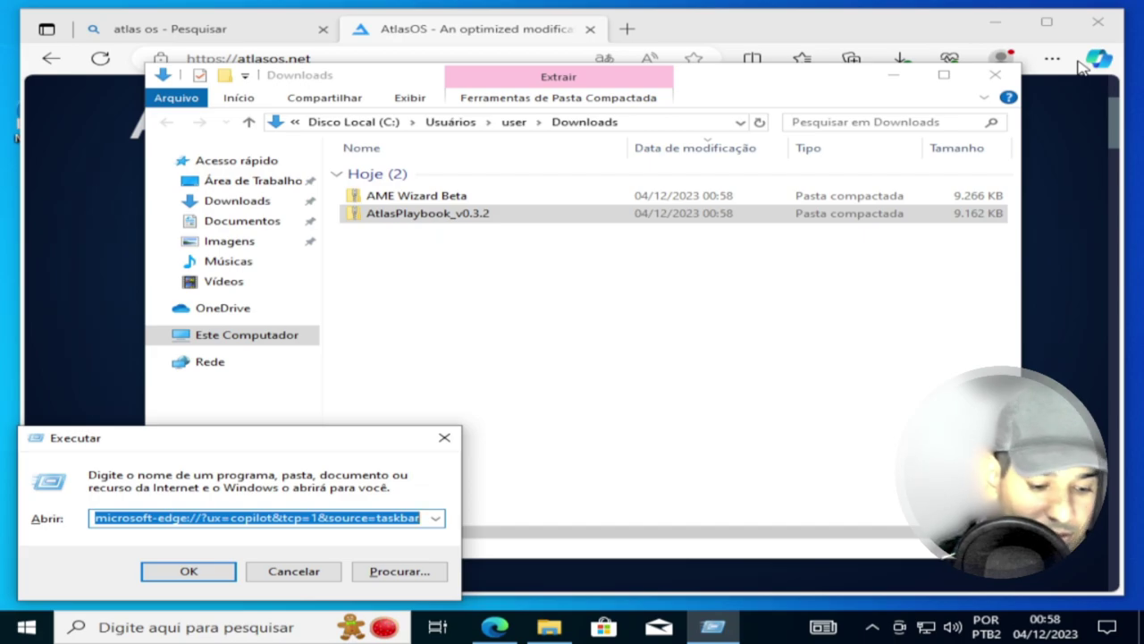
text(winver)
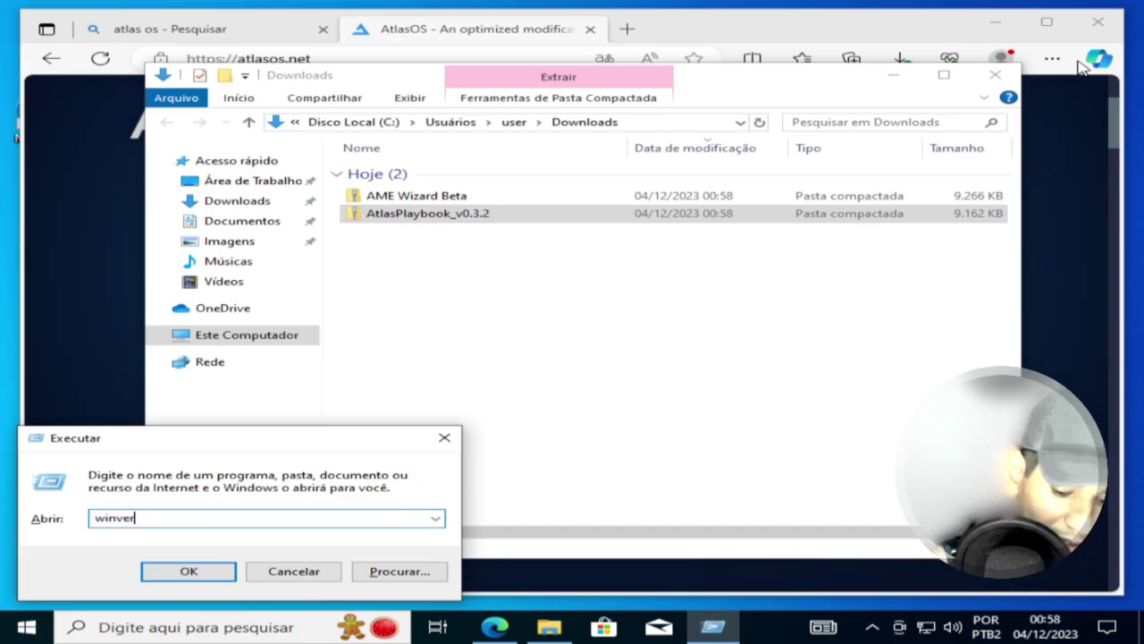
key(Return)
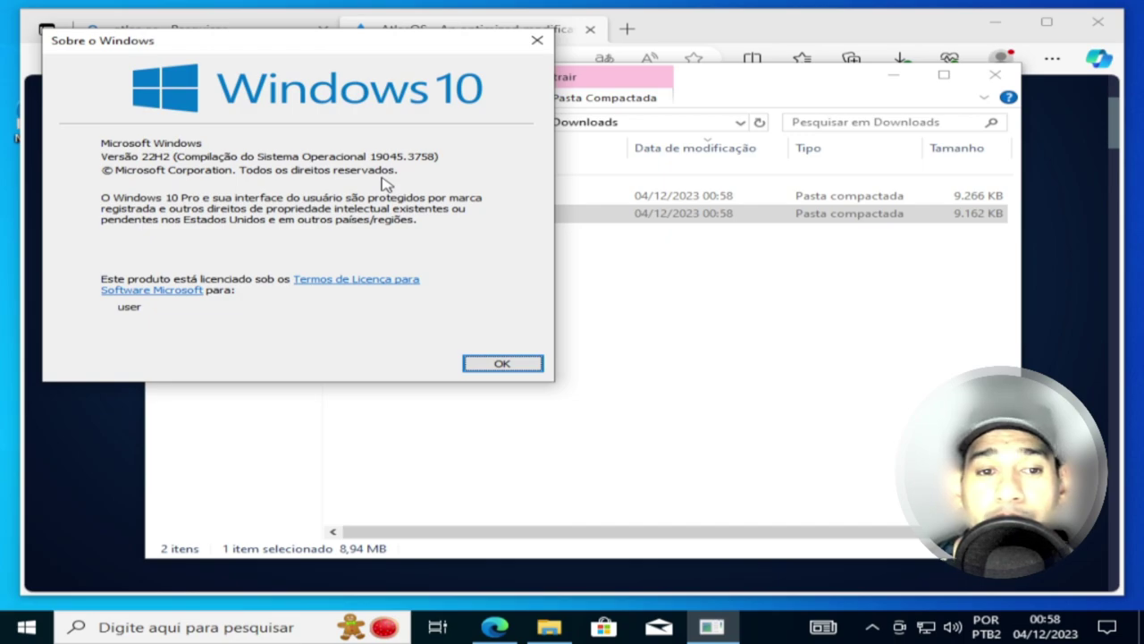
Step: Let the AME Wizard Beta download continue until it finishes, and close the browser
click(689, 295)
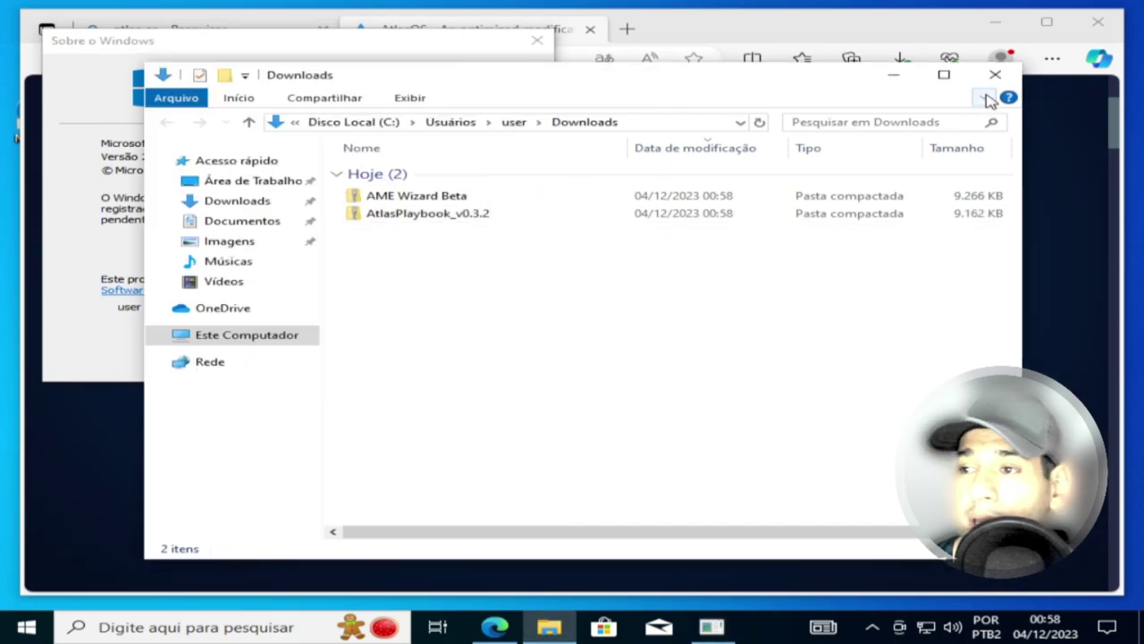
click(1099, 23)
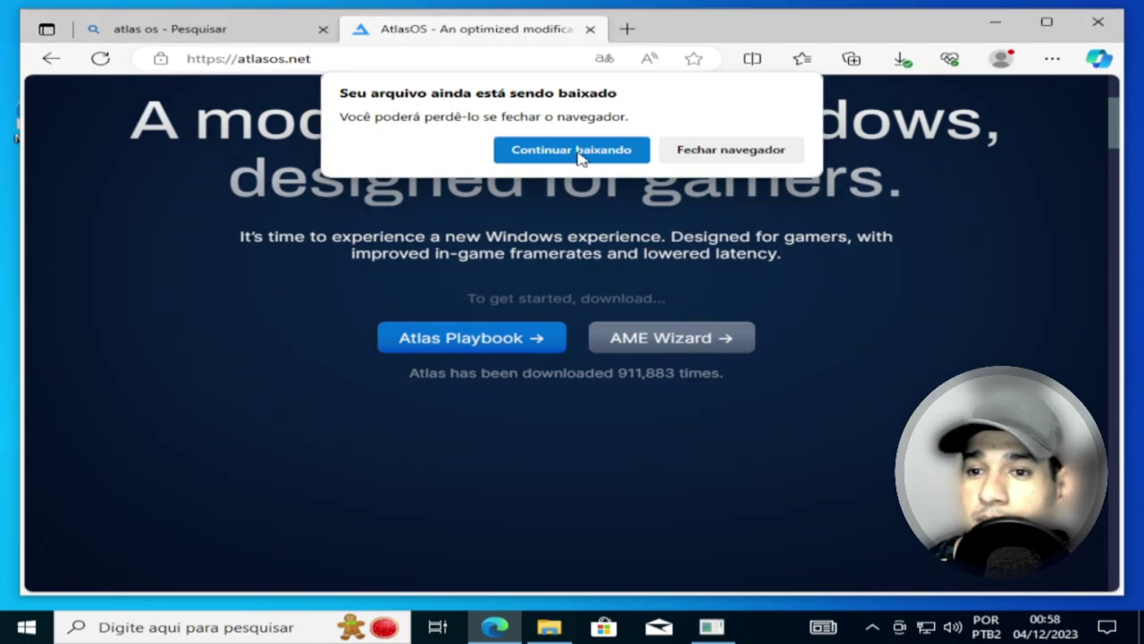
click(577, 150)
click(900, 59)
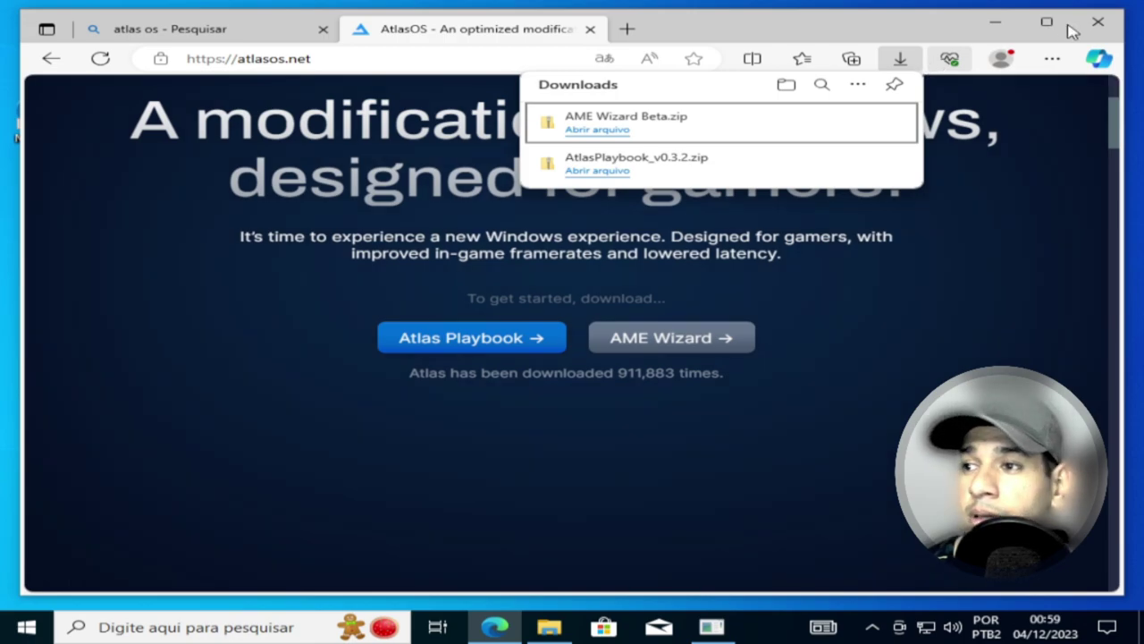
click(1099, 25)
click(1099, 25)
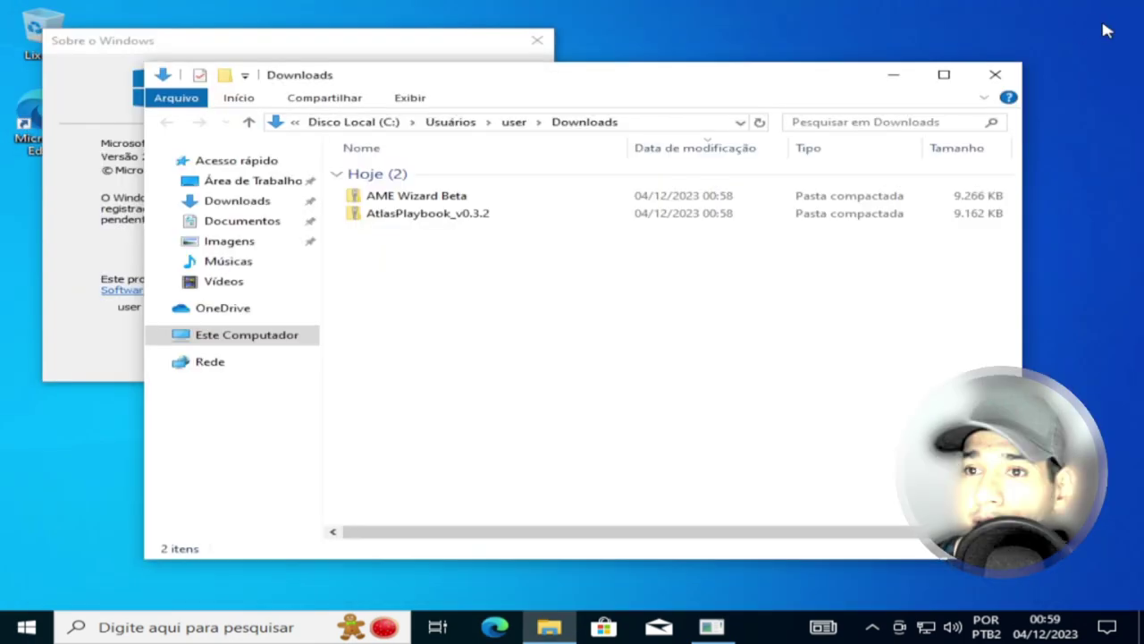
Step: Extract the AME Wizard Beta archive to C:\Users\user\Downloads\AME Wizard Beta, showing the extracted files
click(384, 199)
right_click(384, 198)
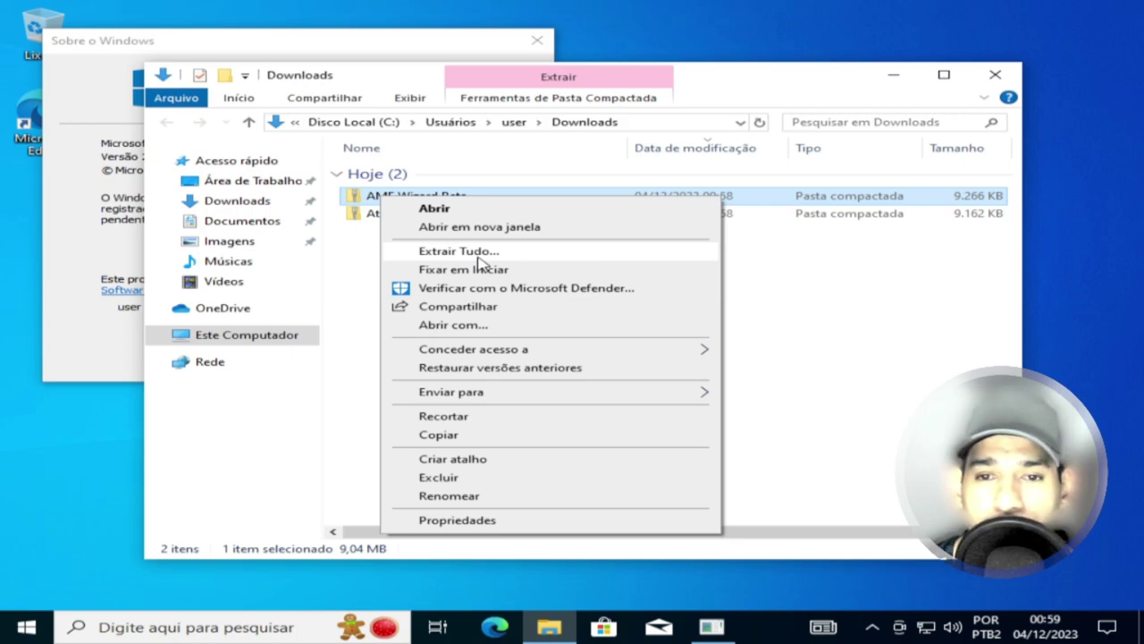
click(375, 209)
right_click(372, 204)
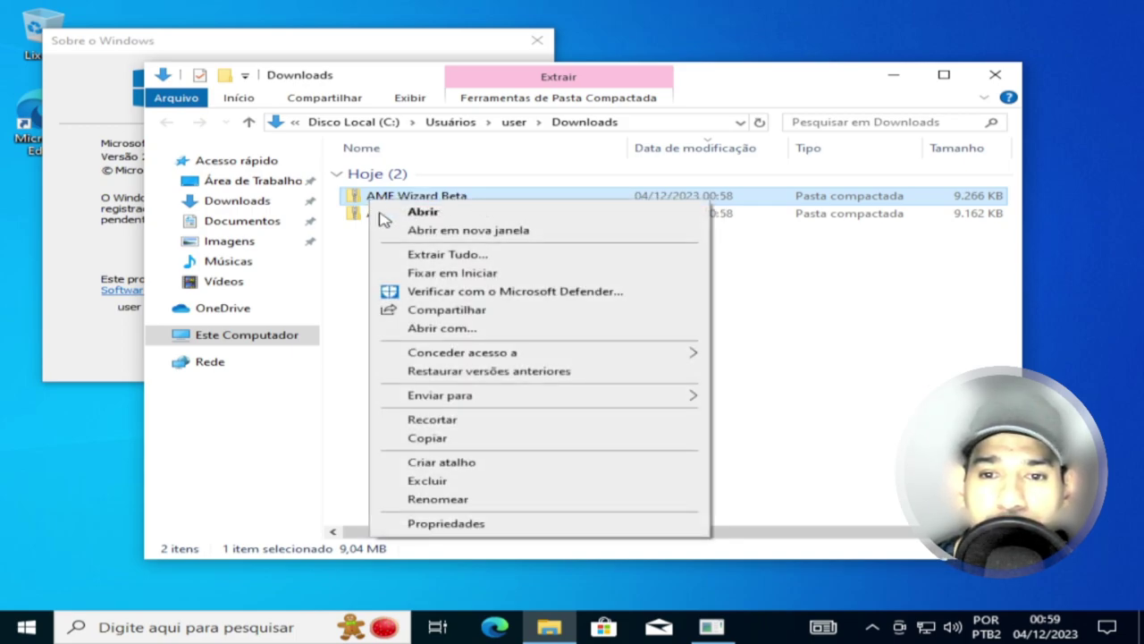
click(424, 260)
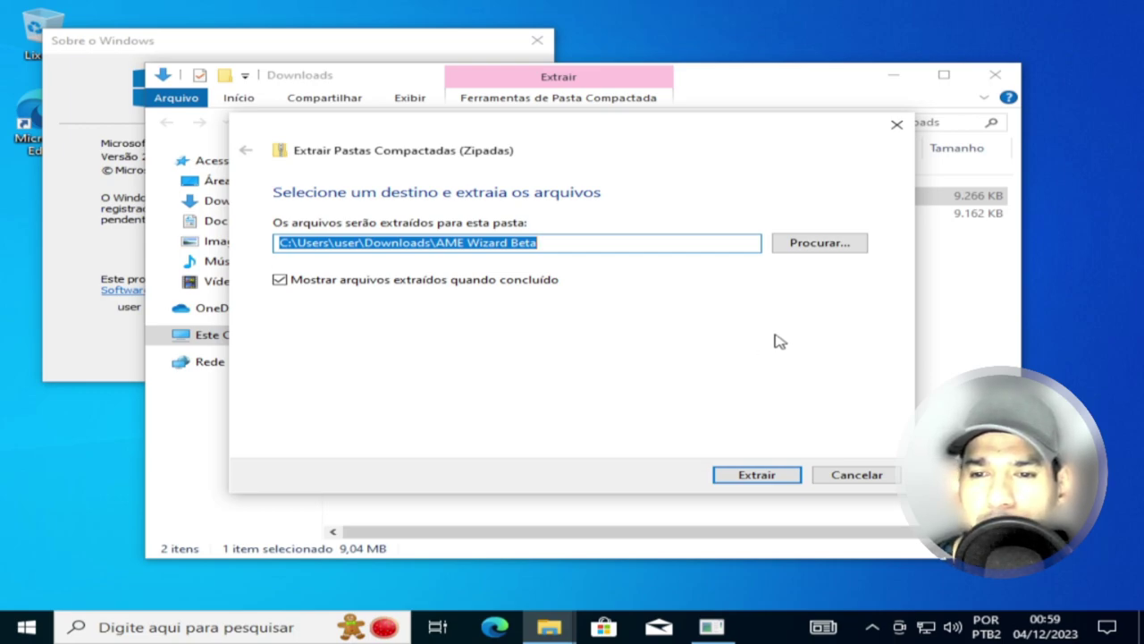
click(772, 474)
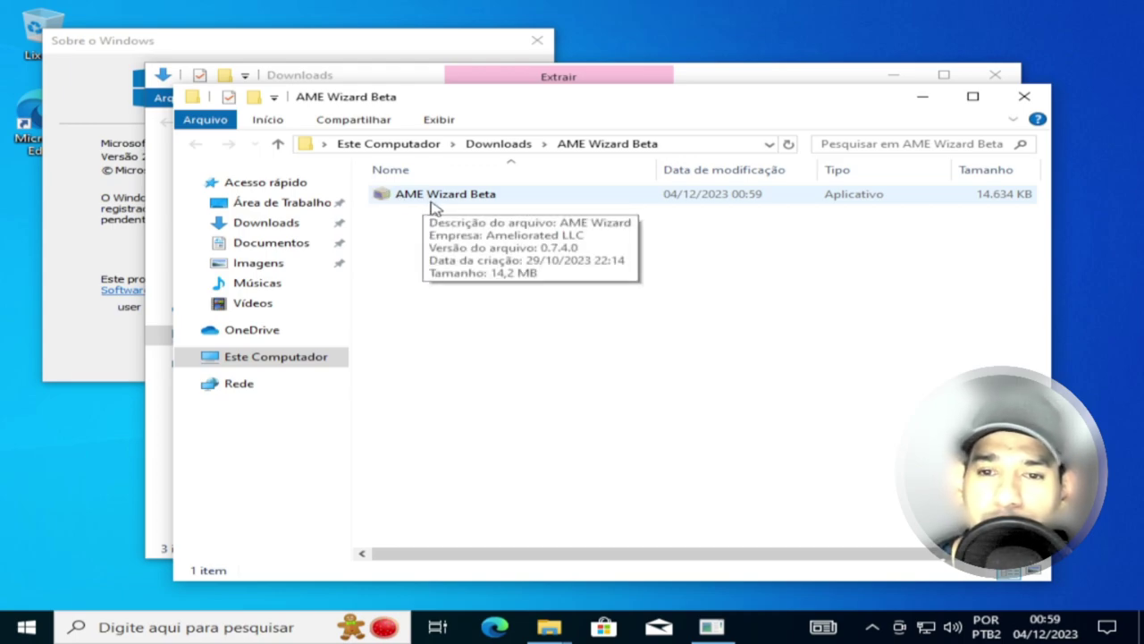
Step: Run the AME Wizard Beta application as administrator and allow it to make changes to the device
right_click(438, 194)
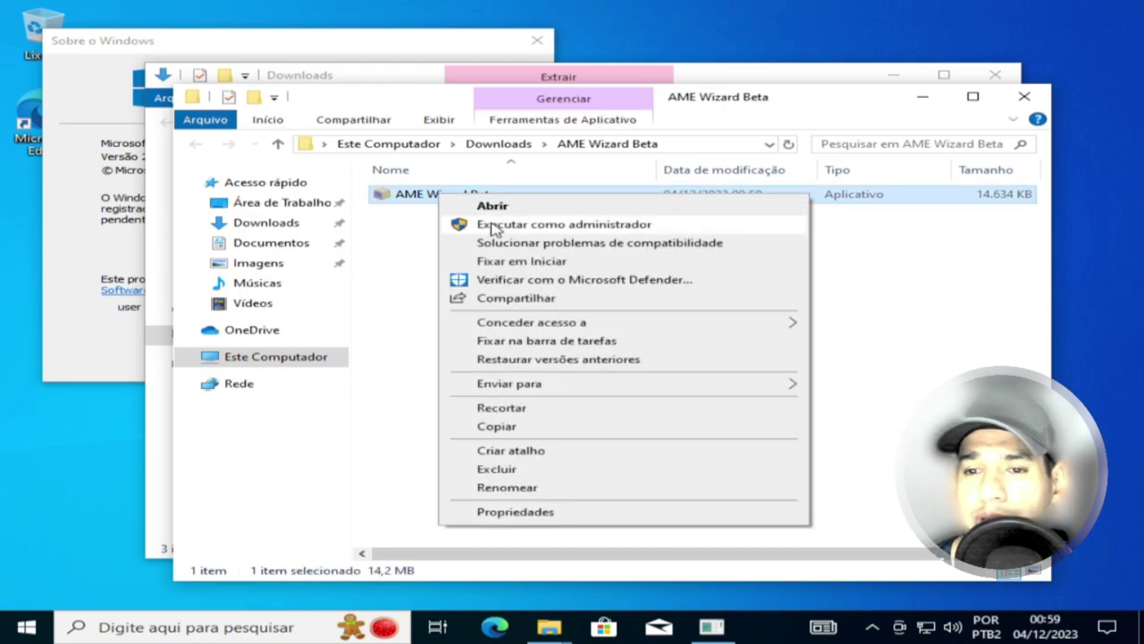
click(497, 224)
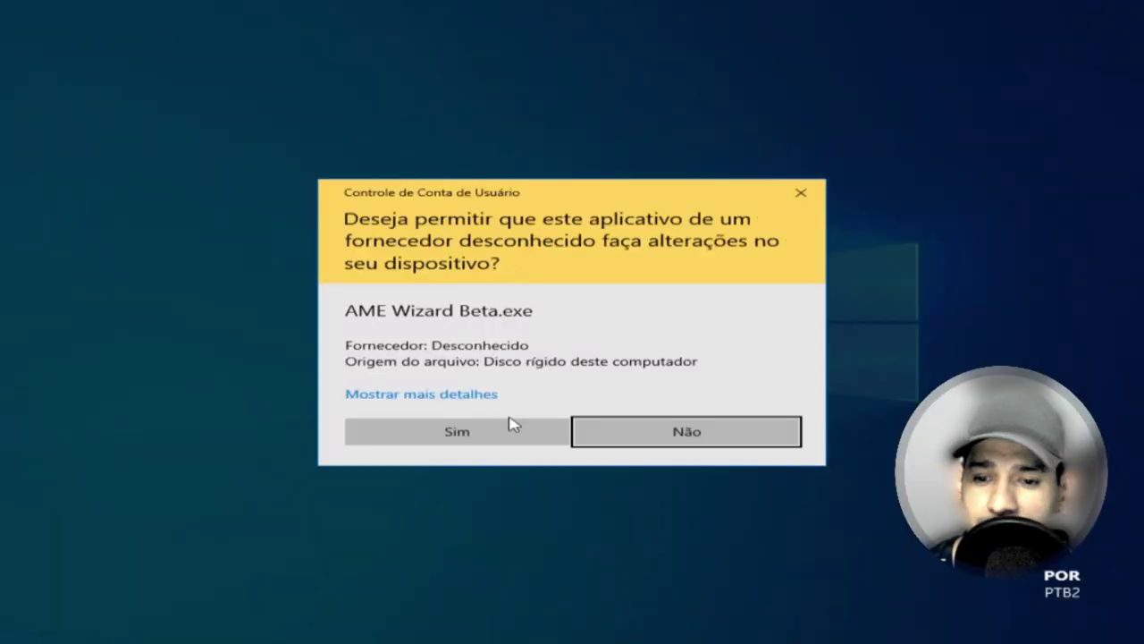
click(514, 426)
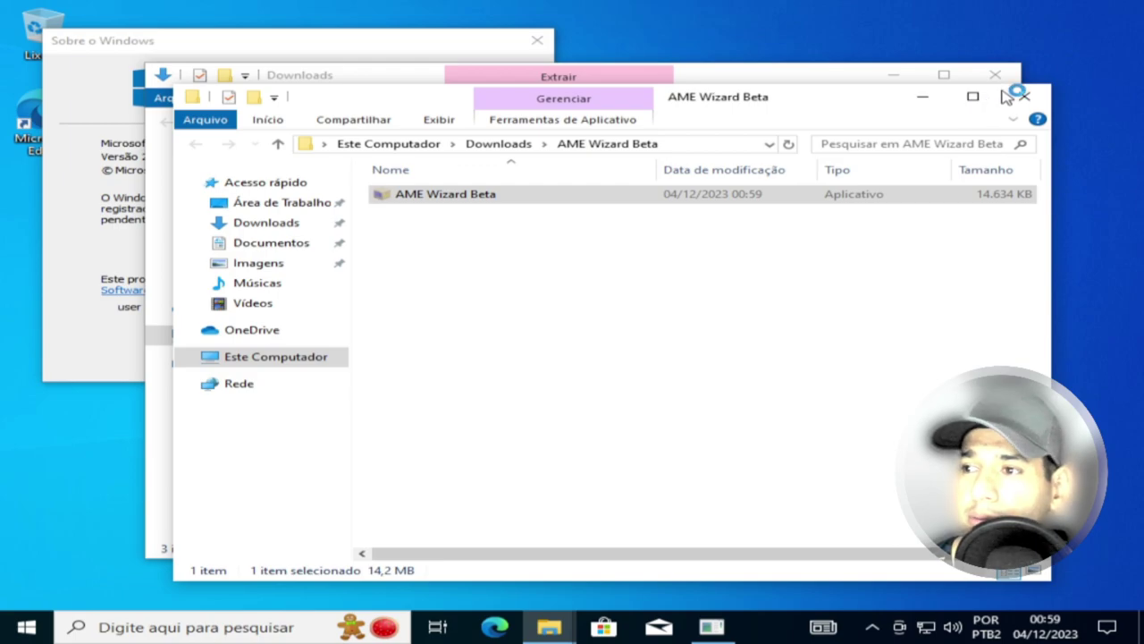
Step: Extract the AtlasPlaybook_v0.3.2 archive in Downloads to C:\Users\user\Downloads\AtlasPlaybook_v0.3.2, showing the extracted files
click(823, 69)
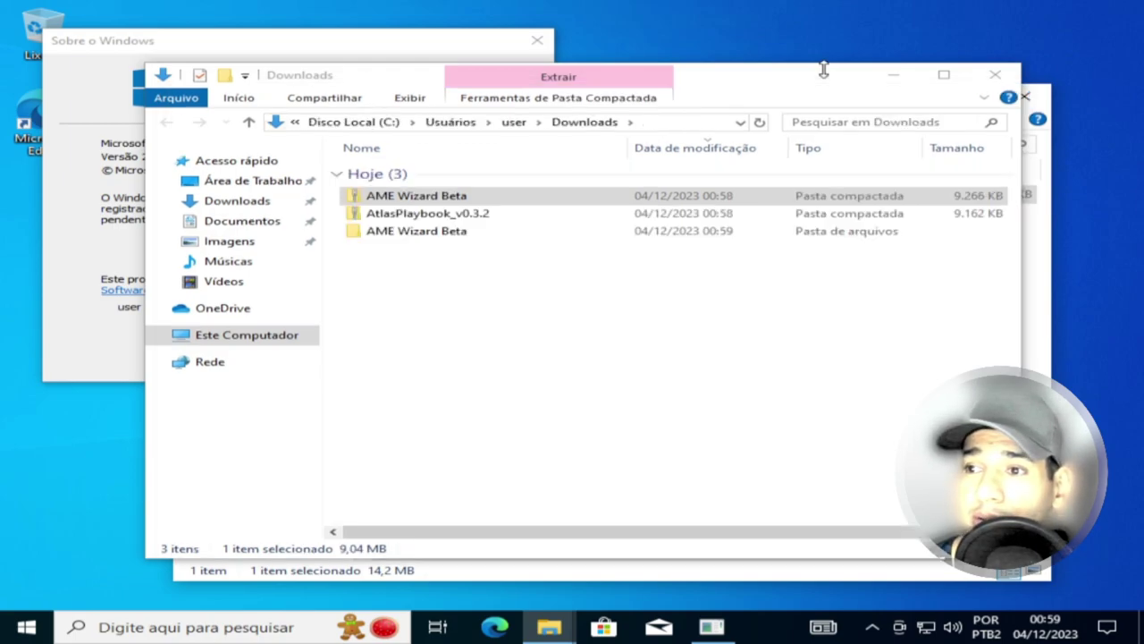
click(406, 215)
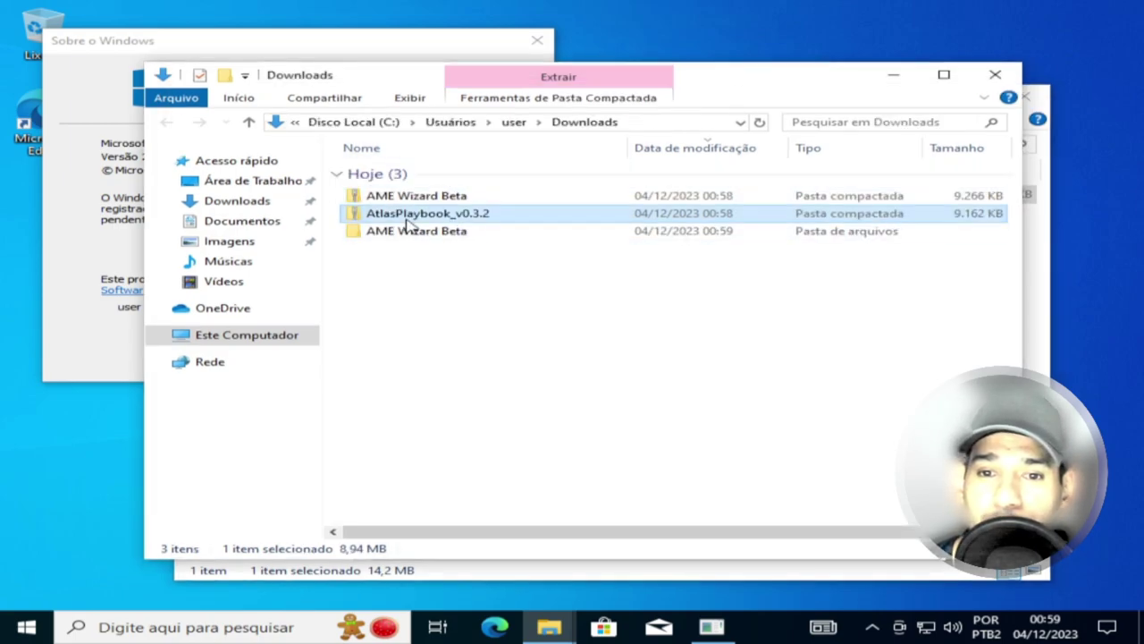
right_click(407, 224)
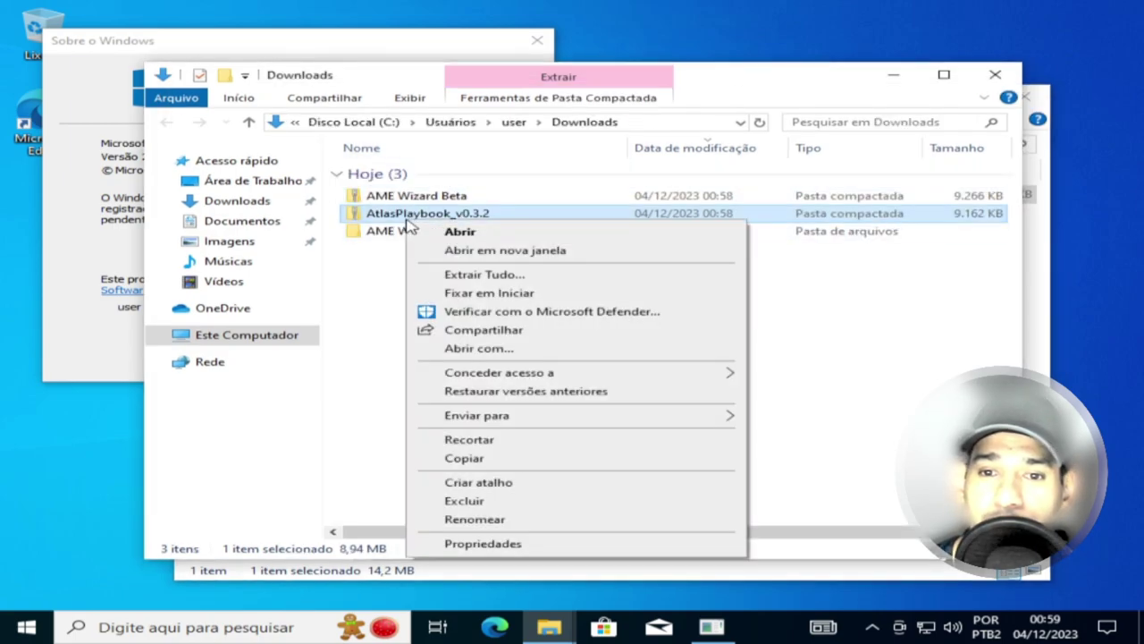
click(511, 278)
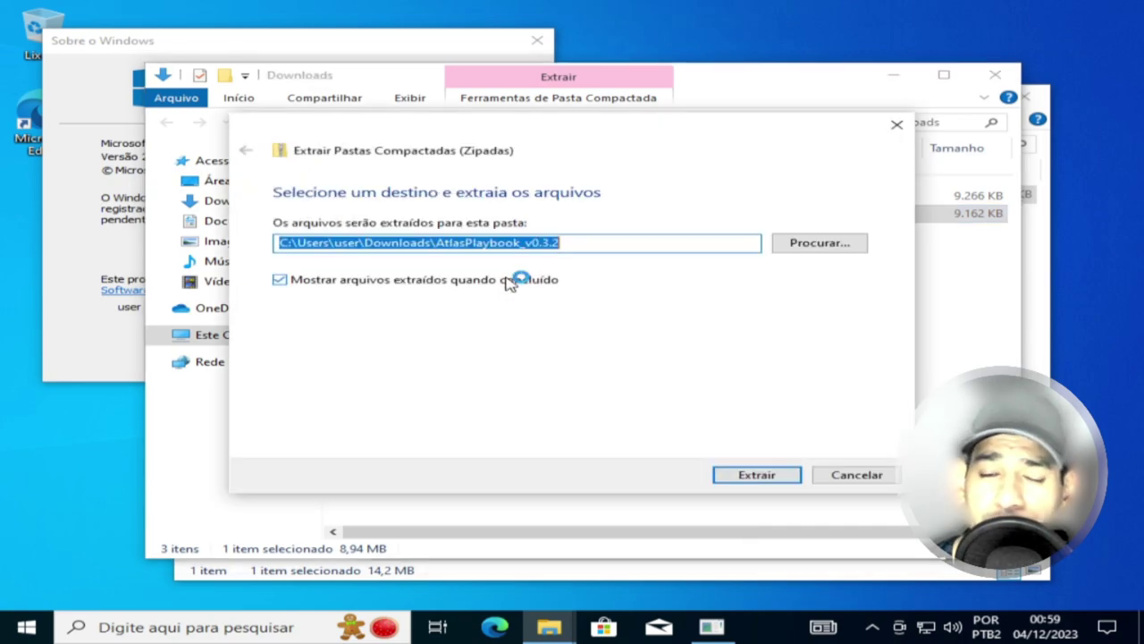
click(783, 474)
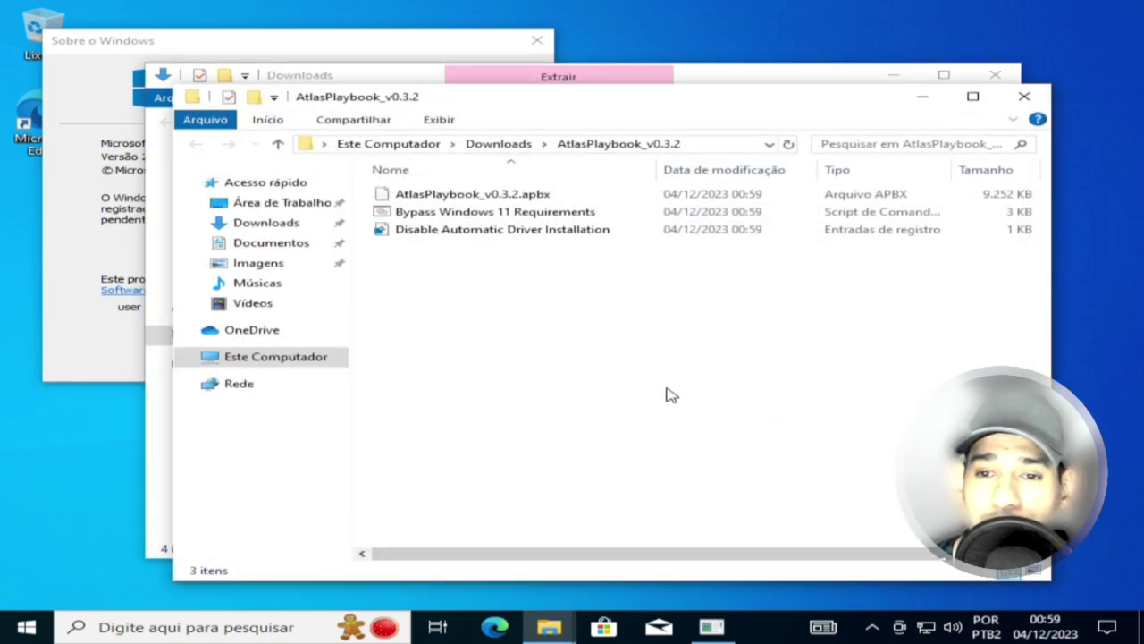
Step: Run the Bypass Windows 11 Requirements script as administrator, choosing to run it anyway despite the SmartScreen block
right_click(439, 218)
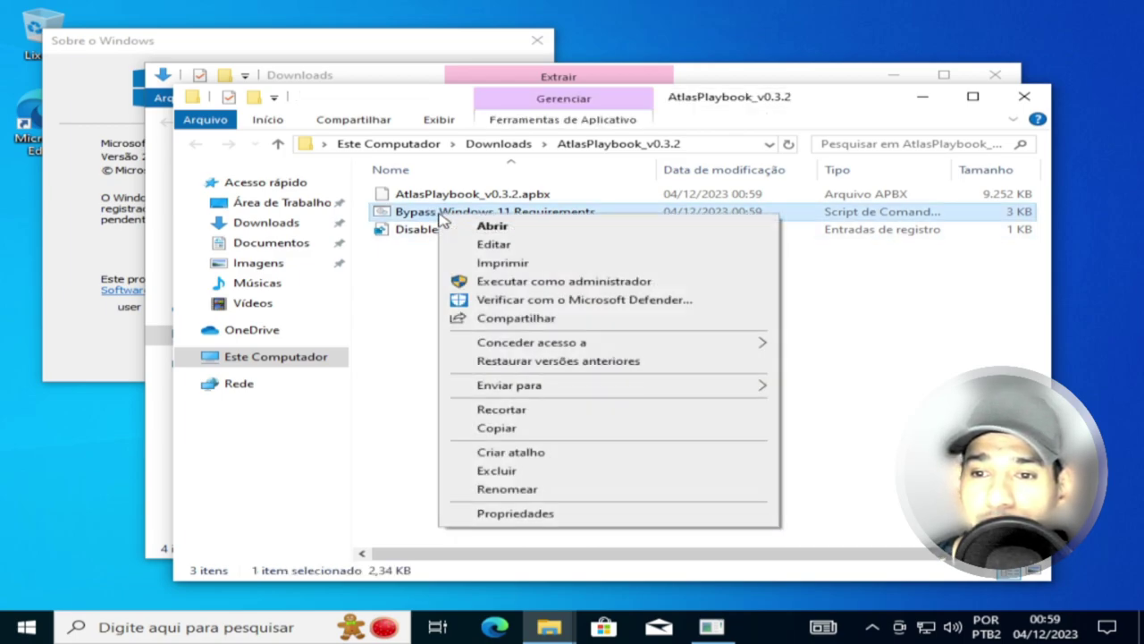
click(510, 283)
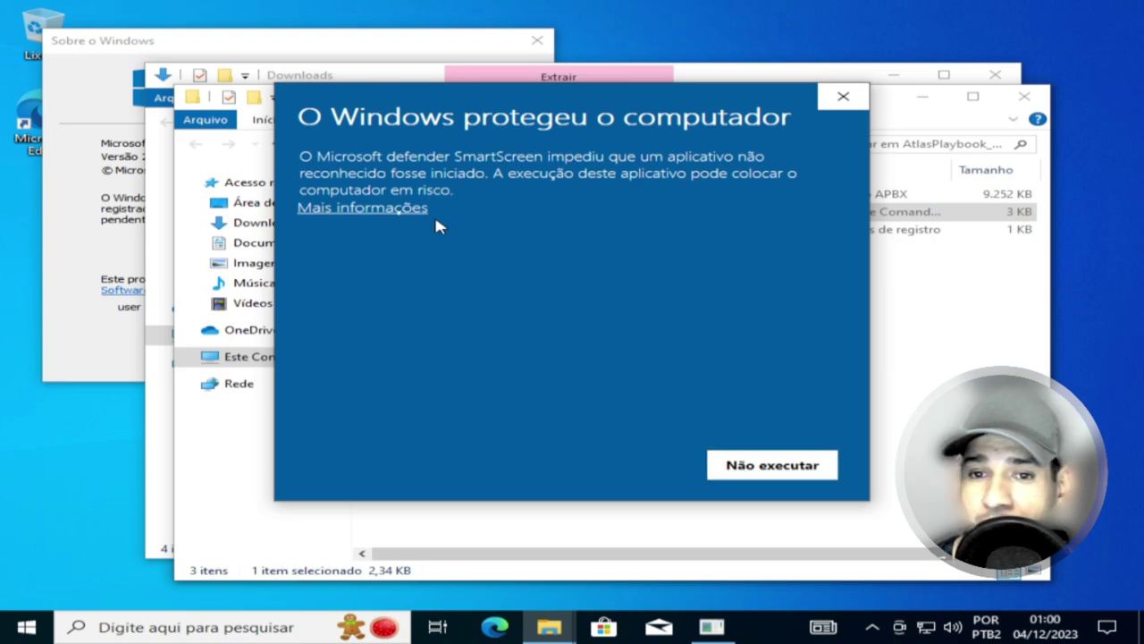
click(402, 208)
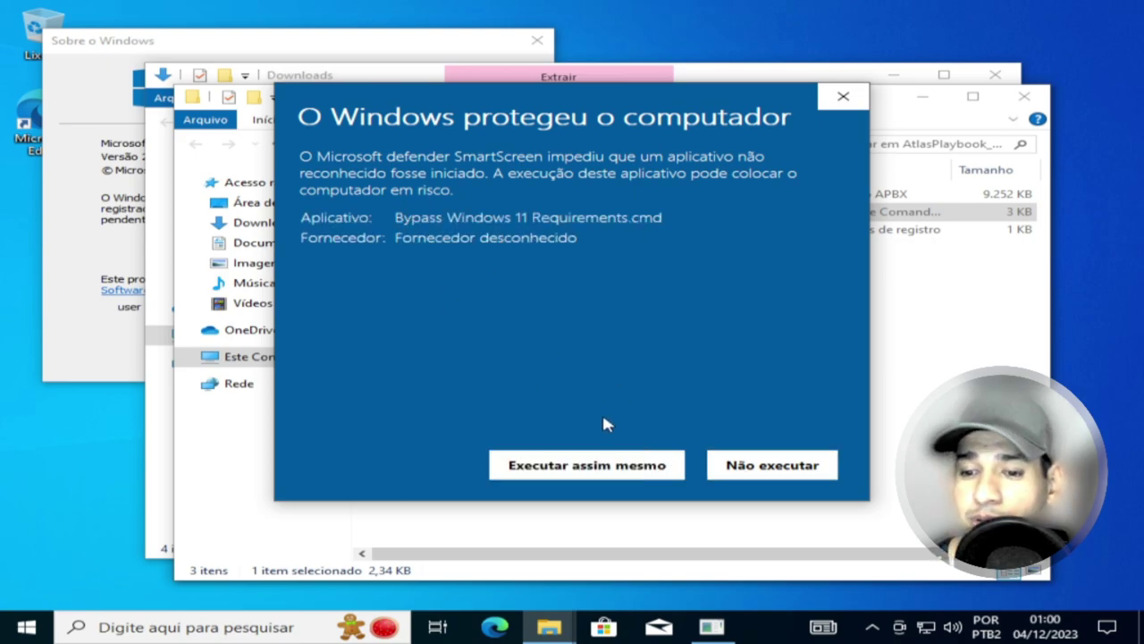
click(619, 466)
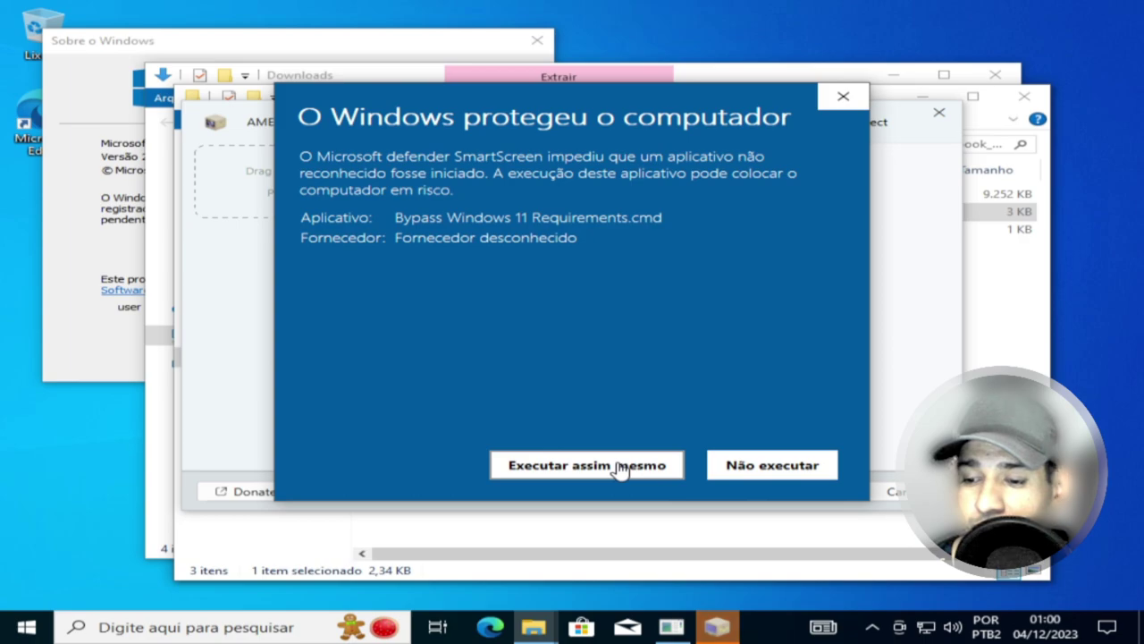
click(560, 467)
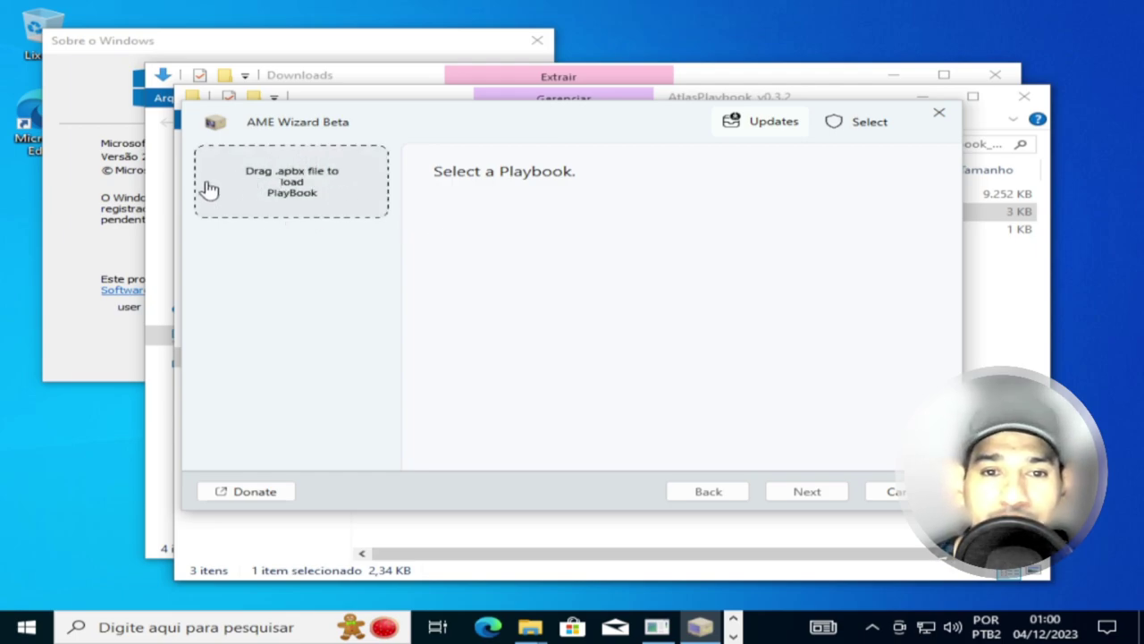
Step: Load AtlasPlaybook_v0.3.2.apbx from the AtlasPlaybook_v0.3.2 folder in Downloads as the playbook in AME Wizard
click(304, 182)
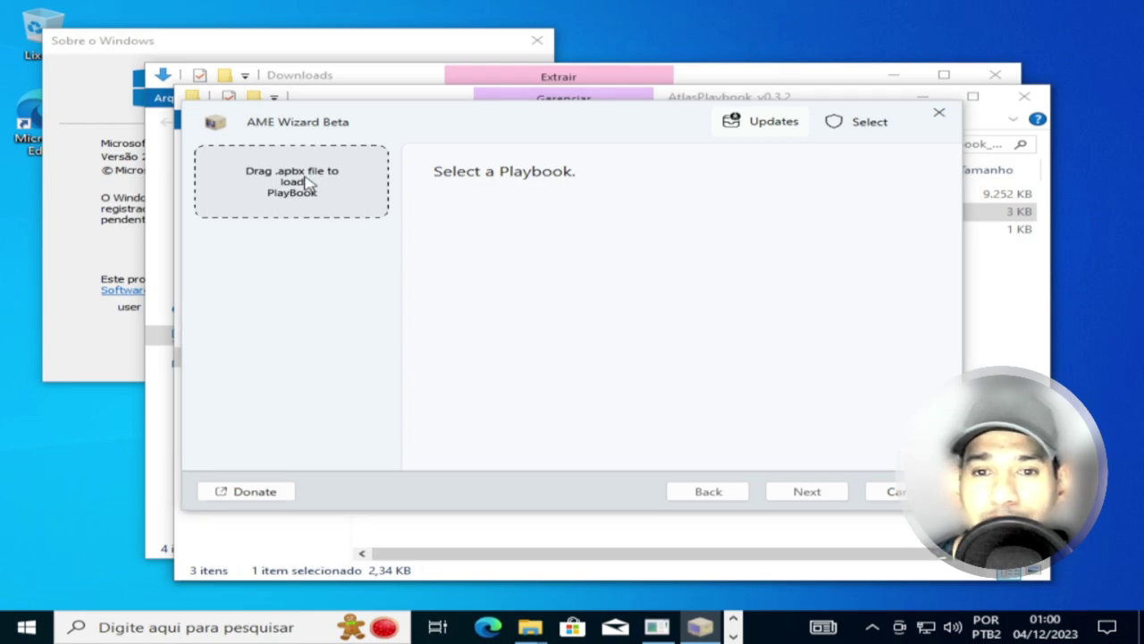
click(281, 245)
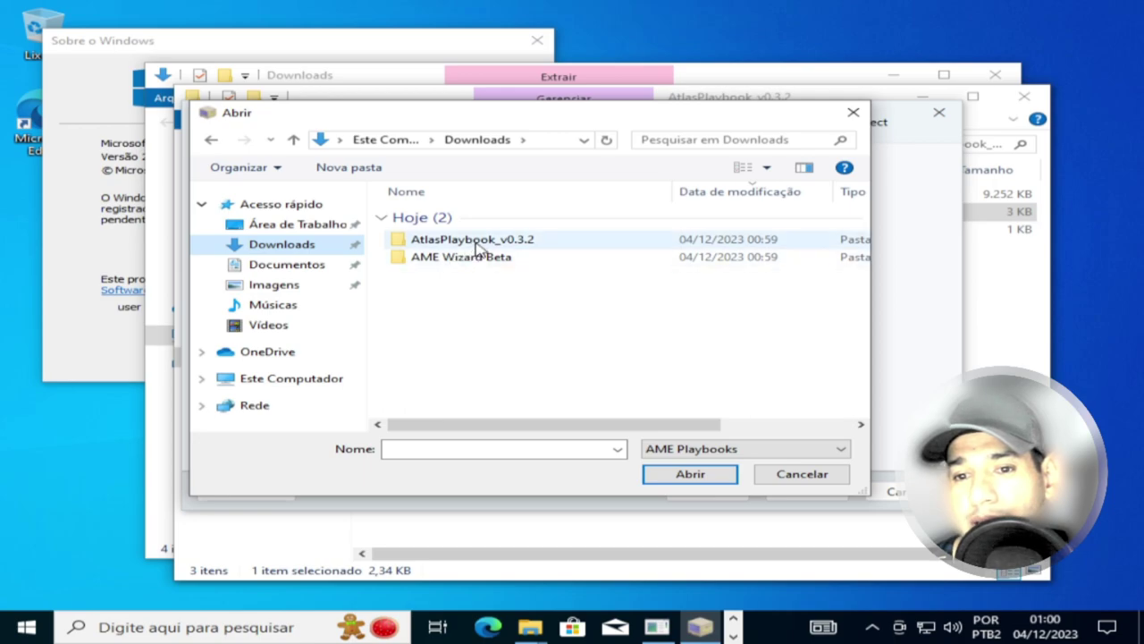
mouse_move(482, 247)
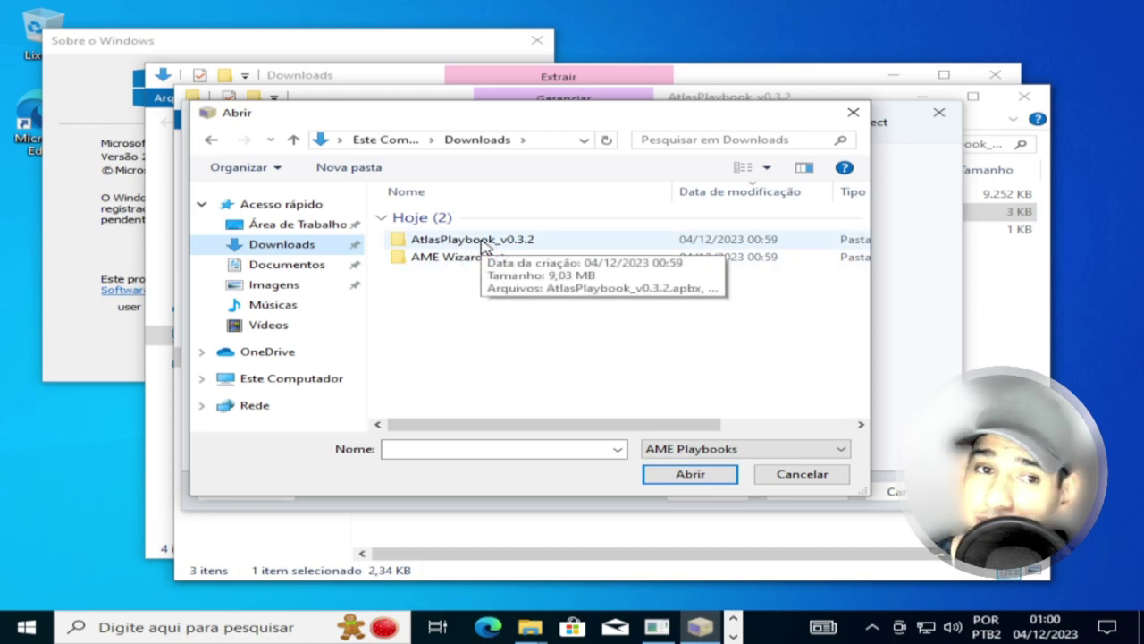
double_click(482, 247)
click(491, 217)
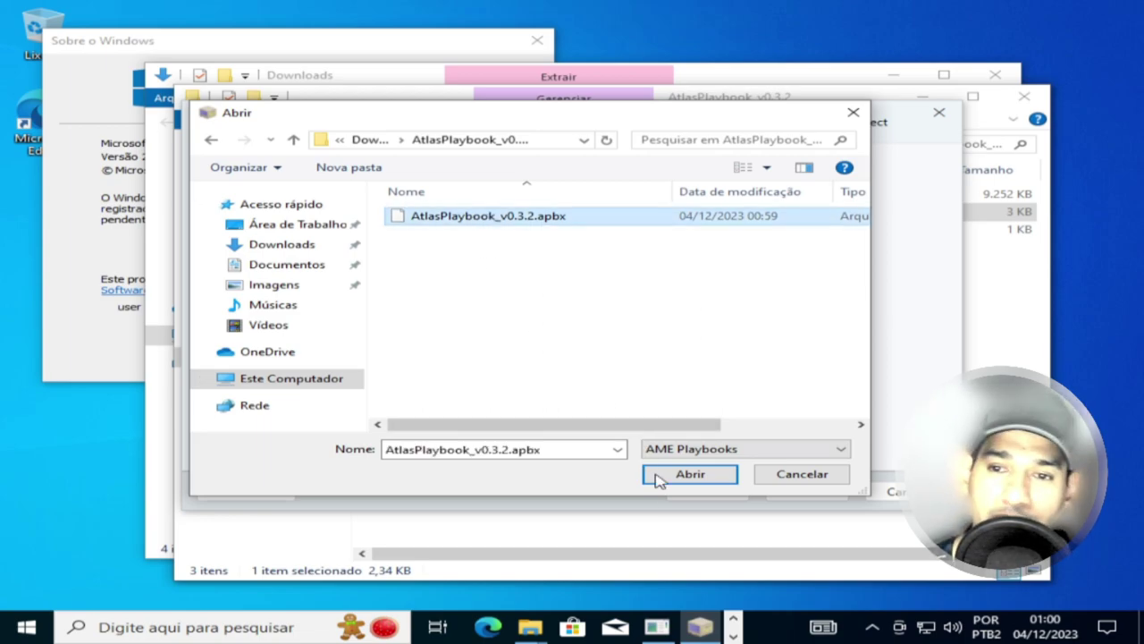
click(688, 477)
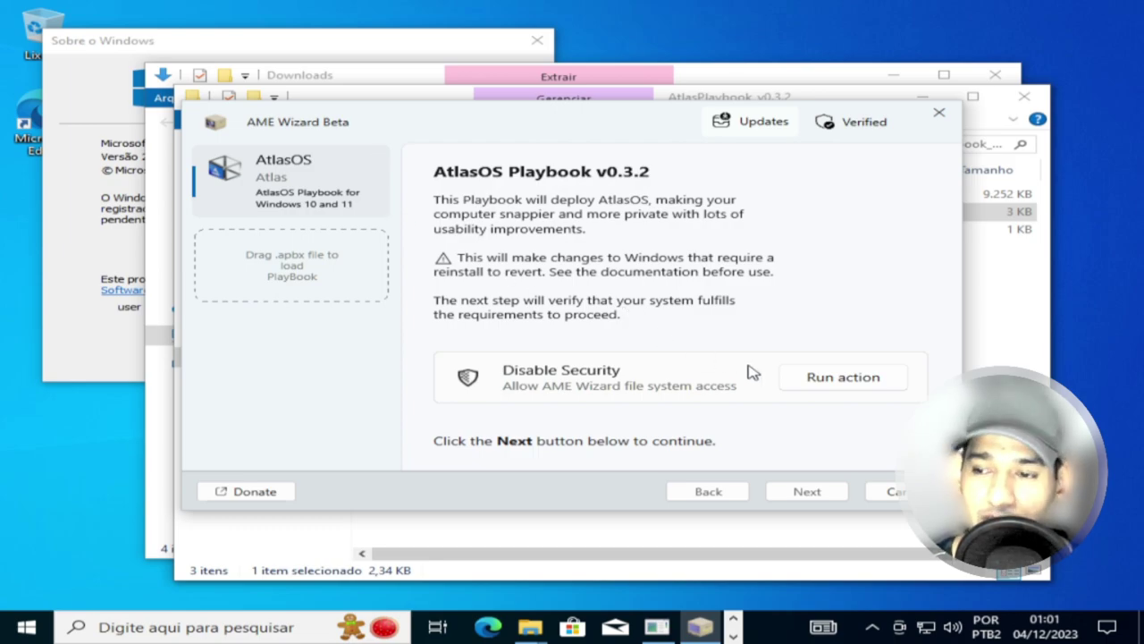
Step: Run the Disable Security action, open Windows Security, and turn off real-time and cloud-delivered protection, allowing the changes
click(829, 378)
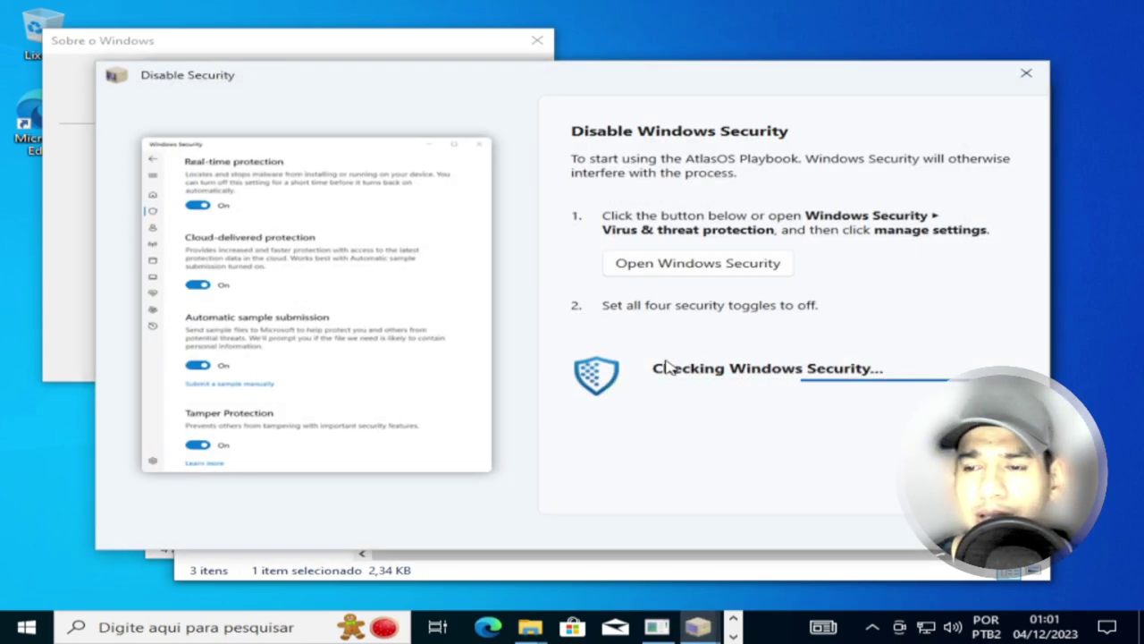
click(669, 273)
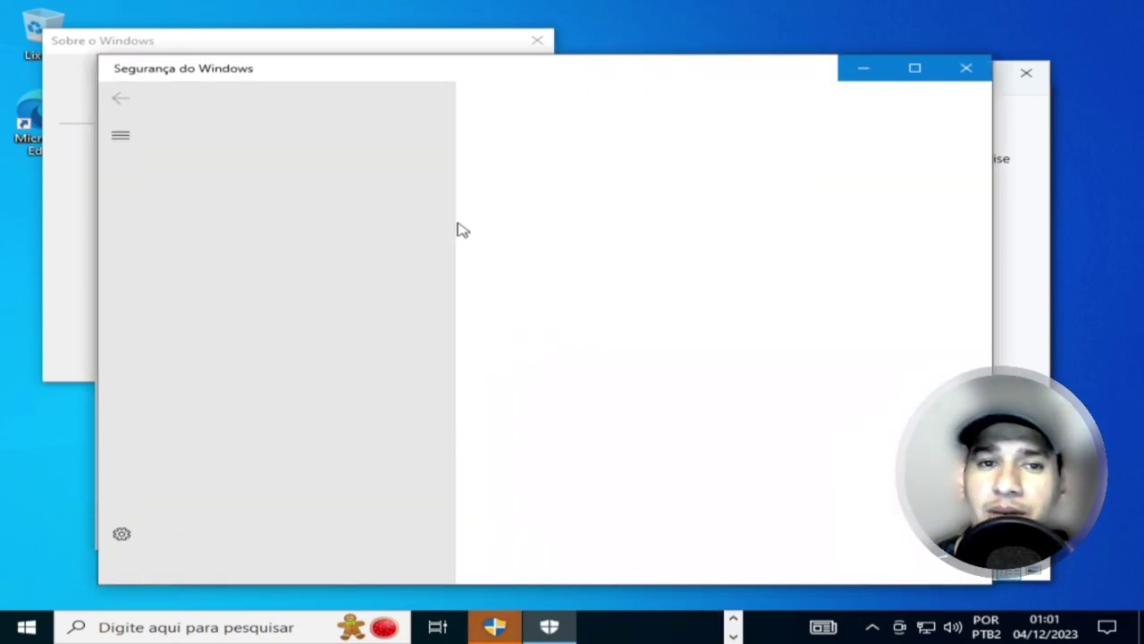
click(219, 349)
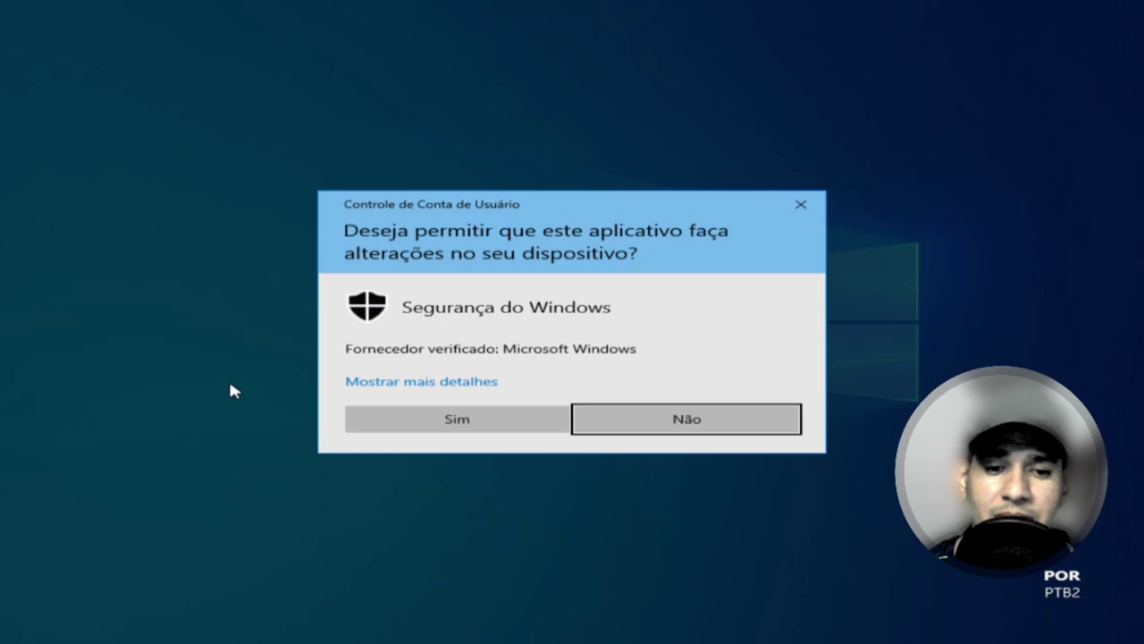
click(470, 421)
click(214, 319)
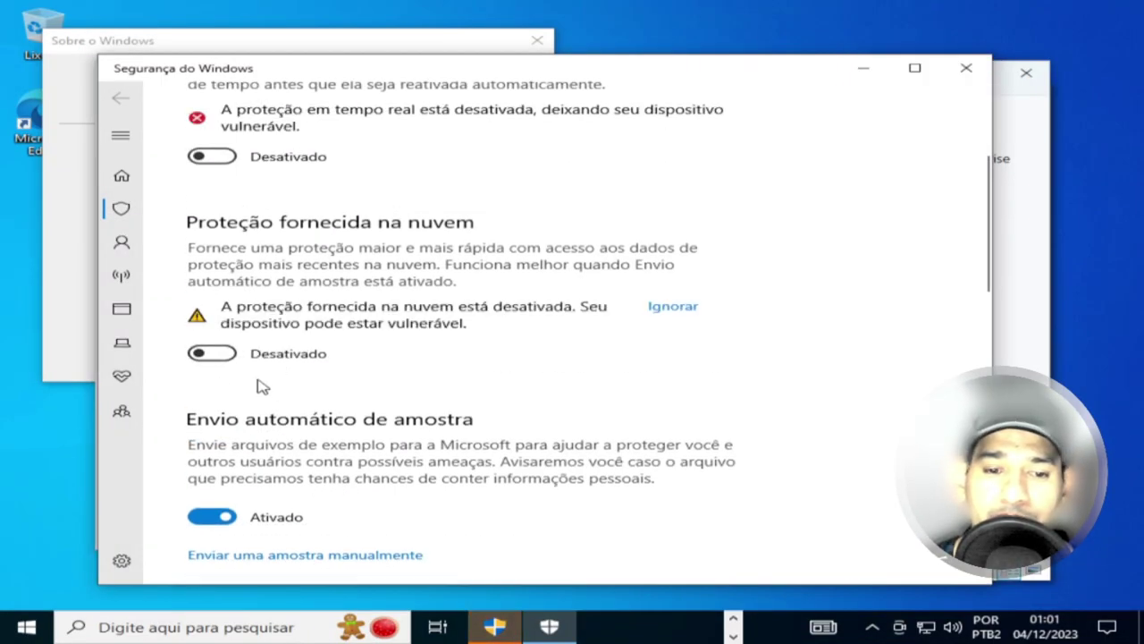
Step: Turn off automatic sample submission and tamper protection in Windows Security
click(218, 517)
scroll(340, 480, down, 3)
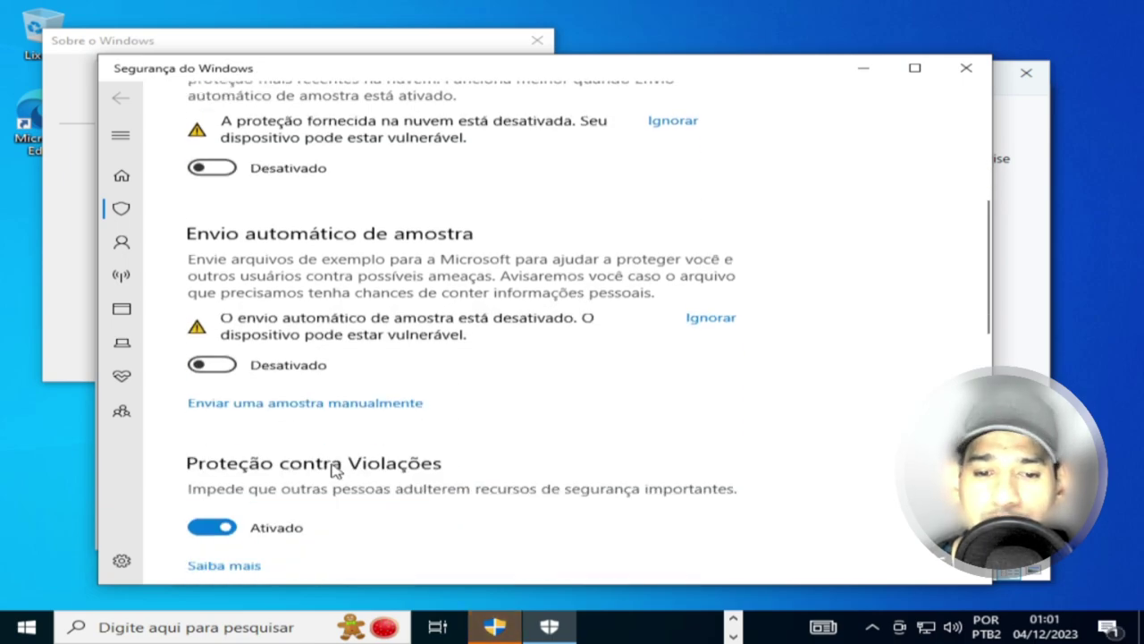
click(215, 414)
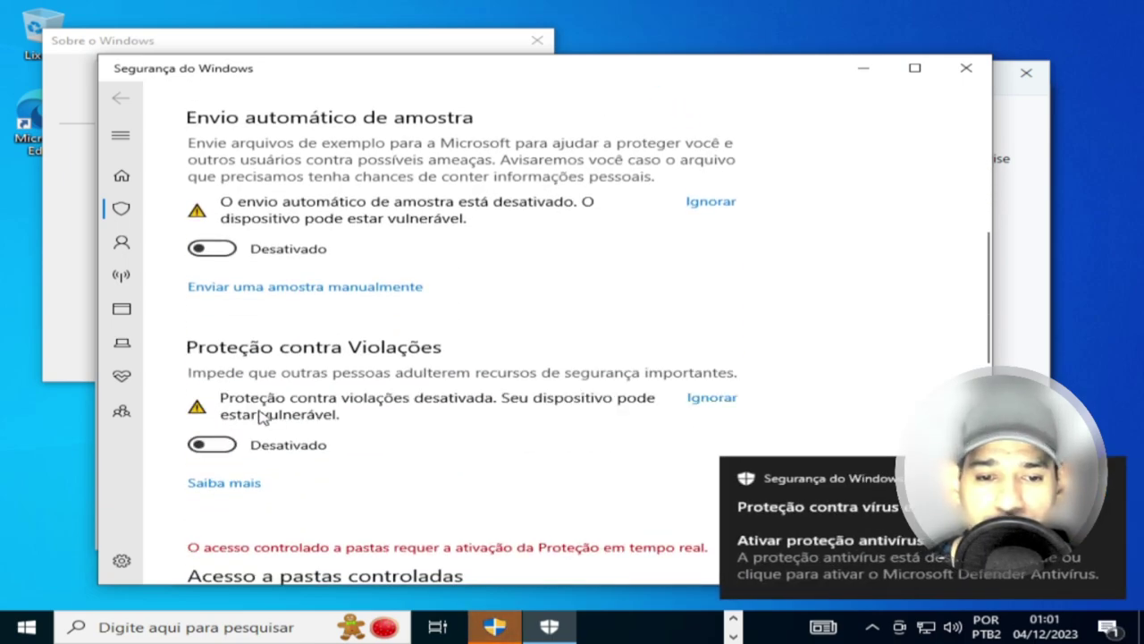
scroll(411, 411, down, 2)
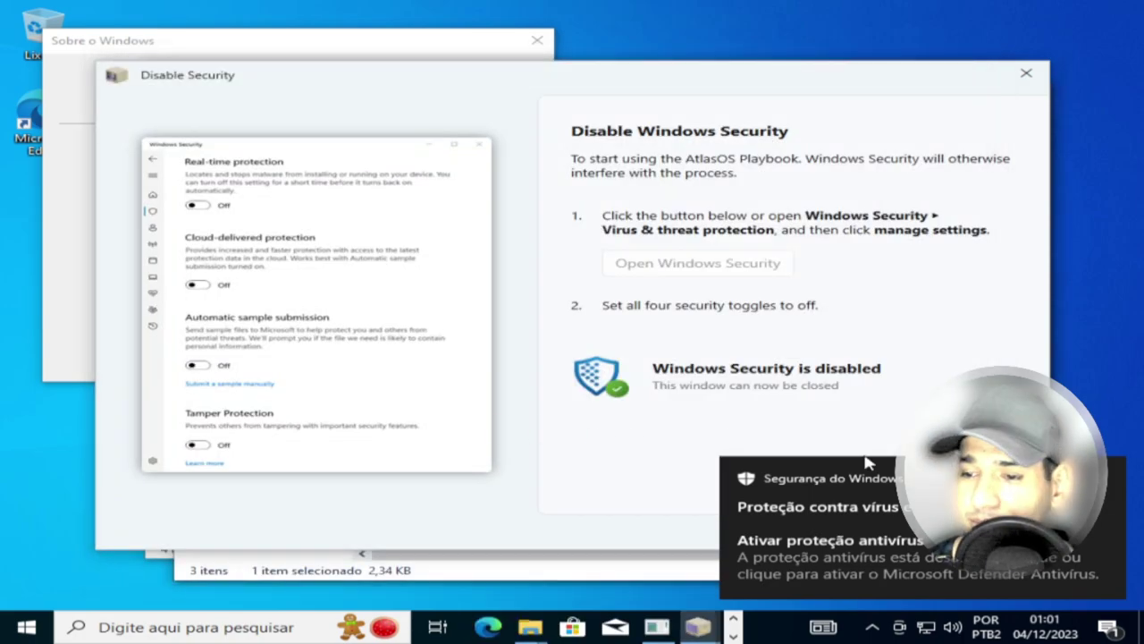
Step: Dismiss the antivirus notification, close the Disable Security window, and continue to the playbook's requirements check
click(1109, 480)
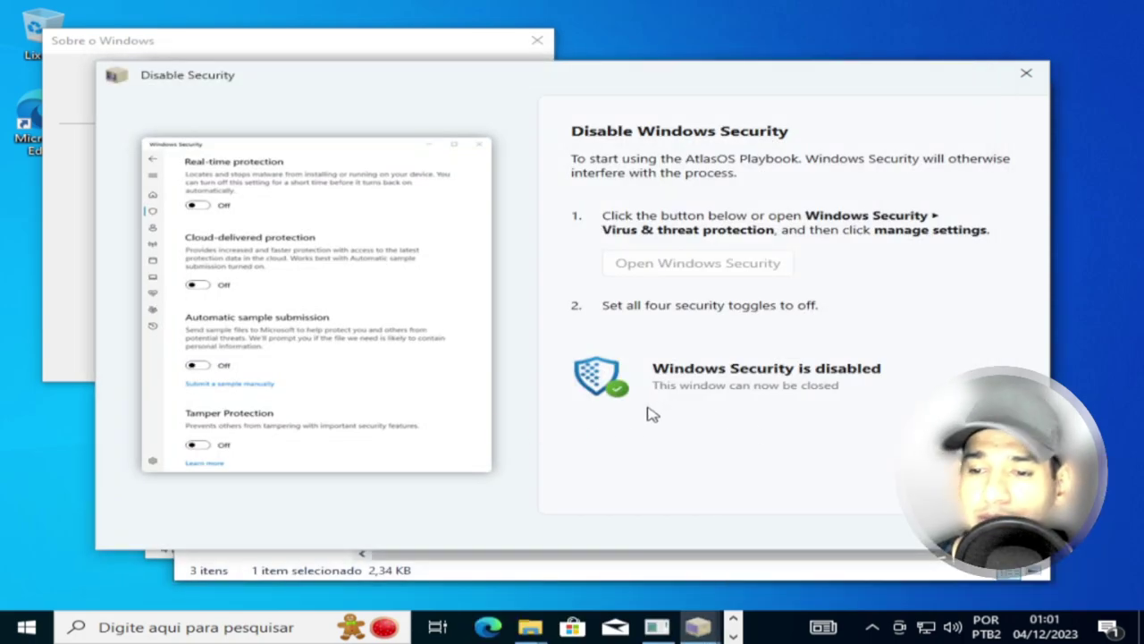
click(1028, 77)
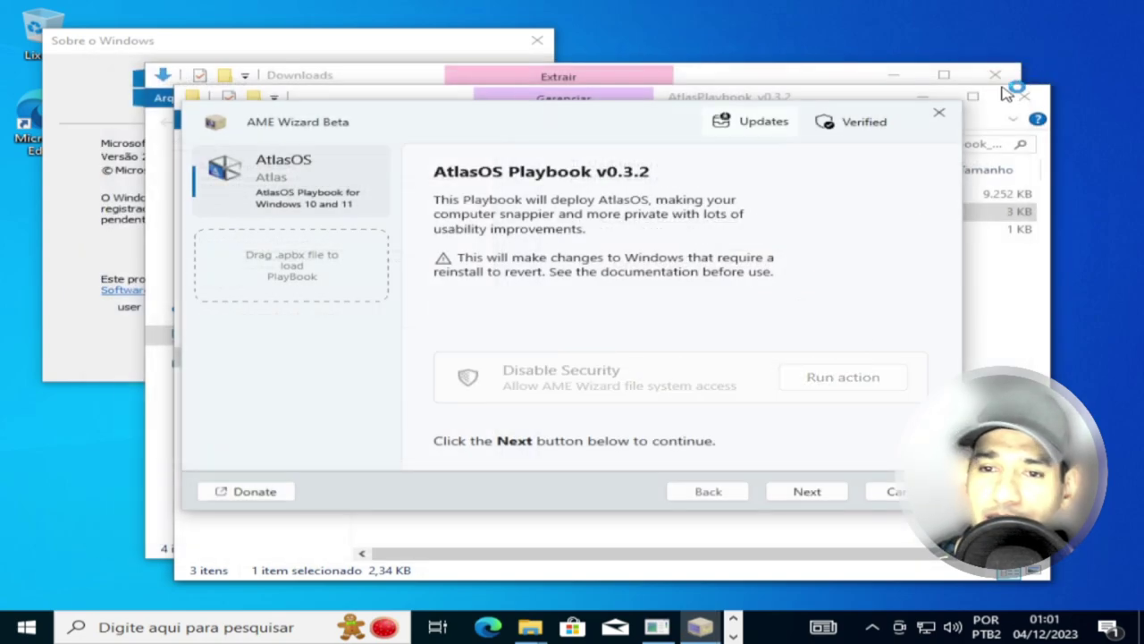
click(807, 492)
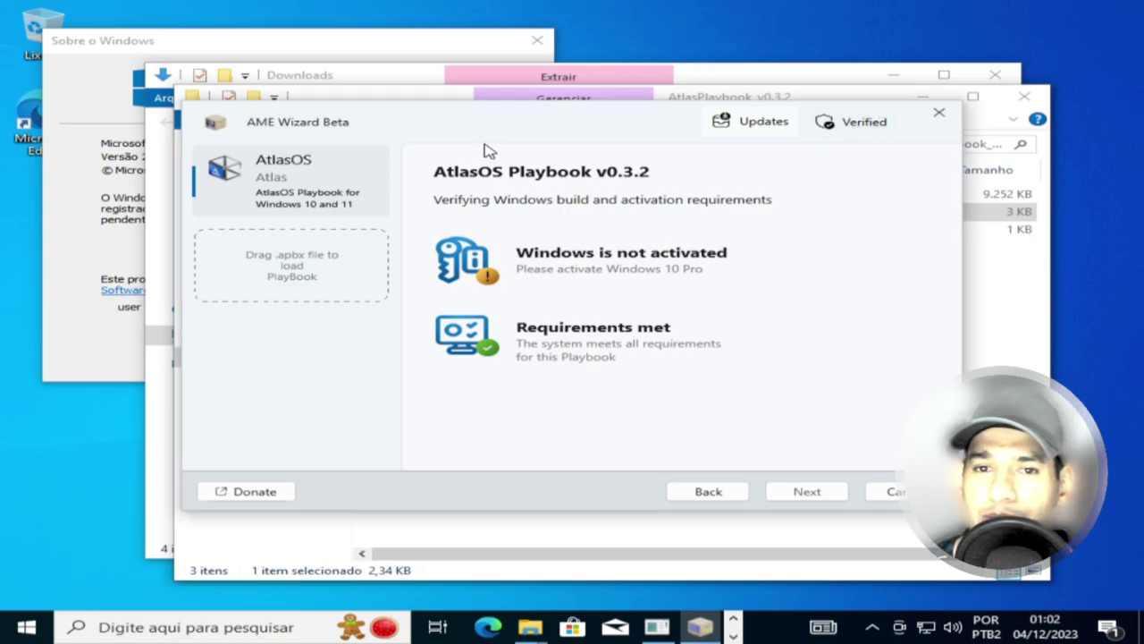
Step: Move the AME Wizard window down the screen so the AtlasPlaybook_v0.3.2 files are uncovered
drag(524, 128, 918, 141)
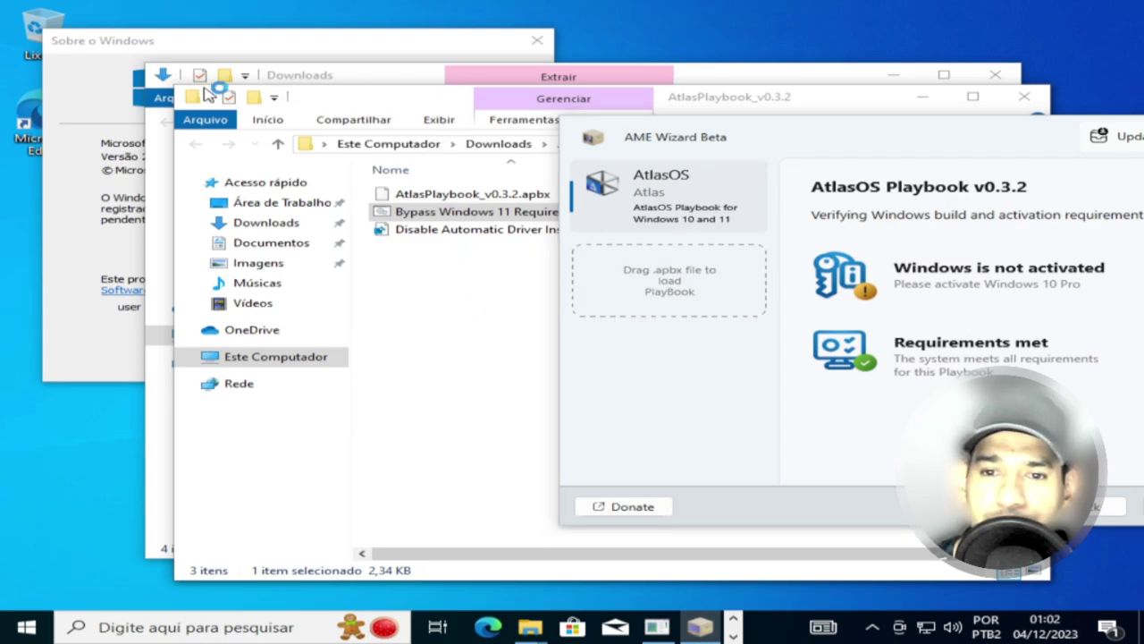
drag(832, 131, 471, 417)
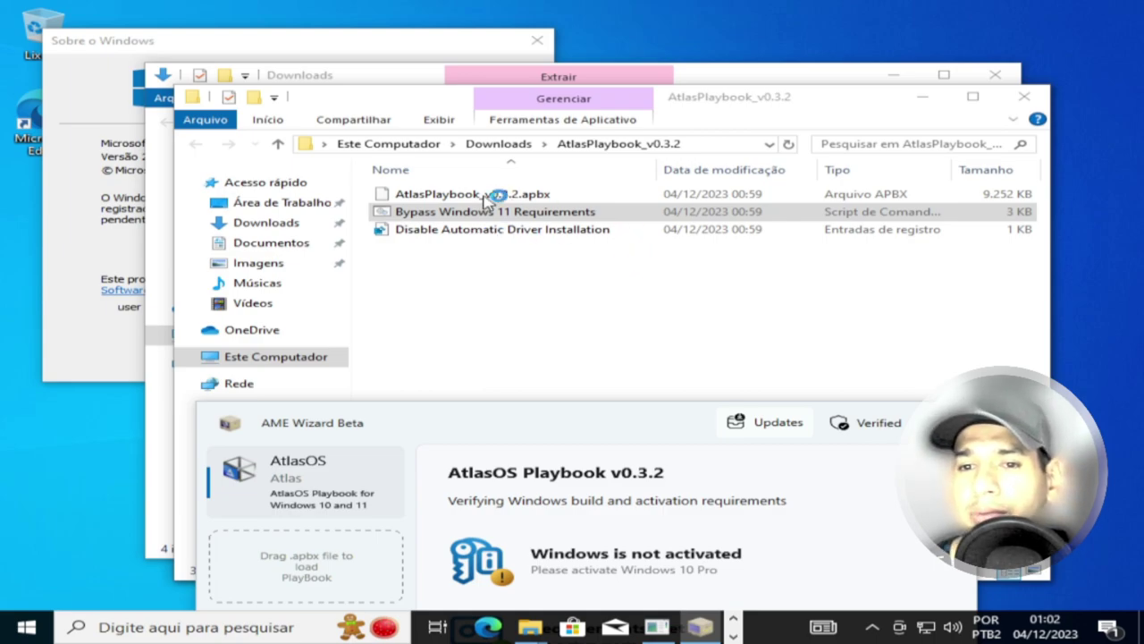
mouse_move(678, 424)
mouse_down()
mouse_move(781, 384)
mouse_move(685, 411)
mouse_up()
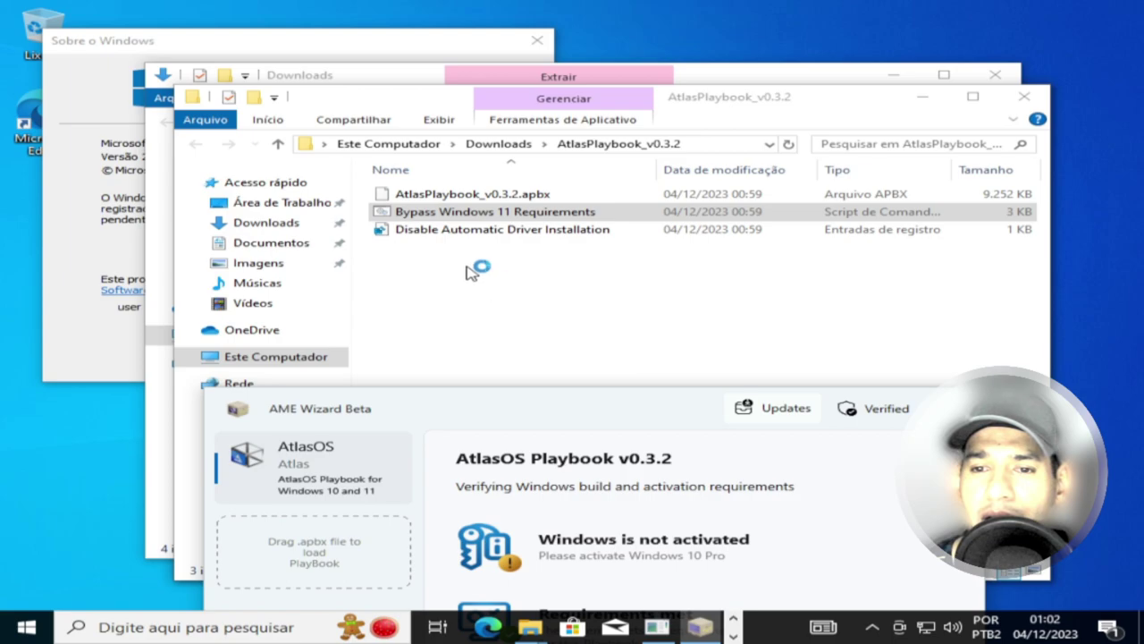
Step: Browse the Downloads folder, looking inside the extracted AME Wizard Beta folder and its archive
click(154, 190)
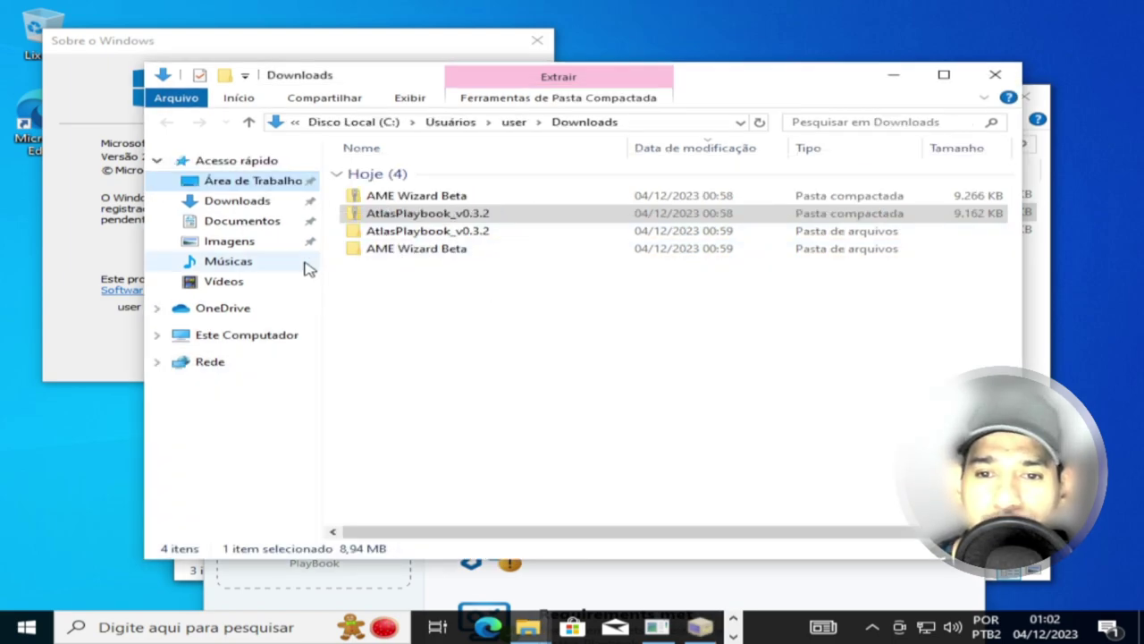
click(248, 206)
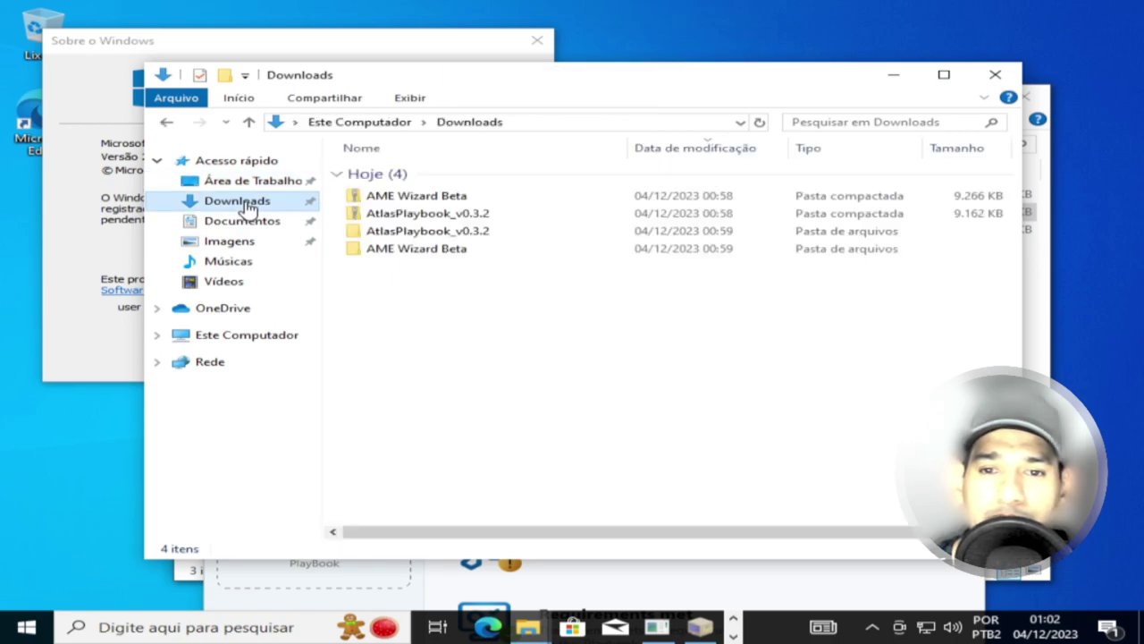
double_click(379, 250)
click(166, 122)
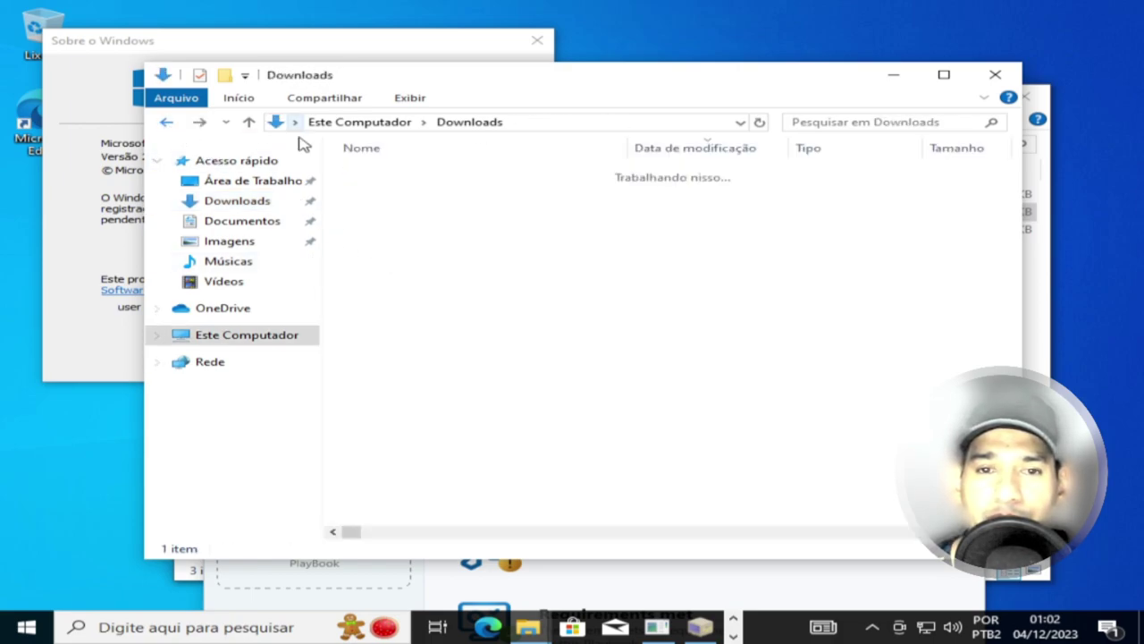
double_click(376, 194)
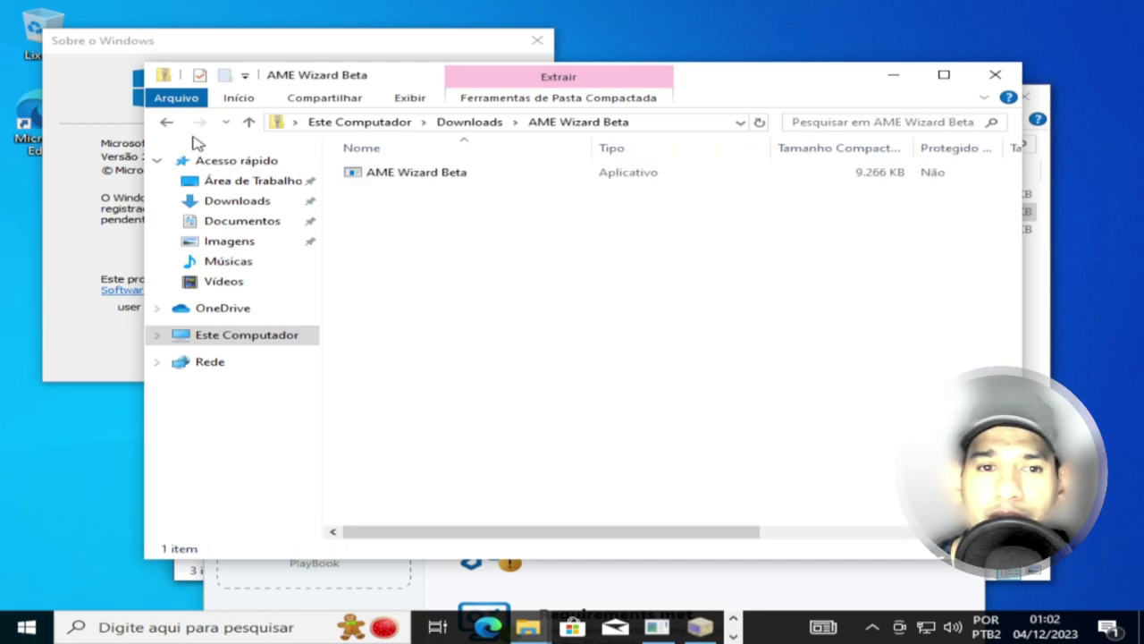
click(167, 122)
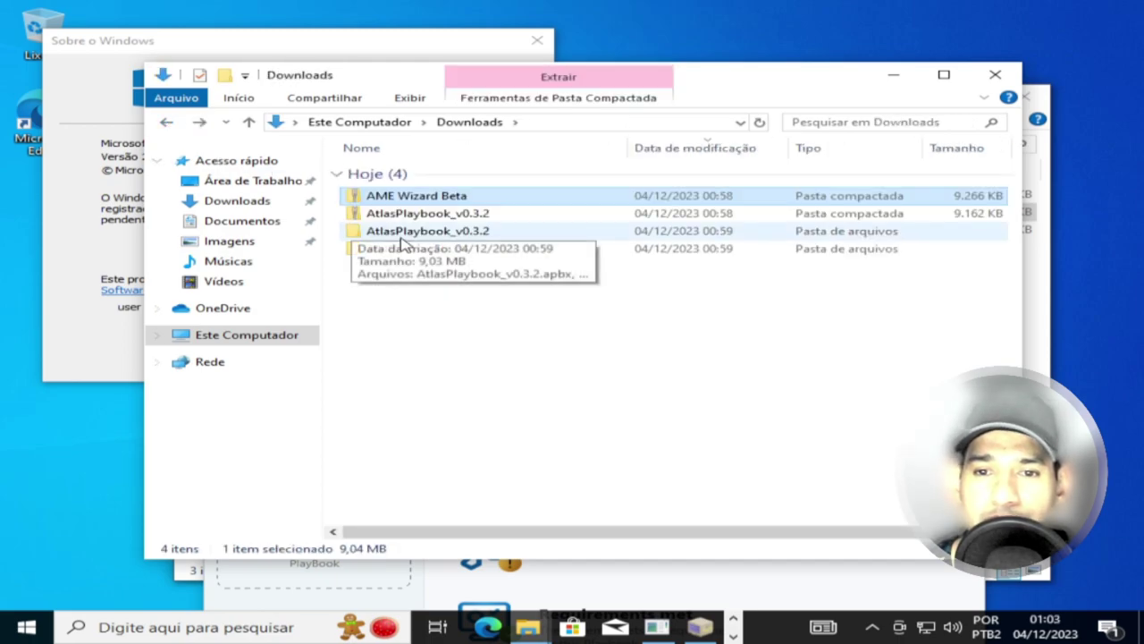
Step: Merge Disable Automatic Driver Installation from the extracted AtlasPlaybook_v0.3.2 folder into the registry, accepting the security and registry warnings
double_click(399, 235)
right_click(403, 211)
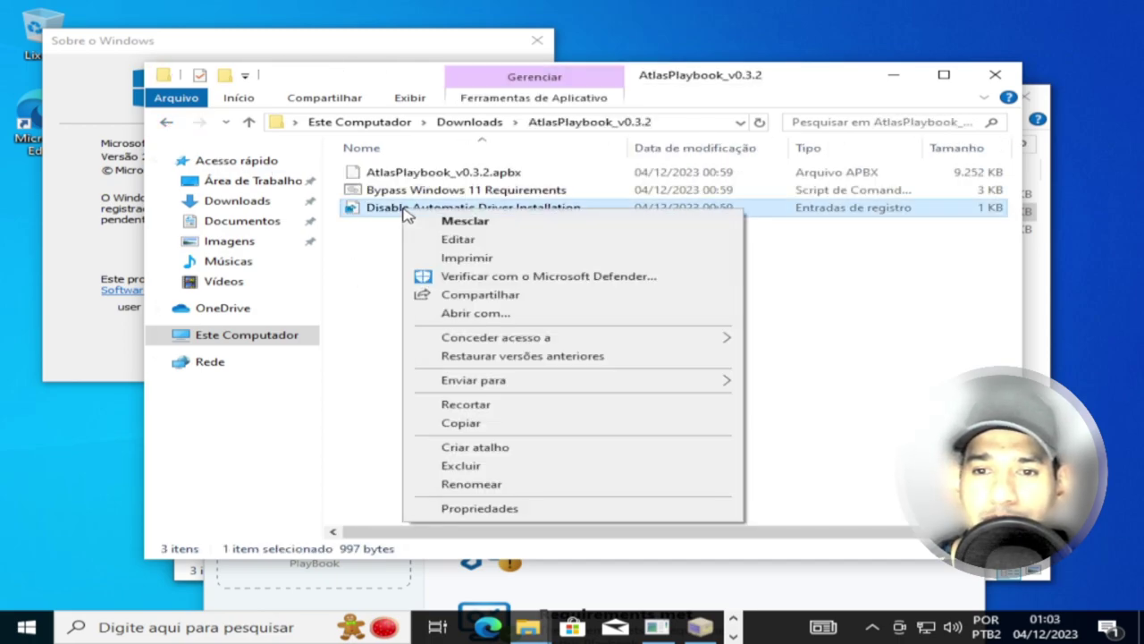
click(495, 226)
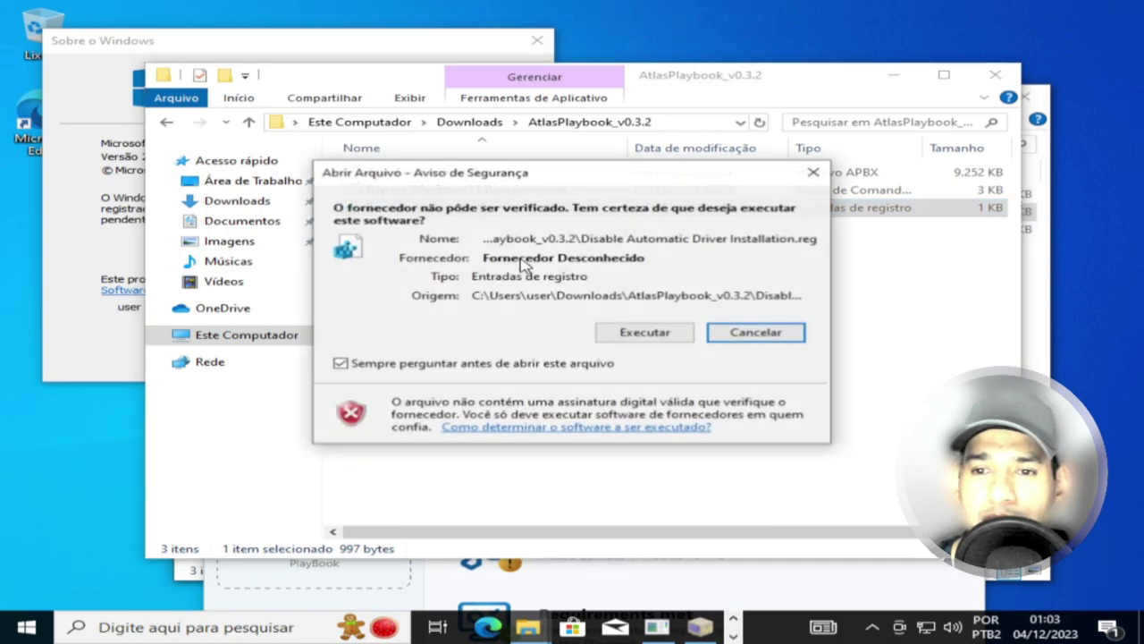
click(658, 331)
click(513, 417)
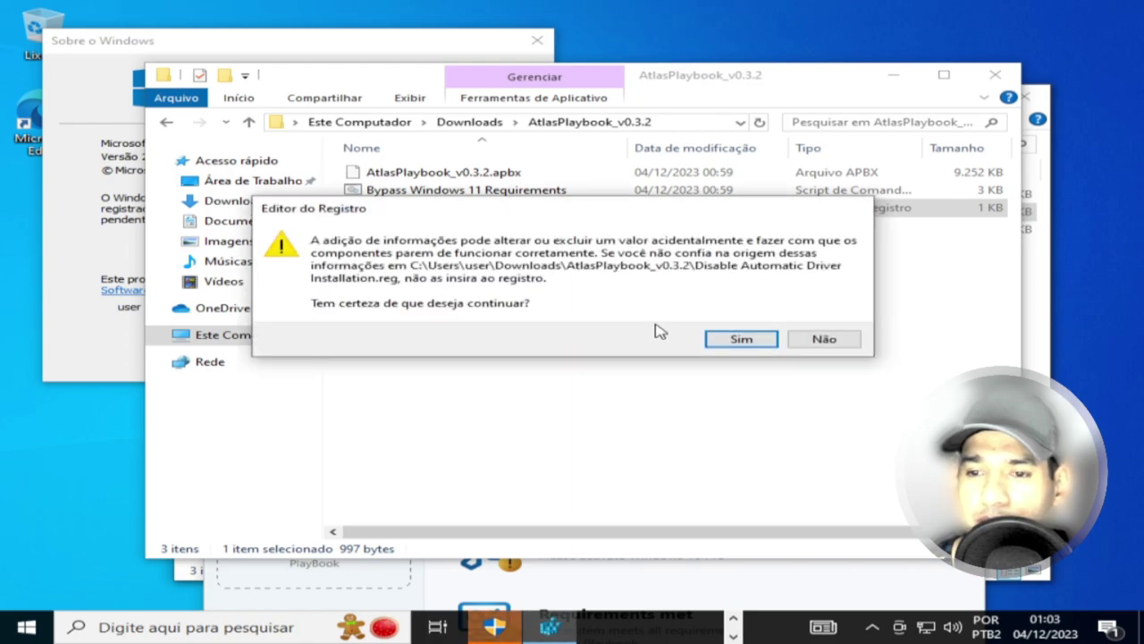
click(730, 340)
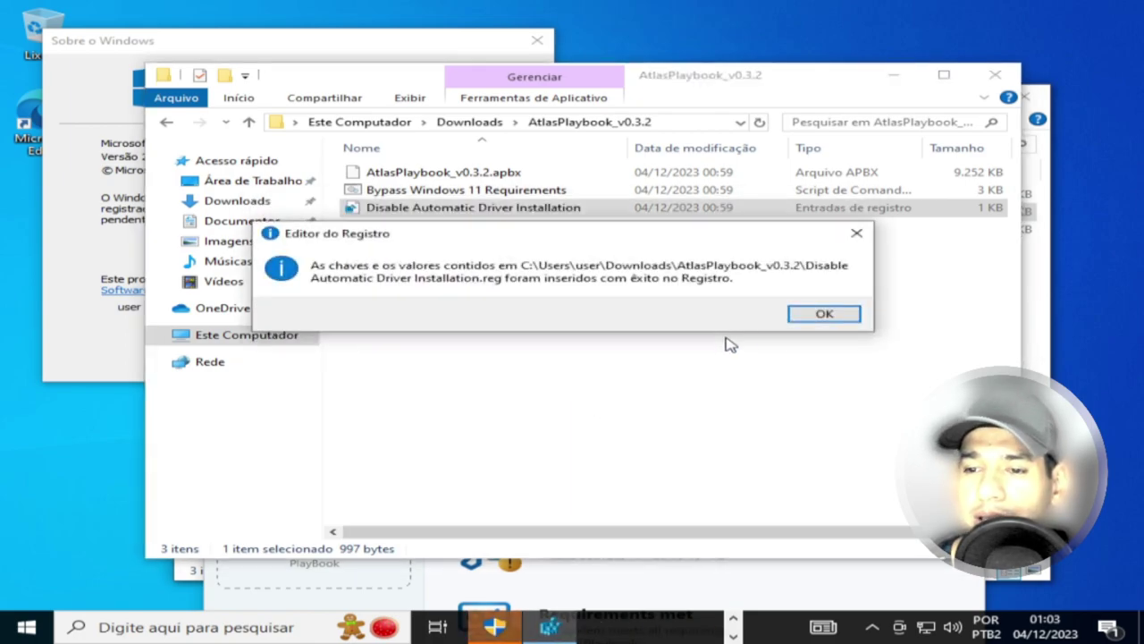
click(842, 314)
Step: Bring the AME Wizard window back fully into view over the playbook folder, and open the desktop's personalization settings
click(563, 602)
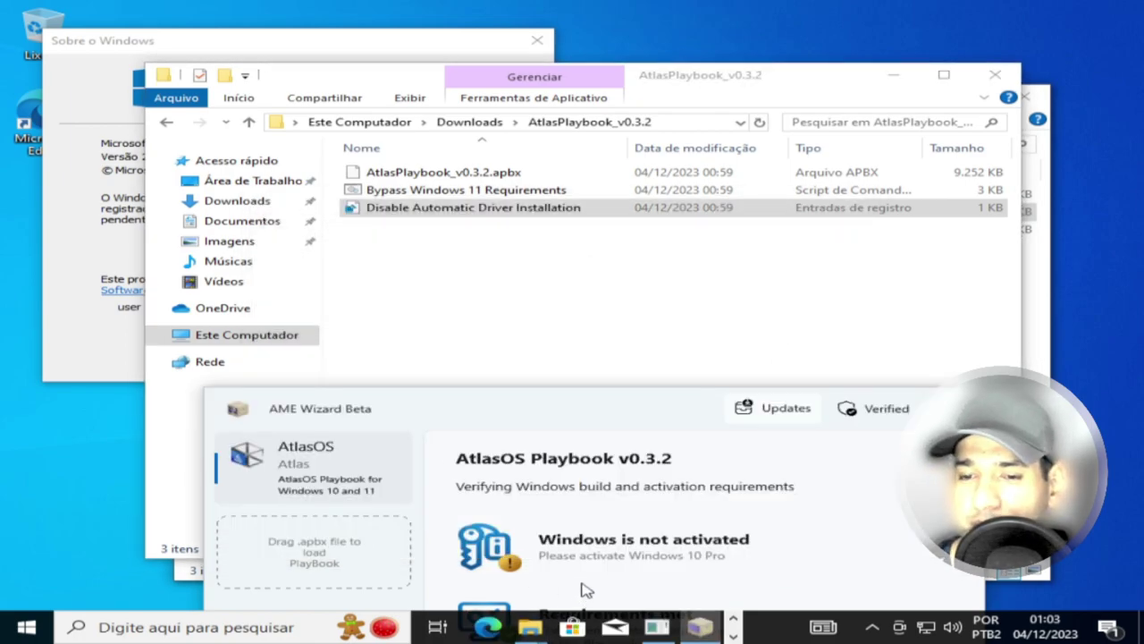
drag(640, 398, 572, 101)
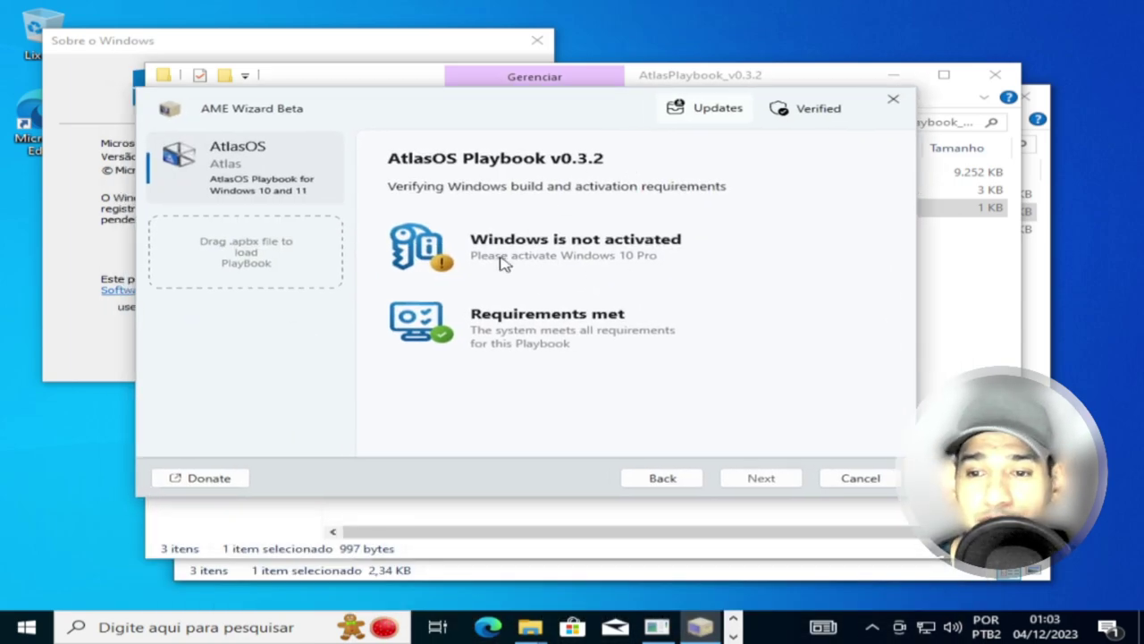
right_click(38, 499)
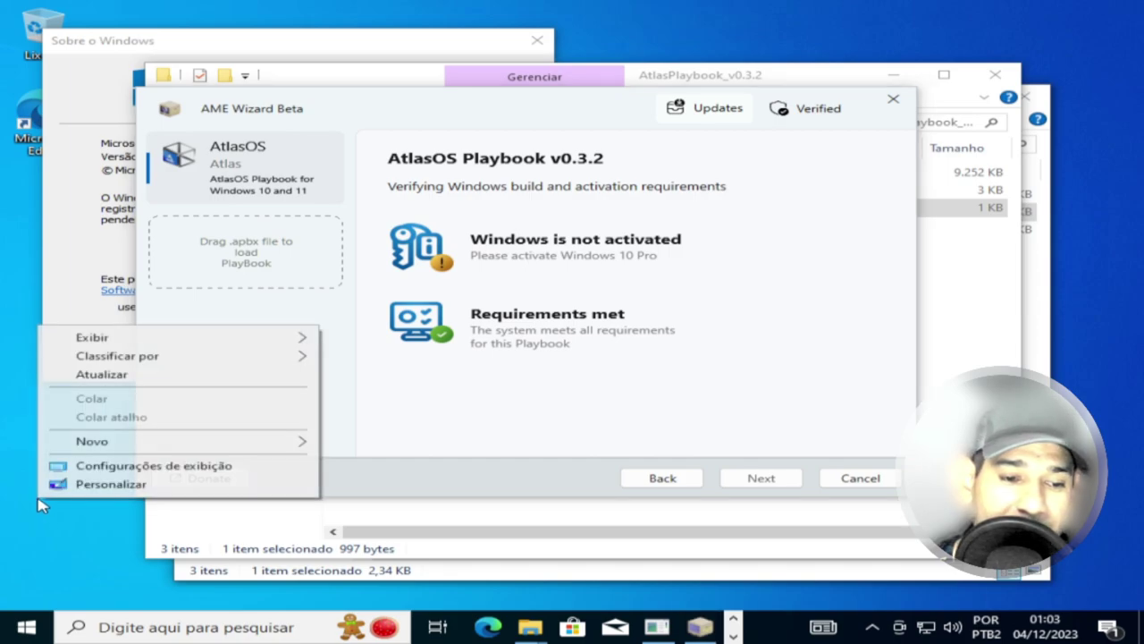
click(111, 484)
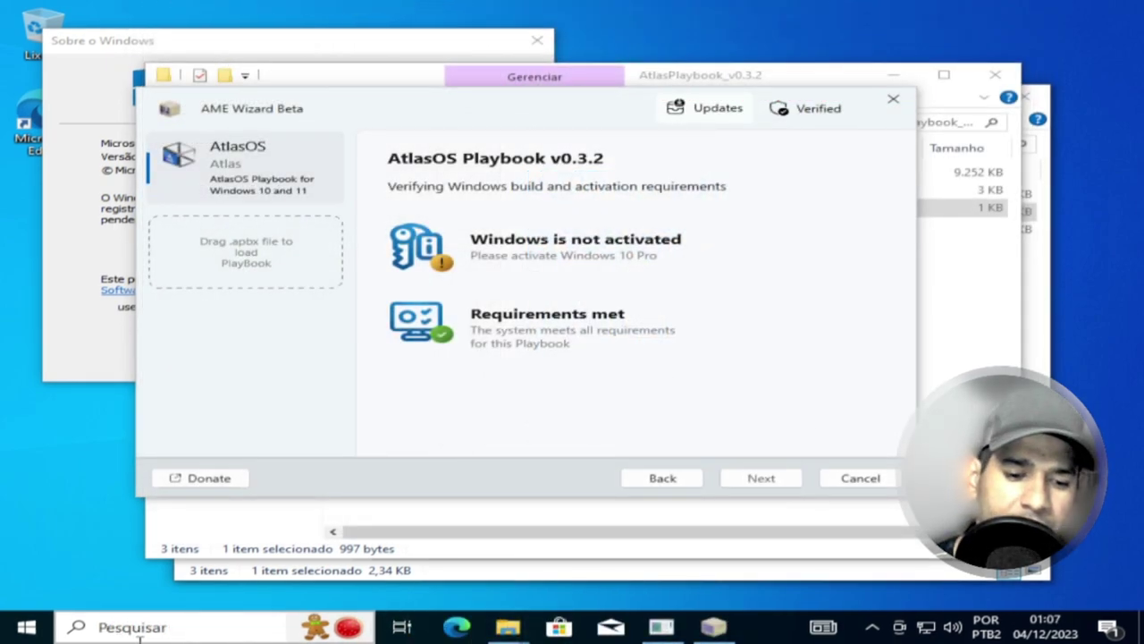
Step: Rerun the playbook's Windows build and activation check from its introduction page, and start the required Install Updates action
click(669, 482)
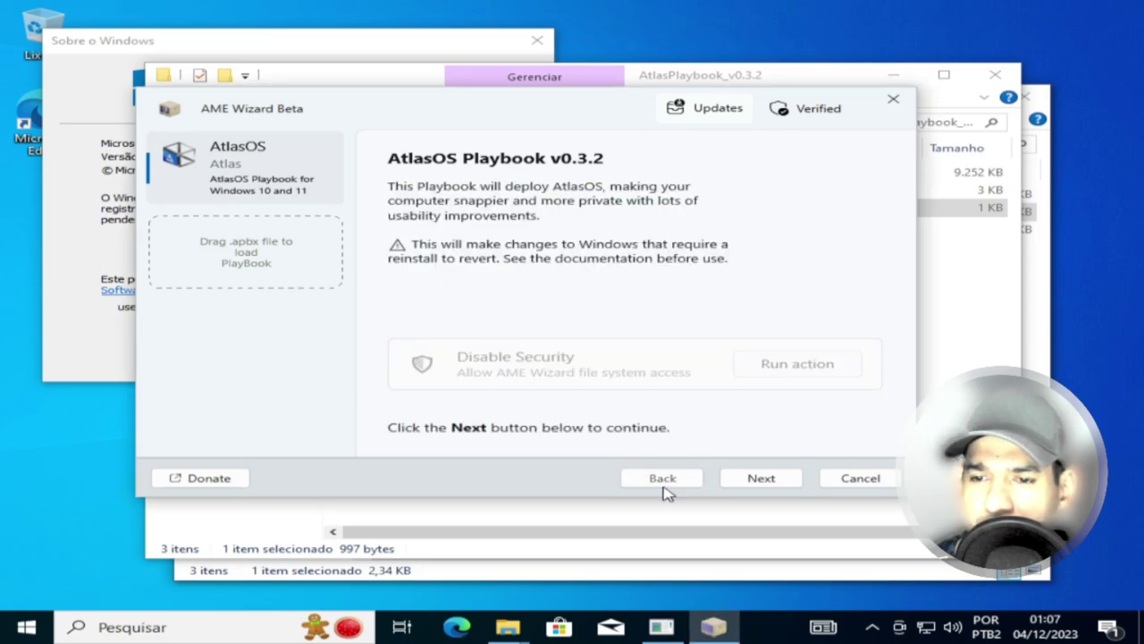
click(752, 480)
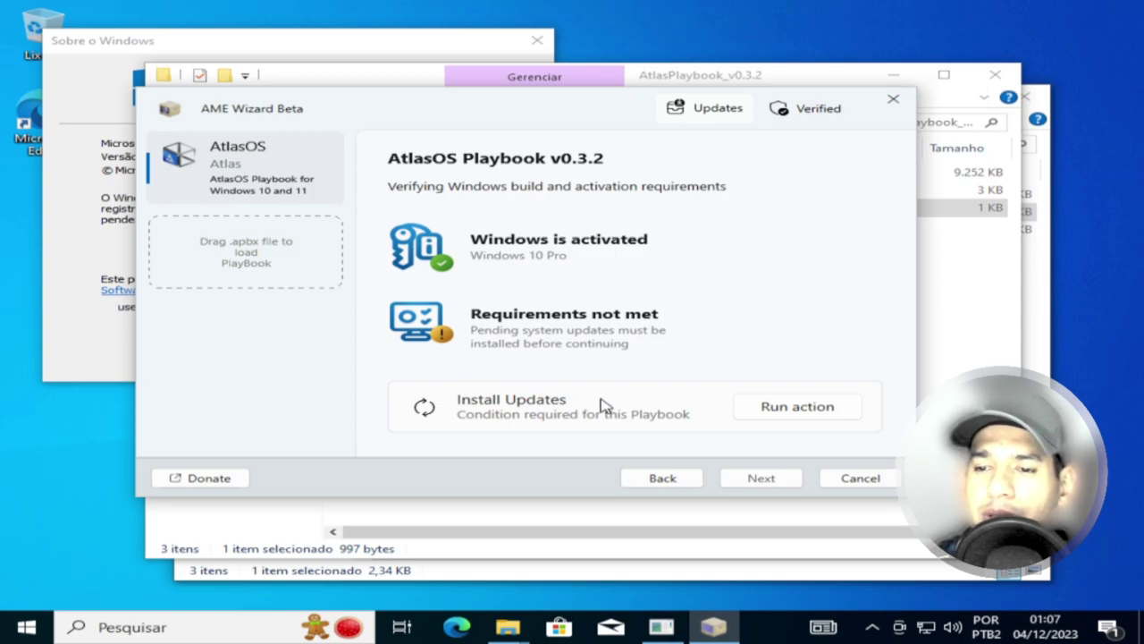
click(786, 408)
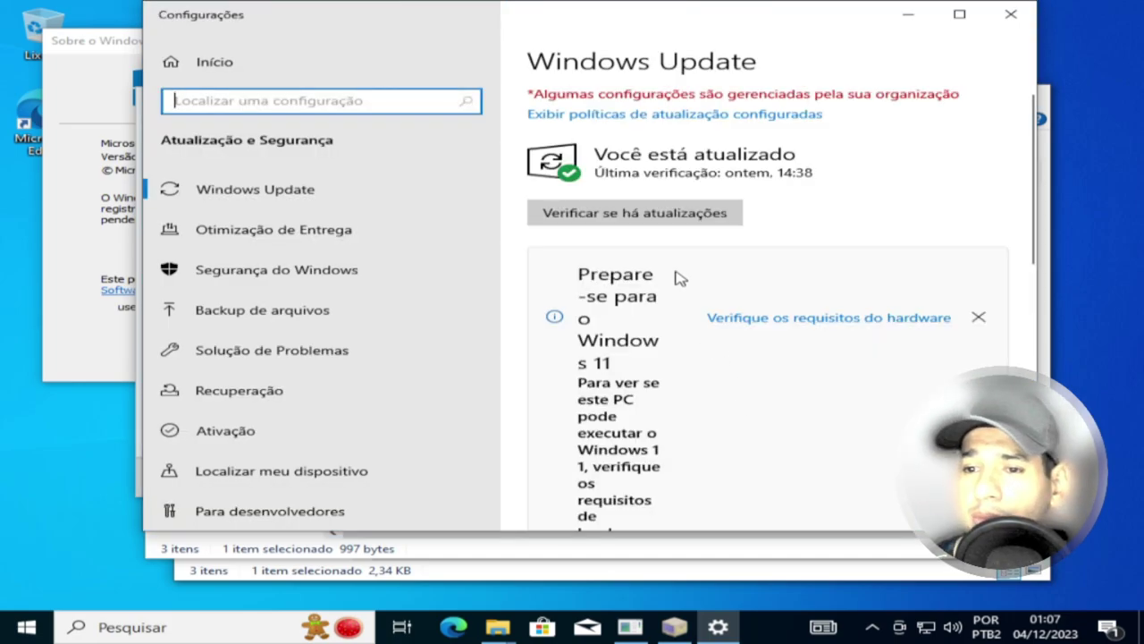
Step: Look through the Windows Update page, start a check for new updates, and minimize Settings
scroll(683, 280, down, 5)
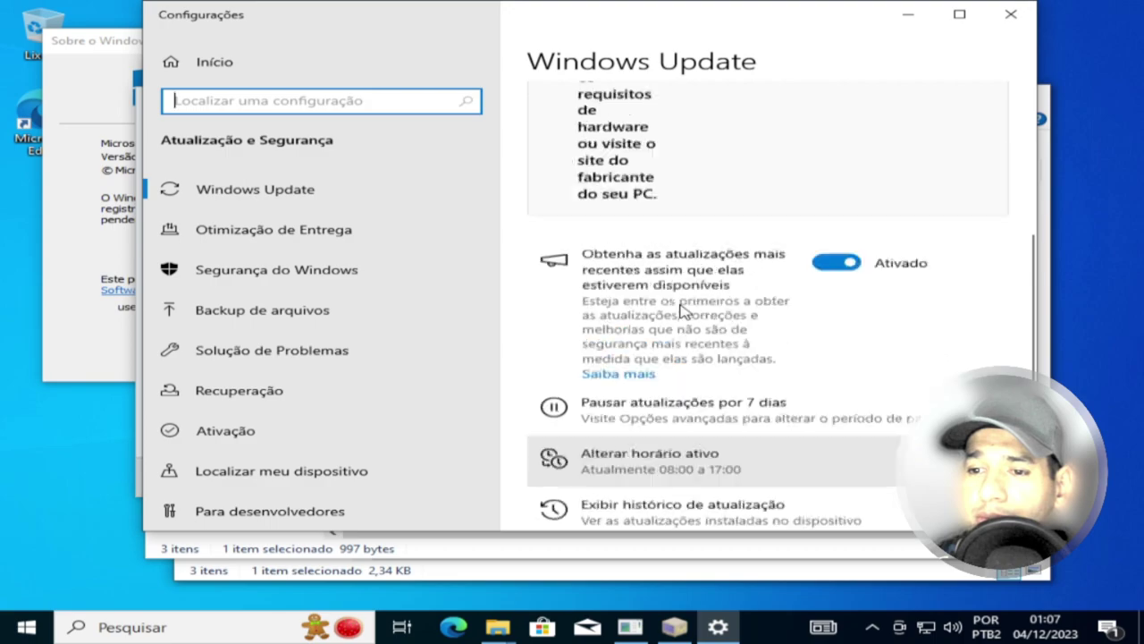
scroll(683, 310, up, 4)
scroll(748, 268, up, 5)
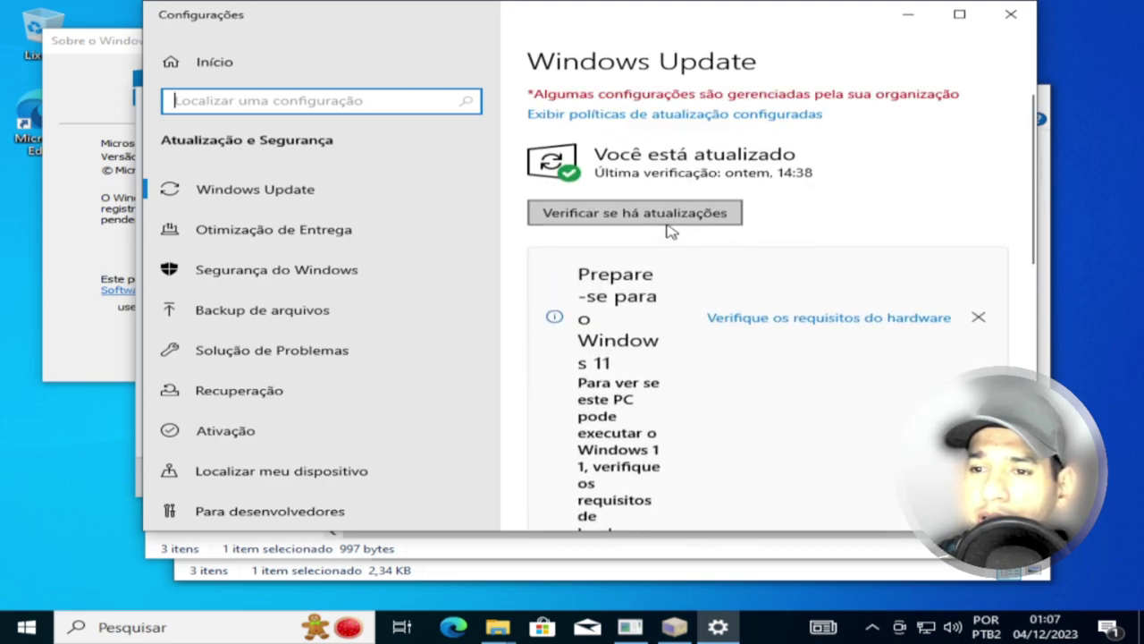
click(666, 222)
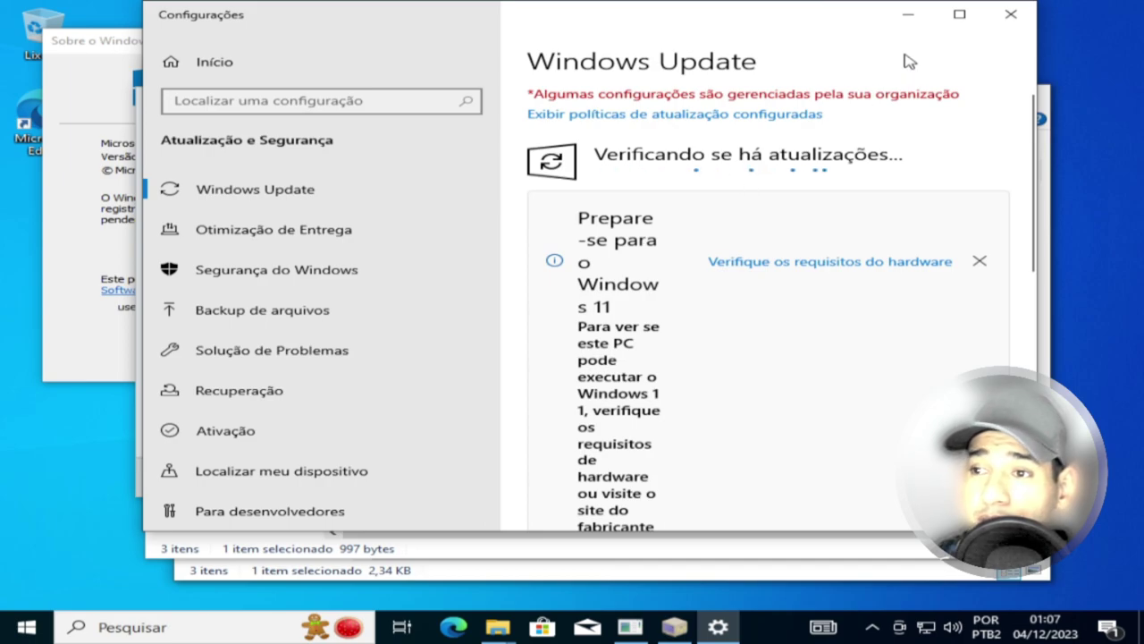
click(910, 18)
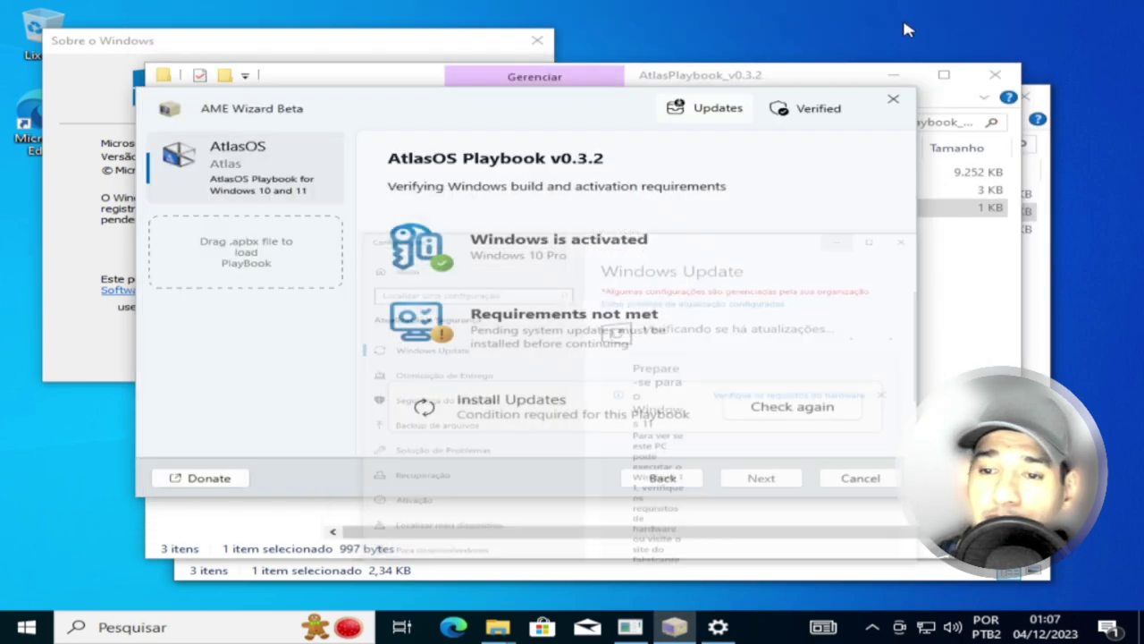
Step: Check the playbook's Install Updates condition again, looking at the Windows Update page while the check runs
click(783, 413)
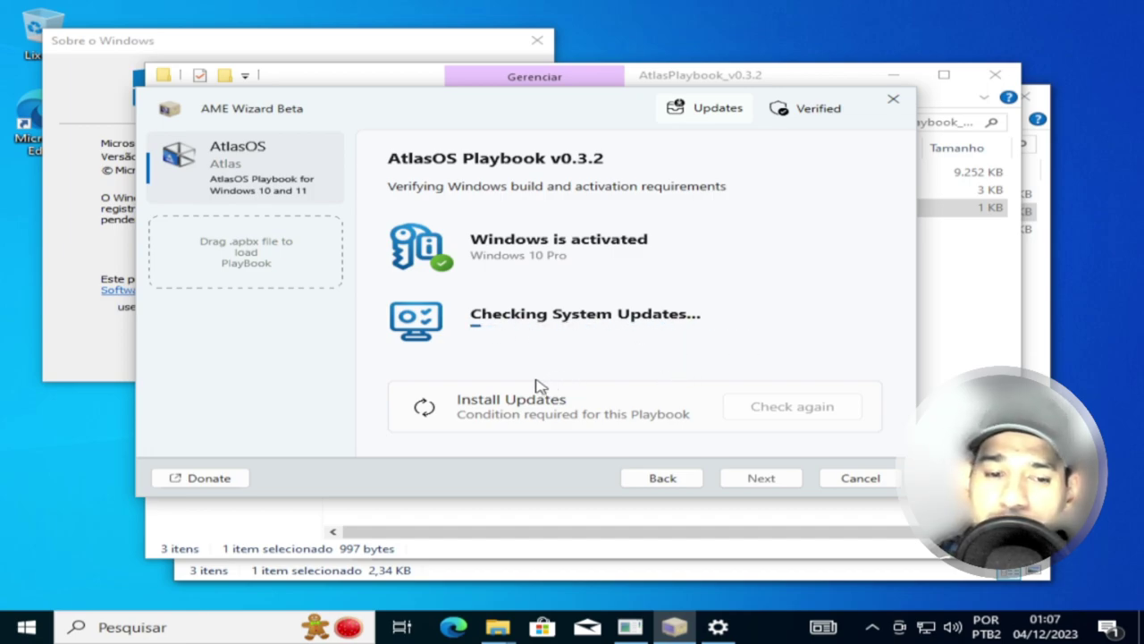
mouse_move(731, 633)
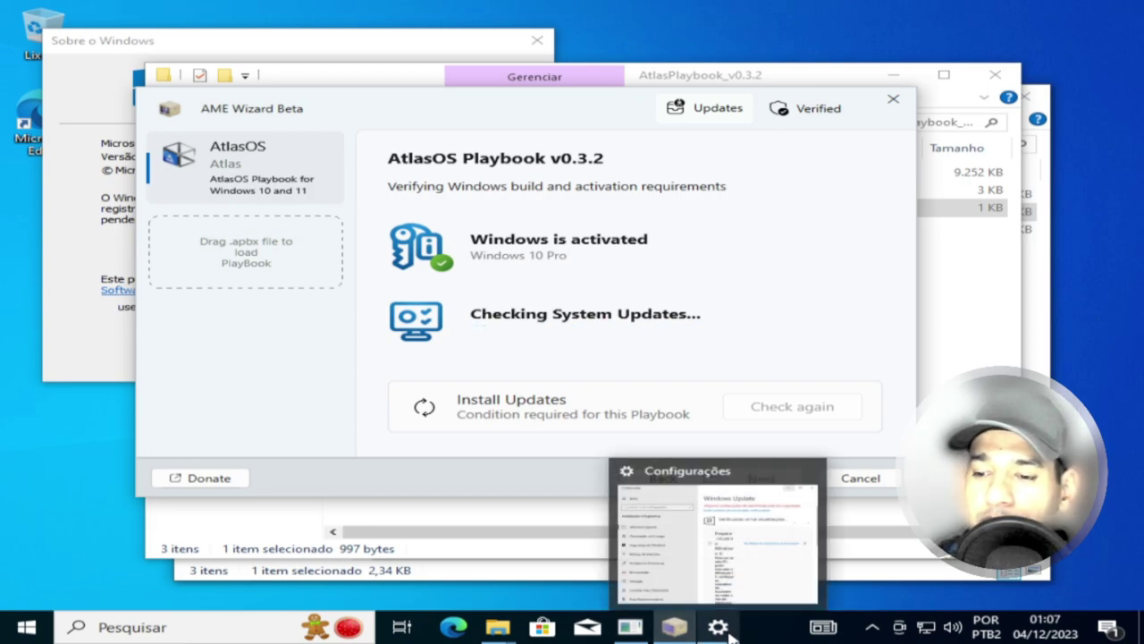
click(723, 631)
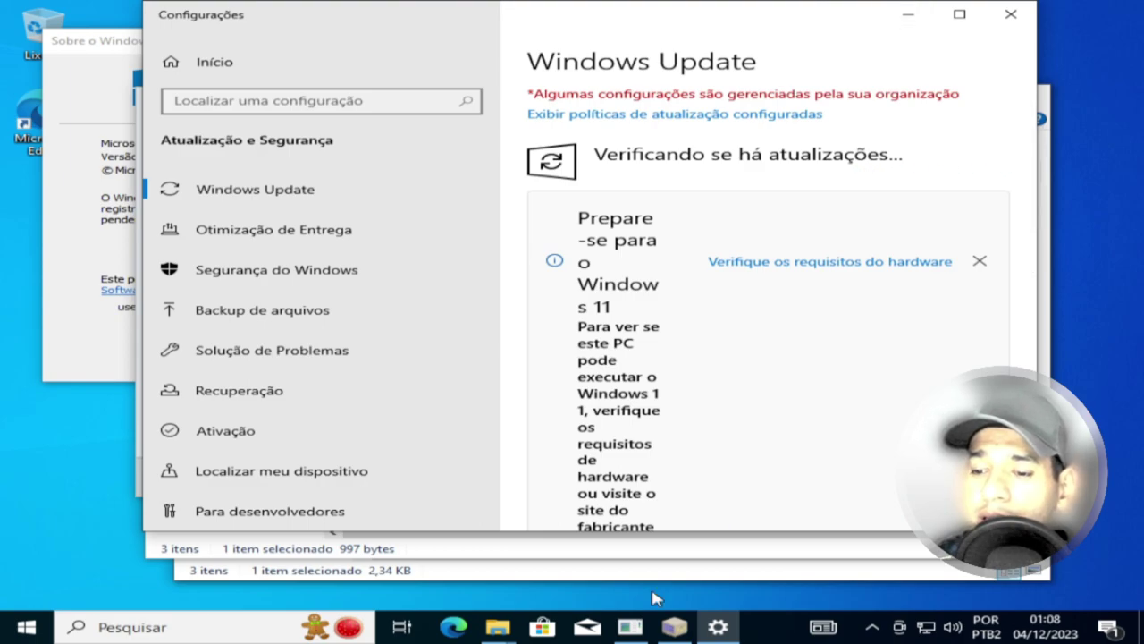
scroll(707, 501, down, 3)
mouse_move(636, 631)
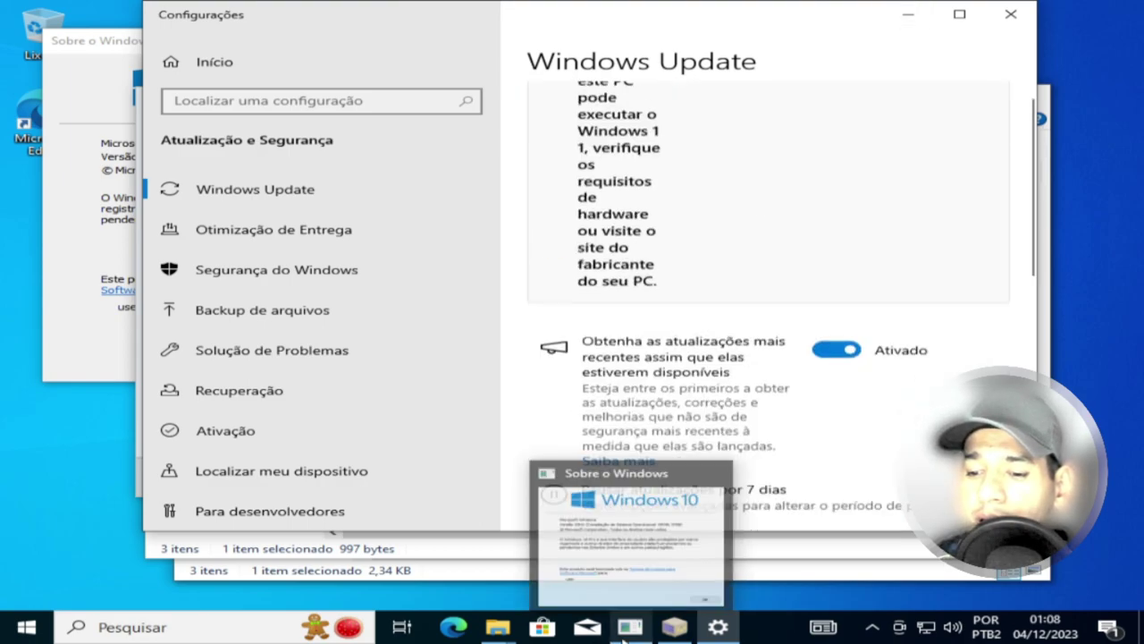
click(681, 631)
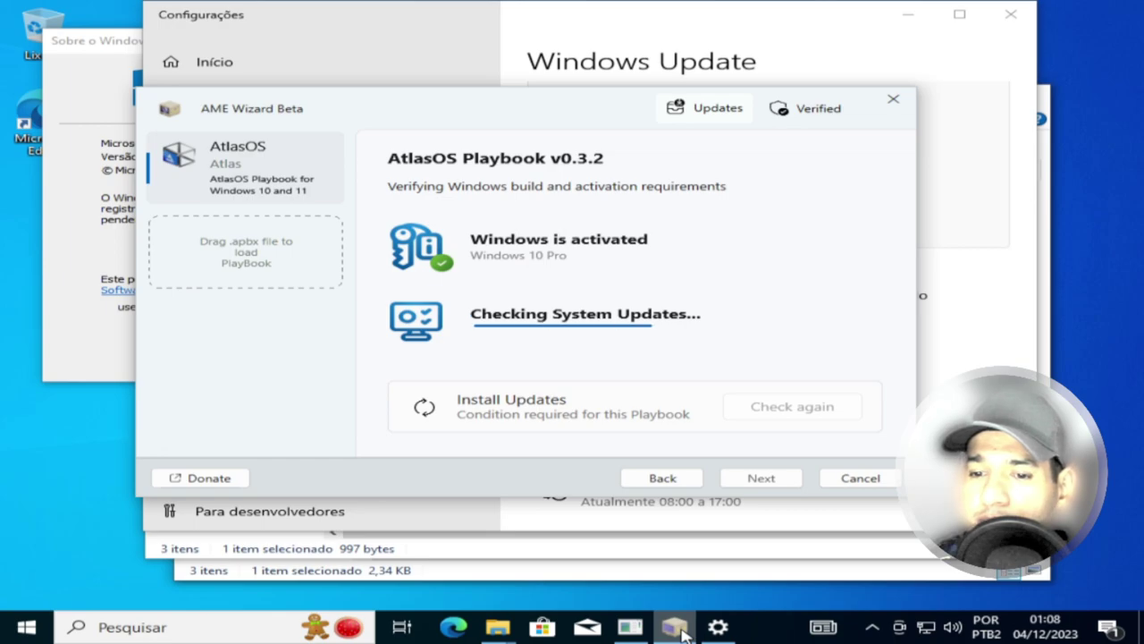
Step: Restart the requirements check from the playbook's introduction page, and look at Windows Update's progress while it runs
click(663, 480)
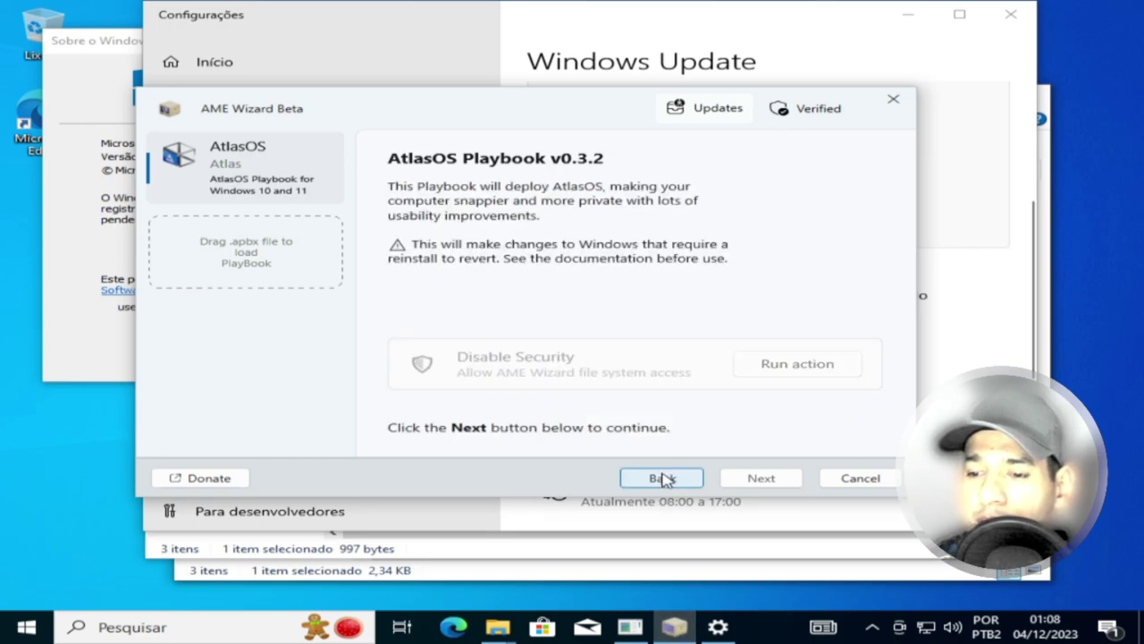
click(761, 479)
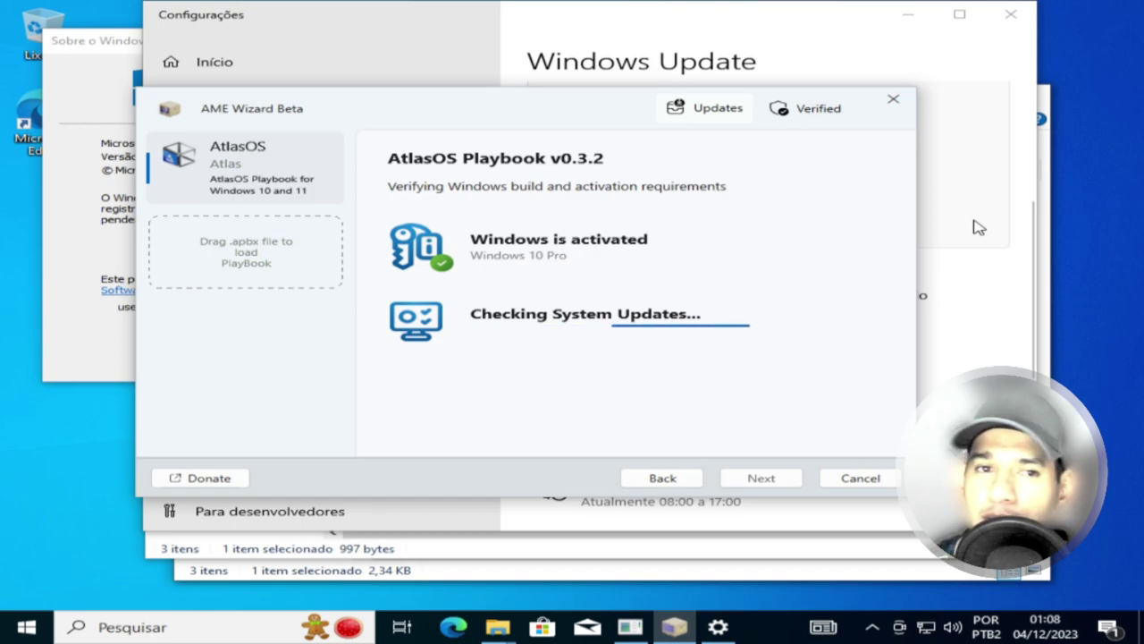
click(977, 230)
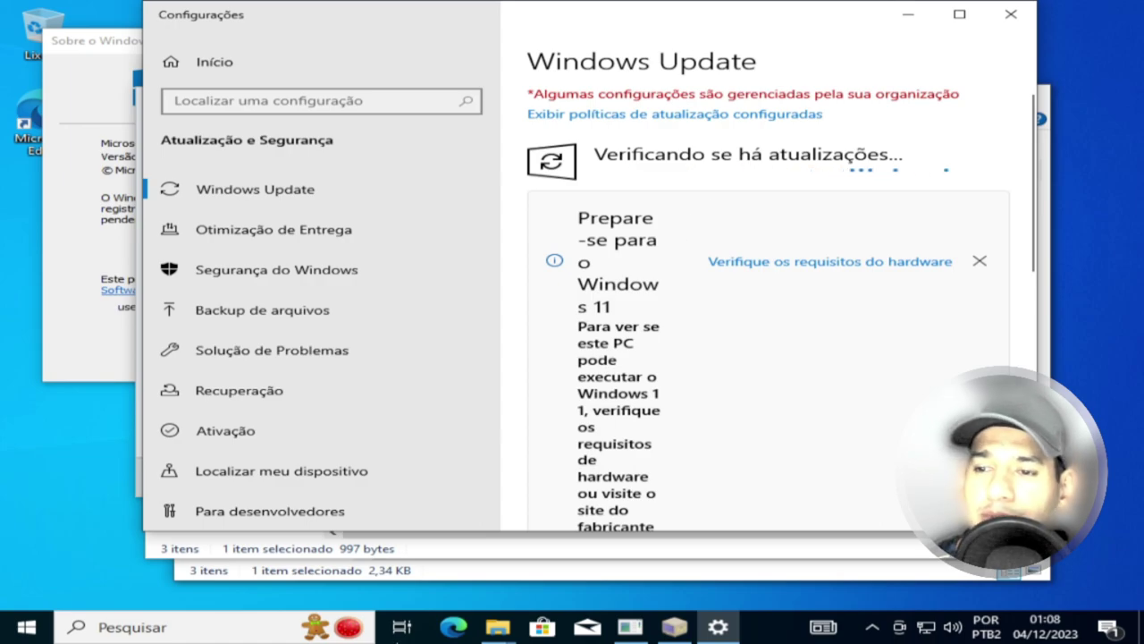
click(674, 628)
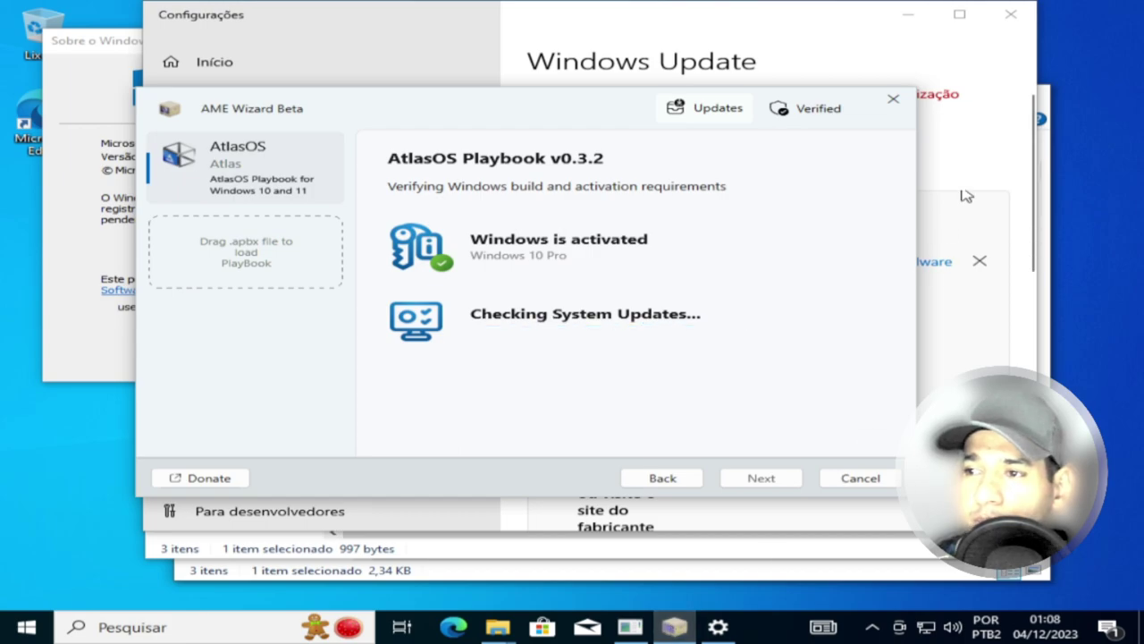
click(979, 152)
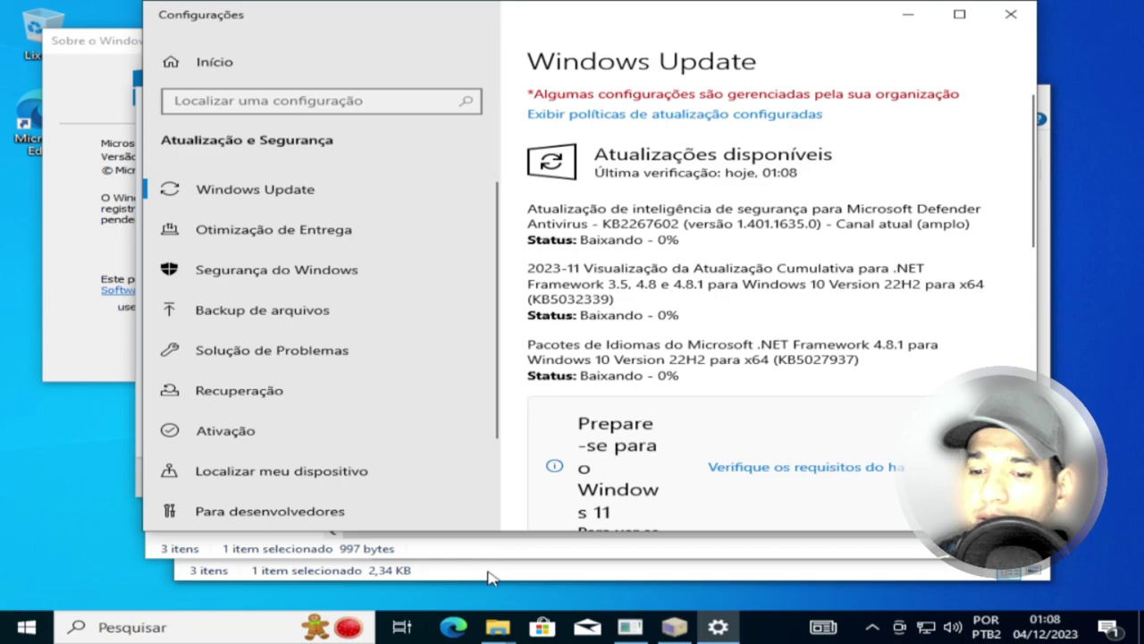
click(672, 627)
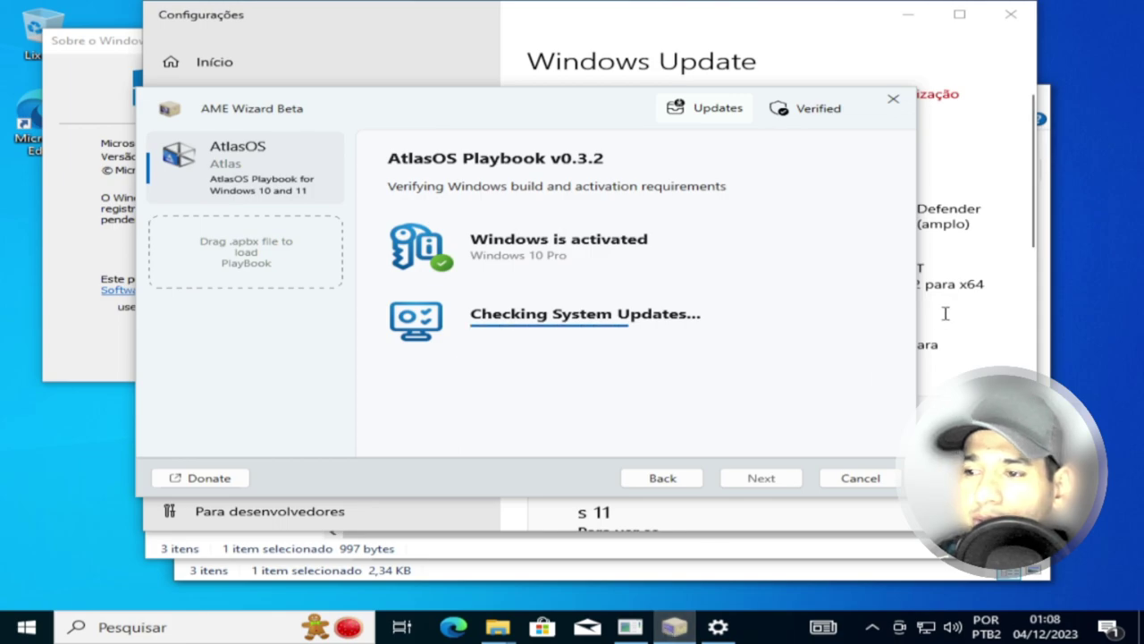
Step: Examine the Windows Update page, including the status of the listed updates and the update options below them
click(1001, 187)
scroll(899, 379, down, 3)
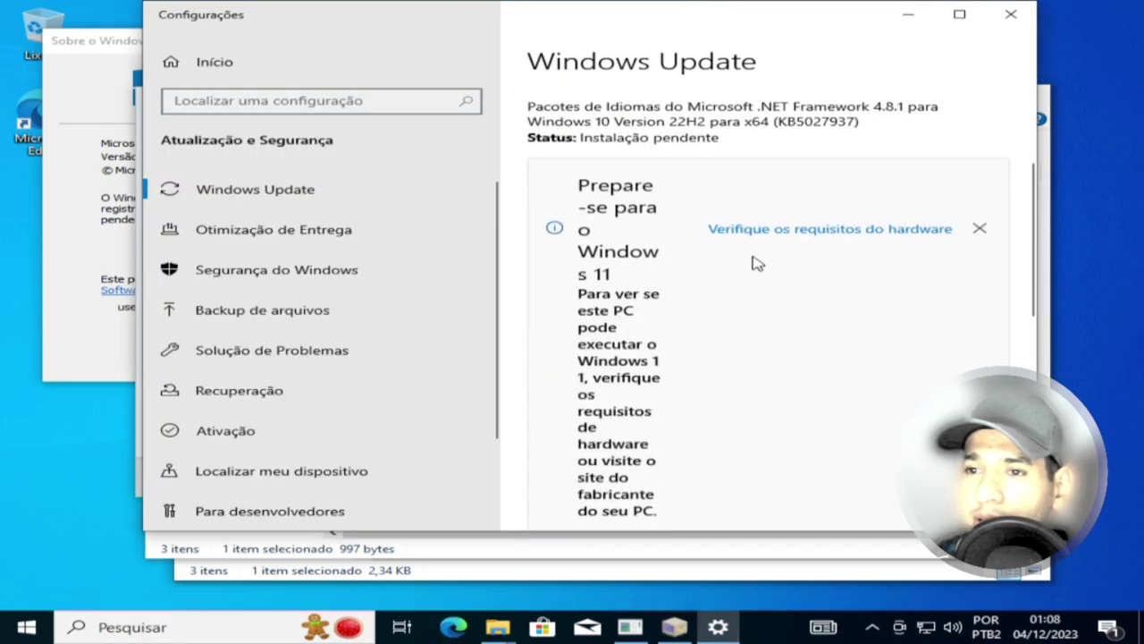
scroll(756, 260, up, 2)
scroll(725, 286, down, 6)
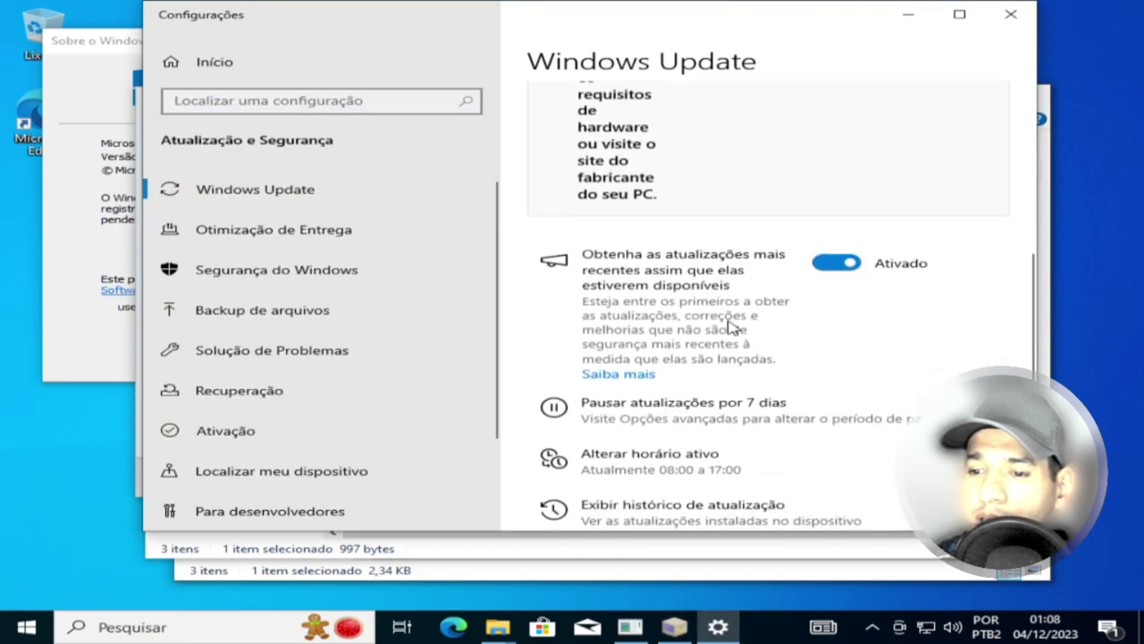
scroll(726, 355, up, 6)
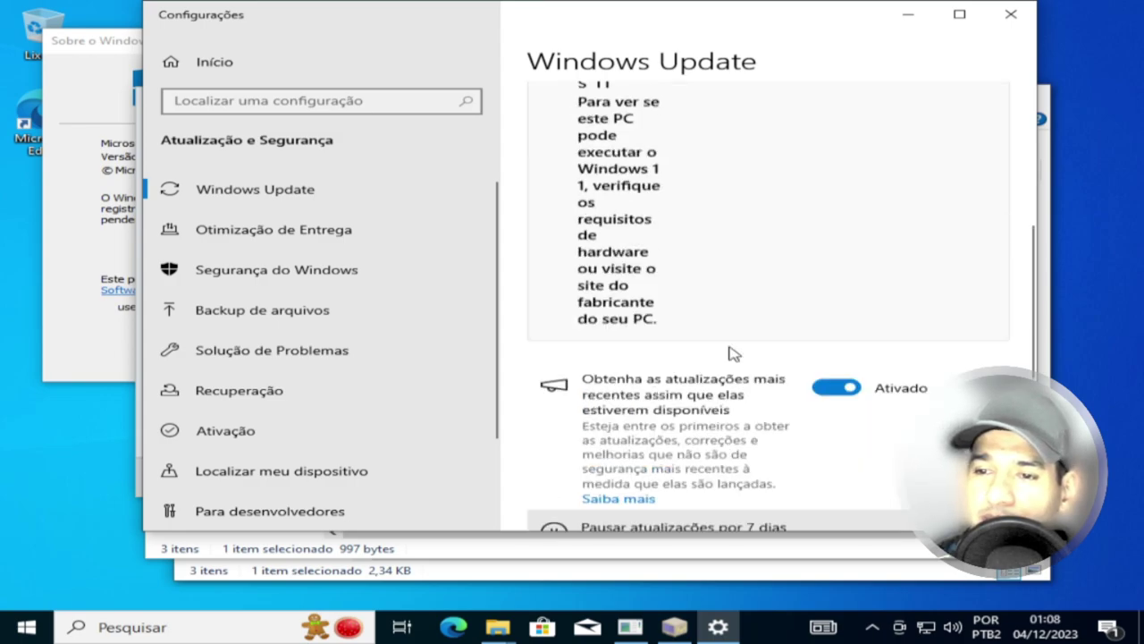
scroll(703, 341, down, 2)
scroll(855, 357, up, 2)
scroll(868, 383, down, 2)
scroll(865, 398, down, 4)
scroll(858, 393, up, 4)
scroll(850, 393, up, 3)
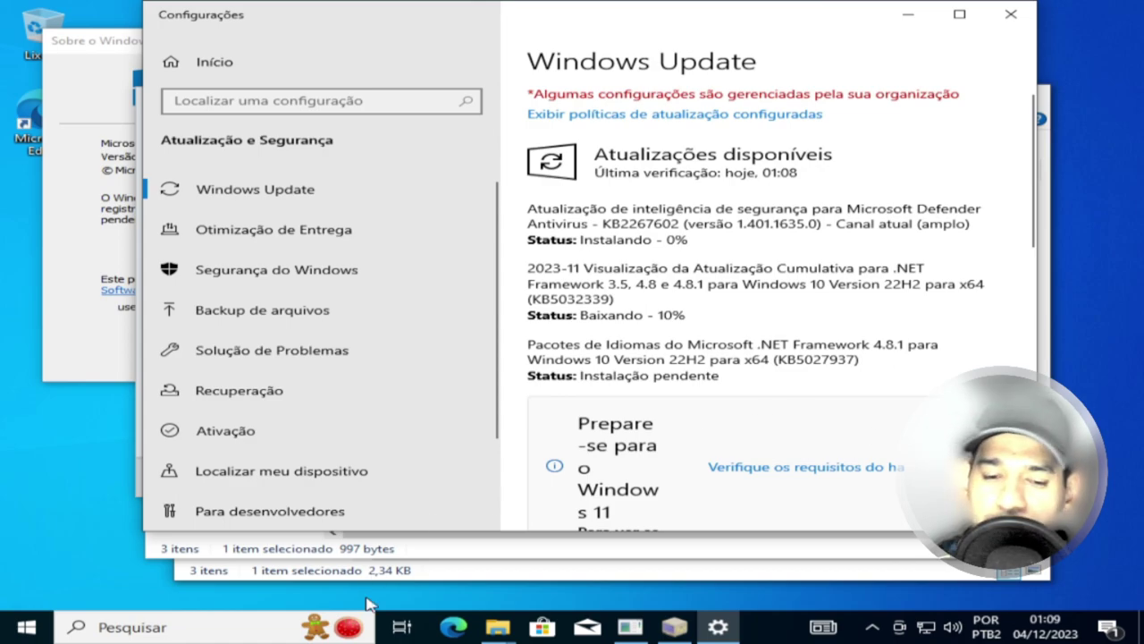
Step: Return to AME Wizard, continue past the requirements check, and agree to the license agreements
click(681, 631)
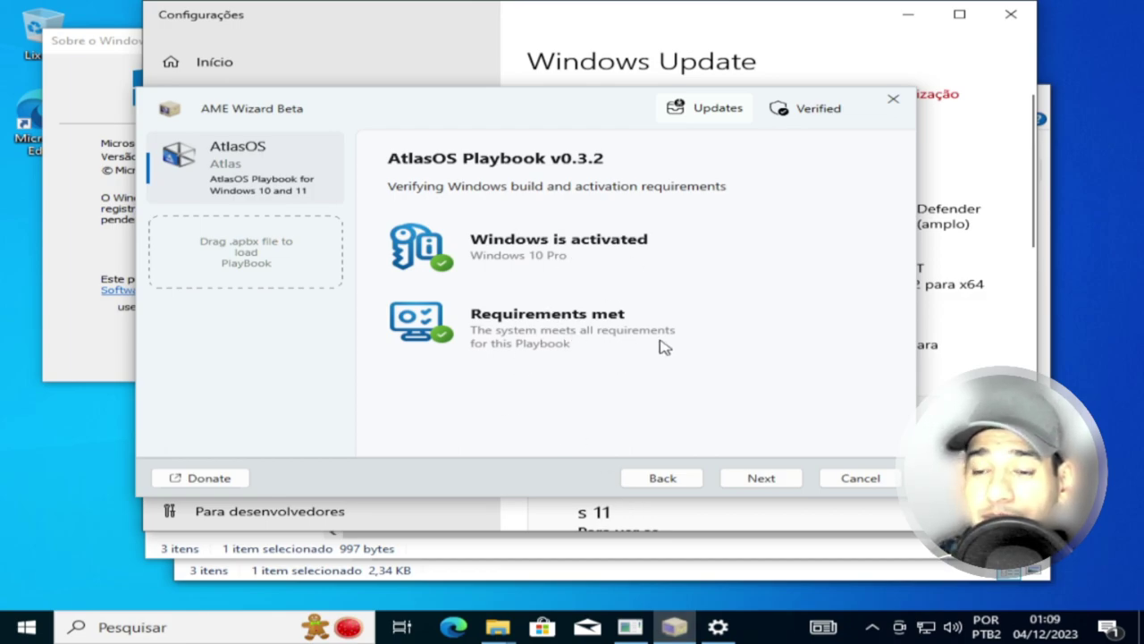
click(755, 480)
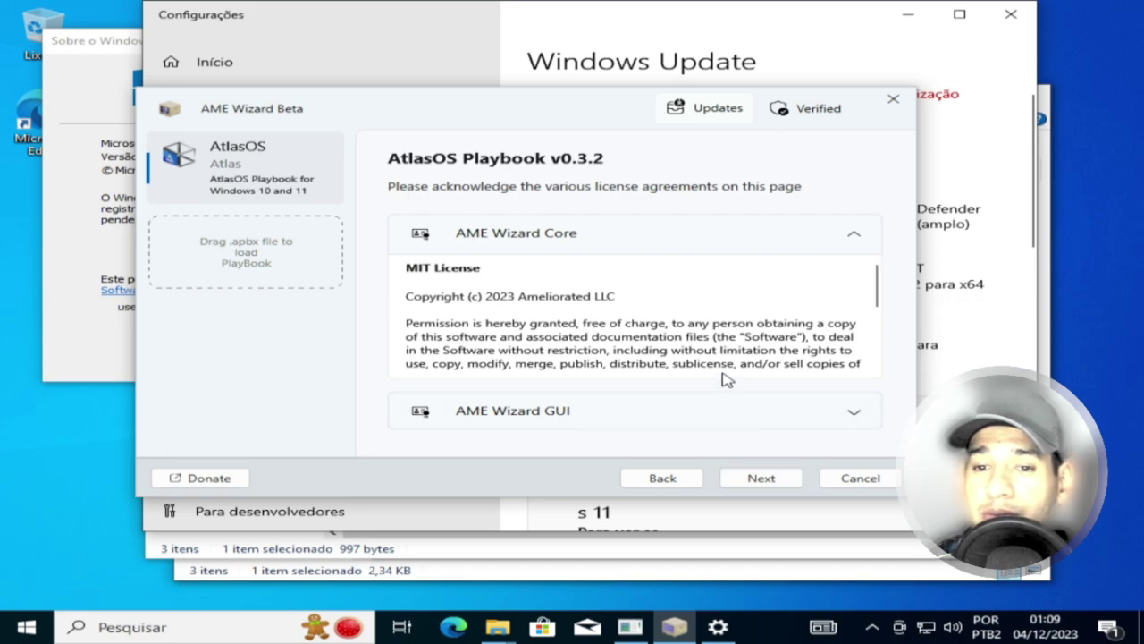
scroll(726, 380, down, 1)
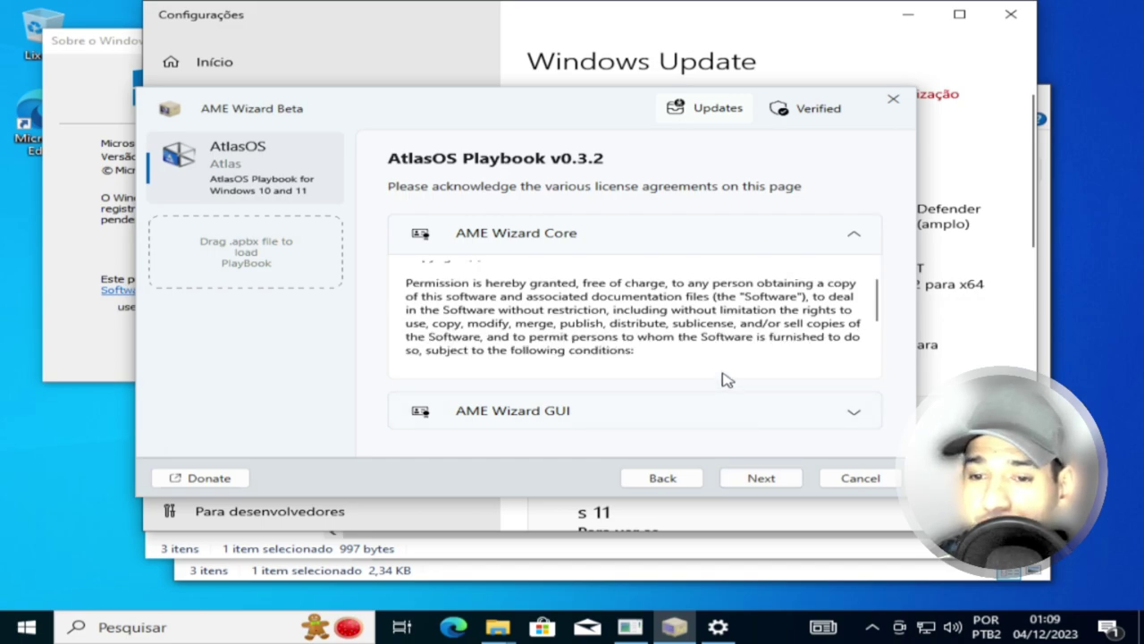
click(761, 480)
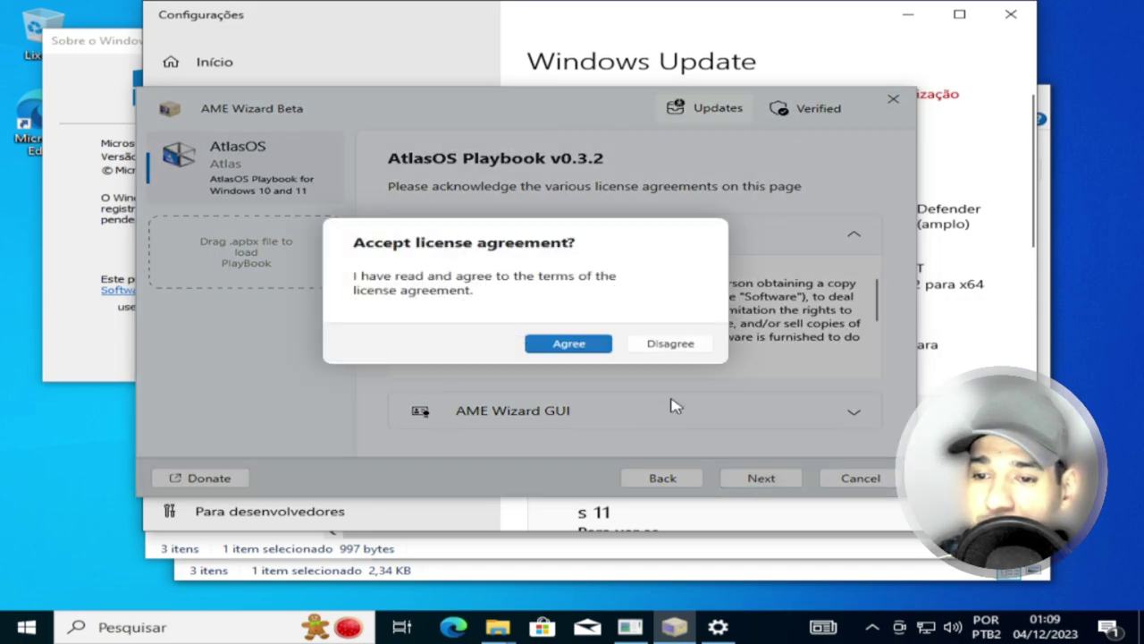
click(569, 346)
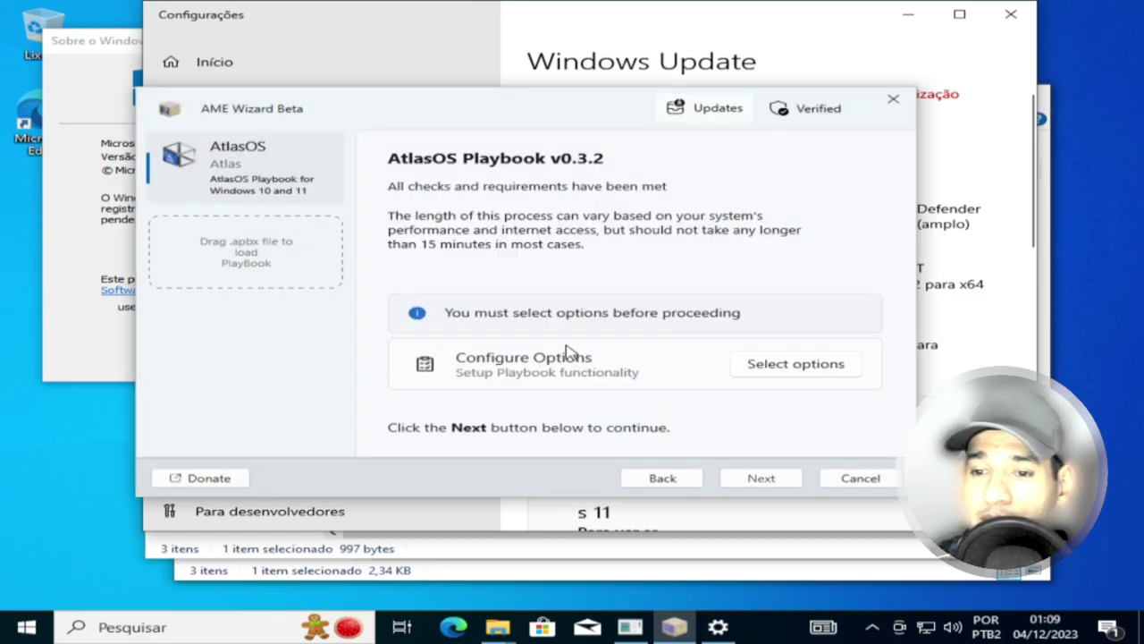
Step: Configure the playbook options to disable Defender, disable all mitigations, and disable core isolation
click(799, 366)
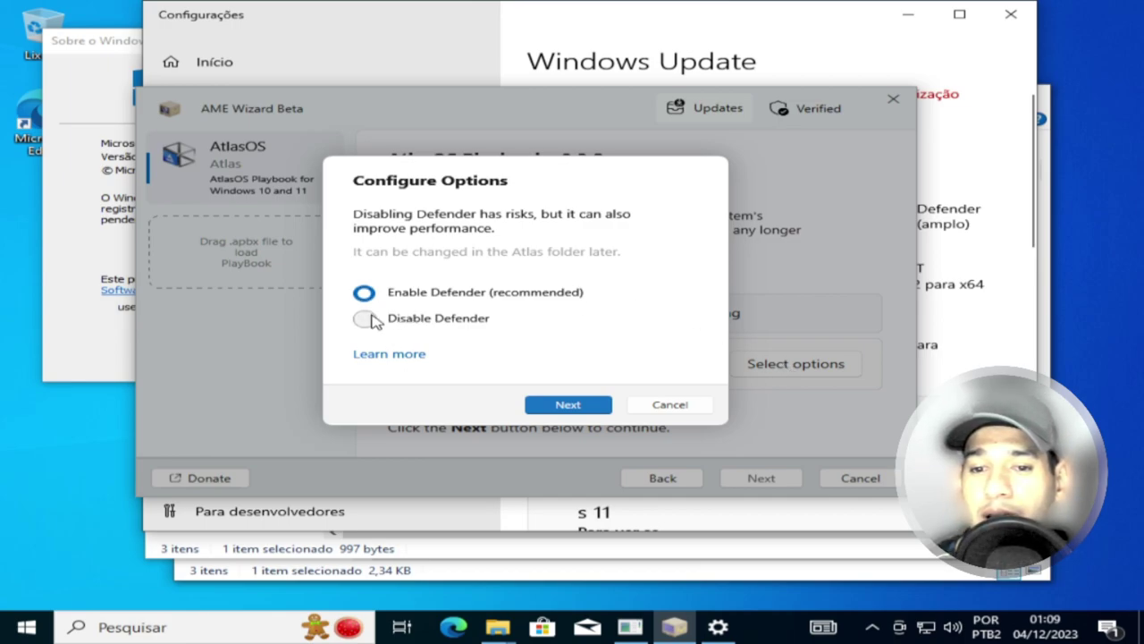
click(365, 319)
click(590, 405)
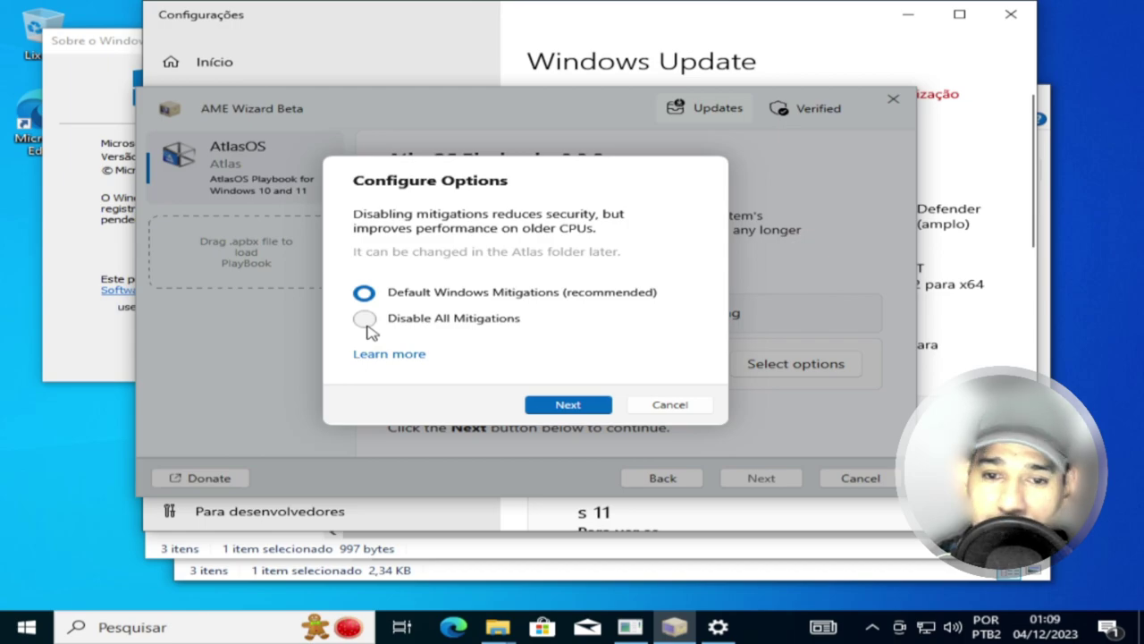
click(367, 324)
click(572, 407)
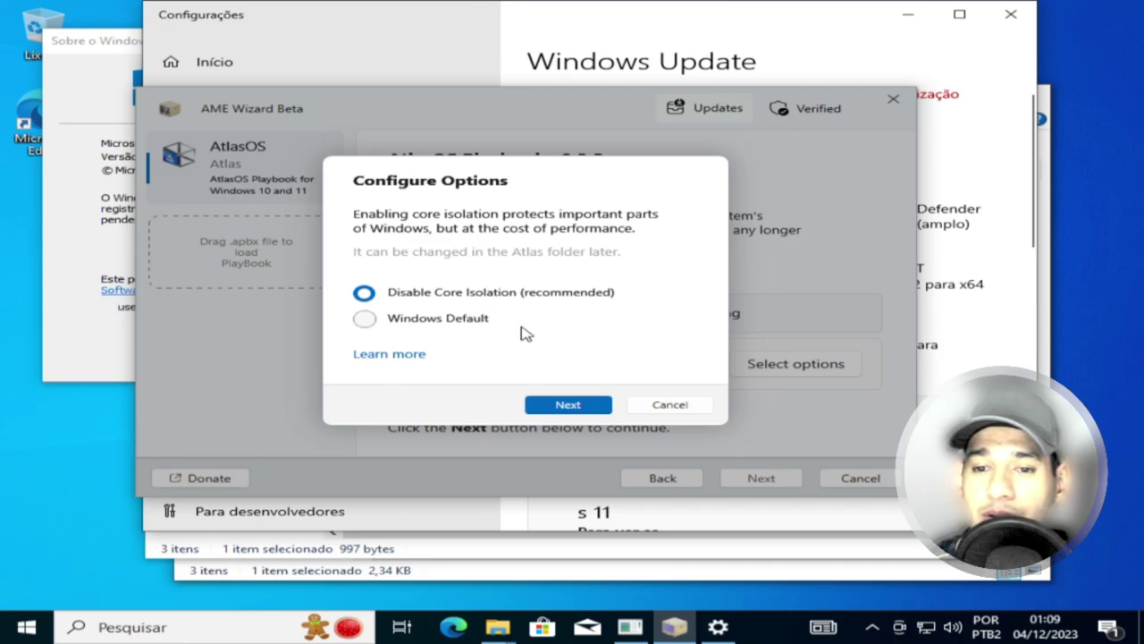
click(605, 405)
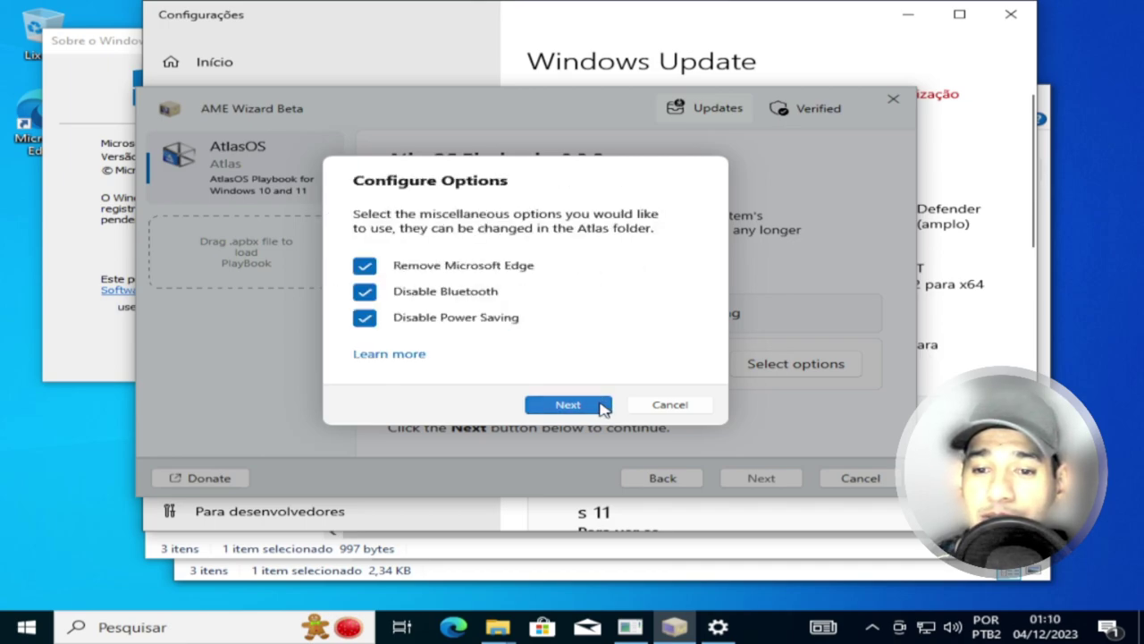
Step: Deselect Remove Microsoft Edge in the miscellaneous options, accept the configuration, and proceed with the AtlasOS installation
click(366, 272)
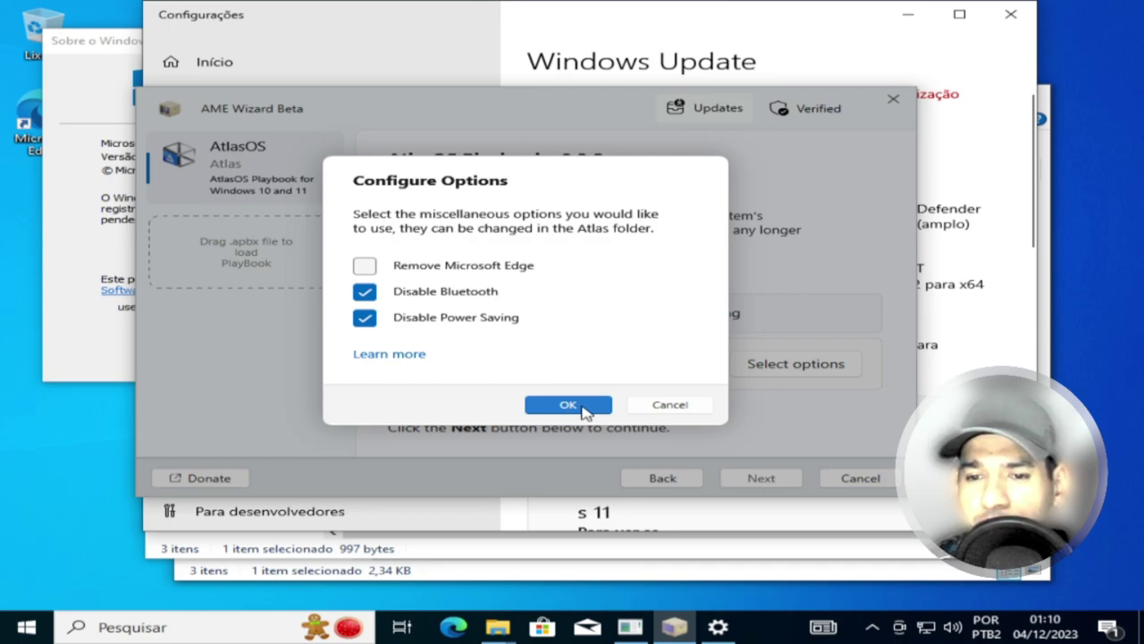
click(366, 295)
click(568, 405)
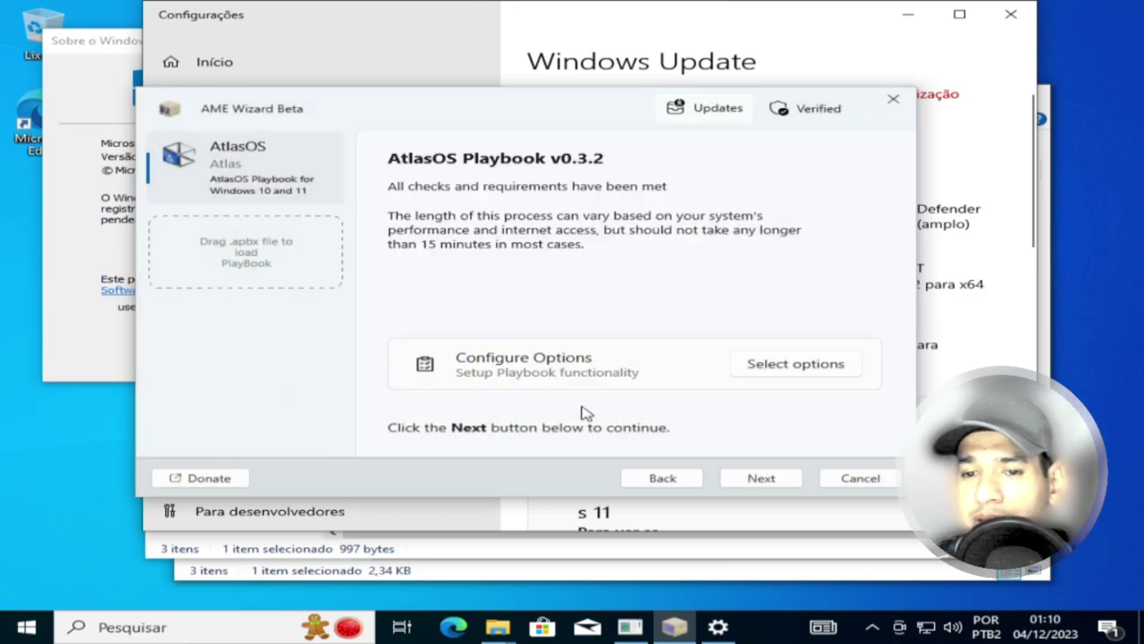
click(761, 477)
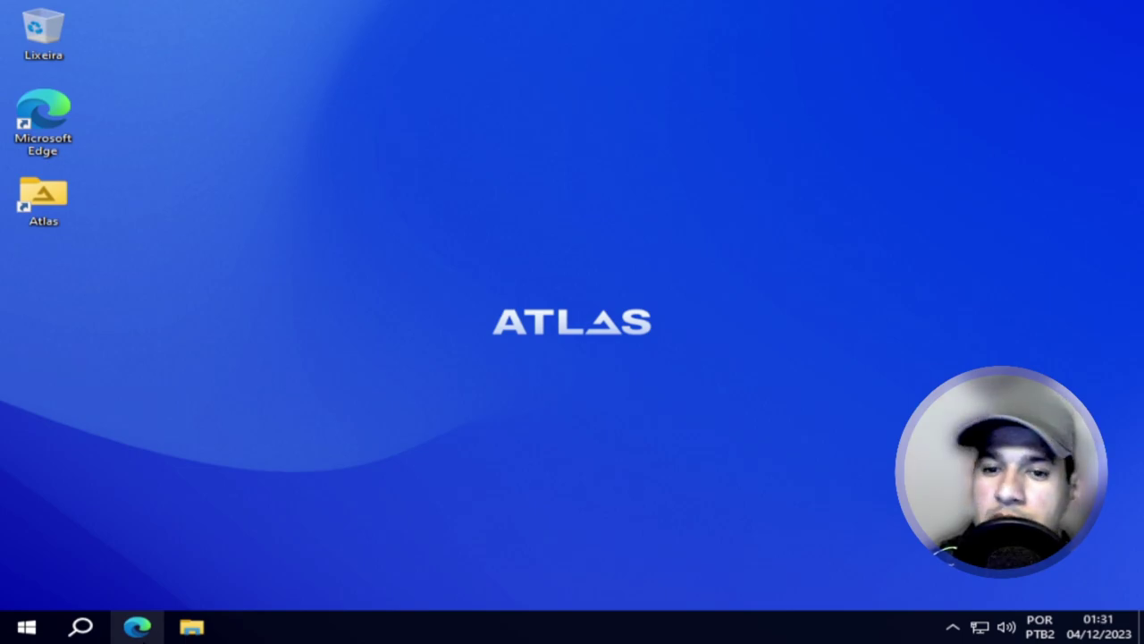
Step: Open the Atlas folder from the desktop, and launch Microsoft Edge to check it before minimizing it
double_click(47, 202)
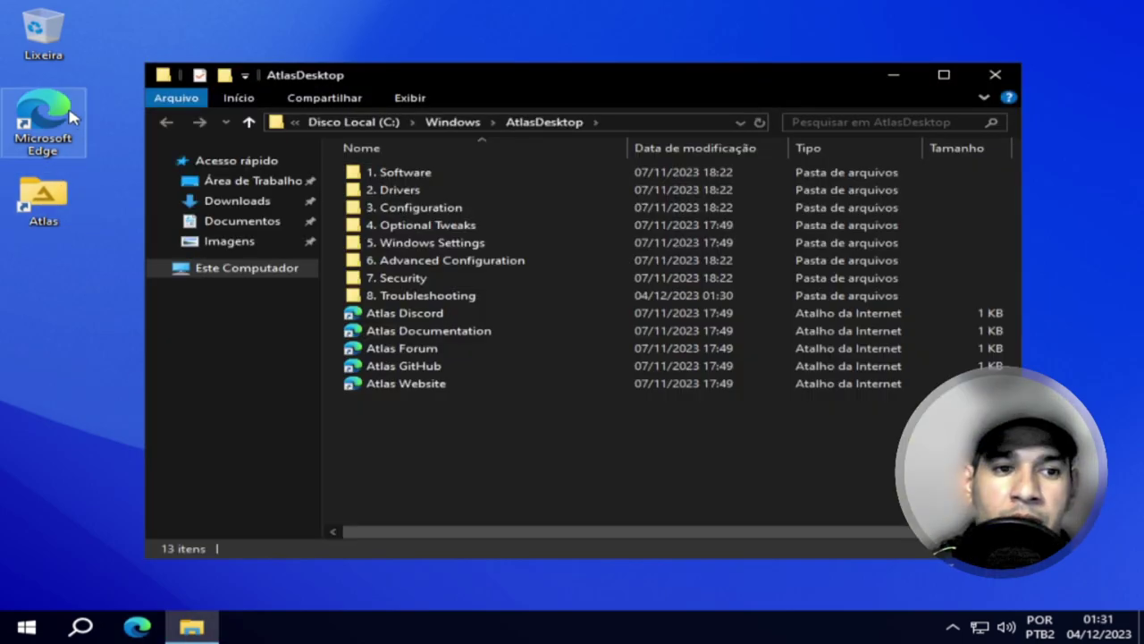
double_click(71, 116)
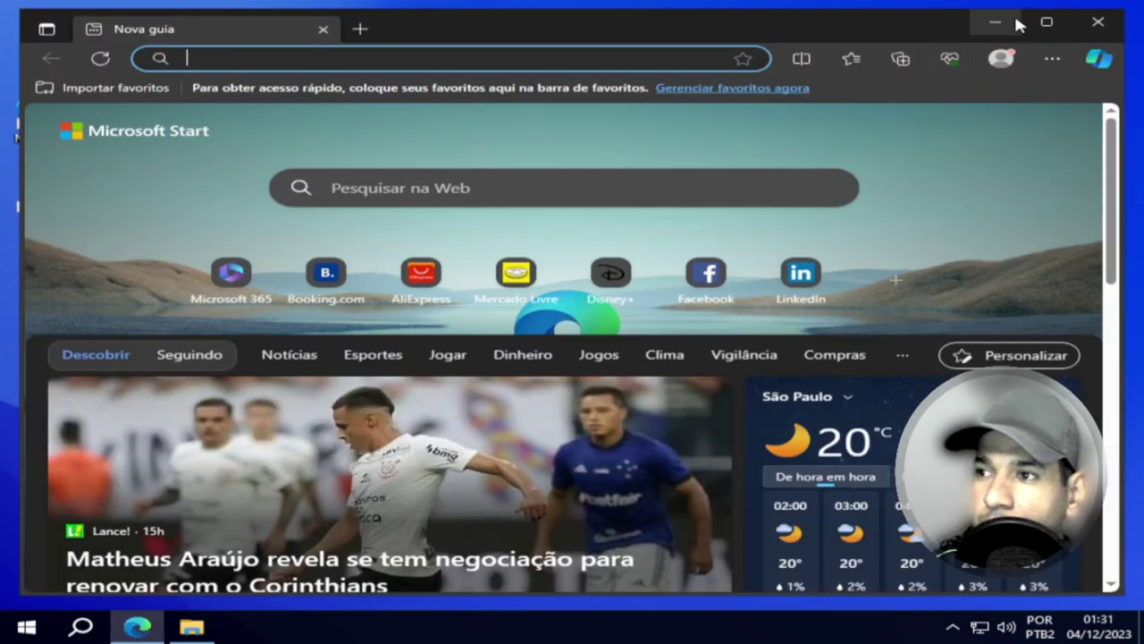
click(999, 22)
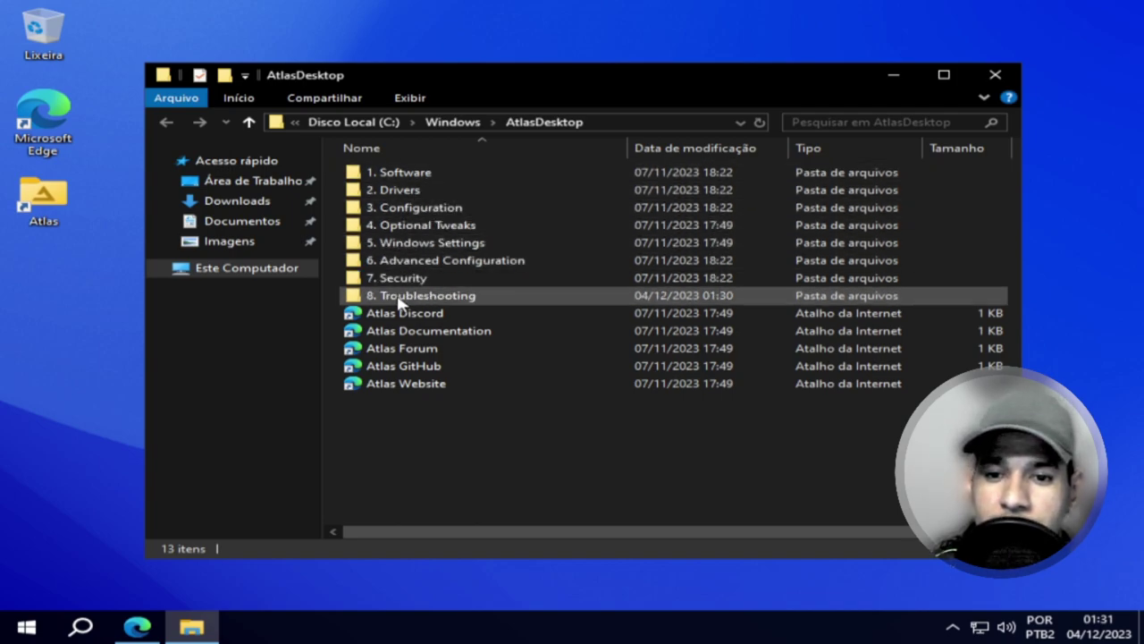
Step: Open the Send To Context Menu folder in 4. Optional Tweaks and copy the name of the Debloat Send To Context Menu script
double_click(409, 225)
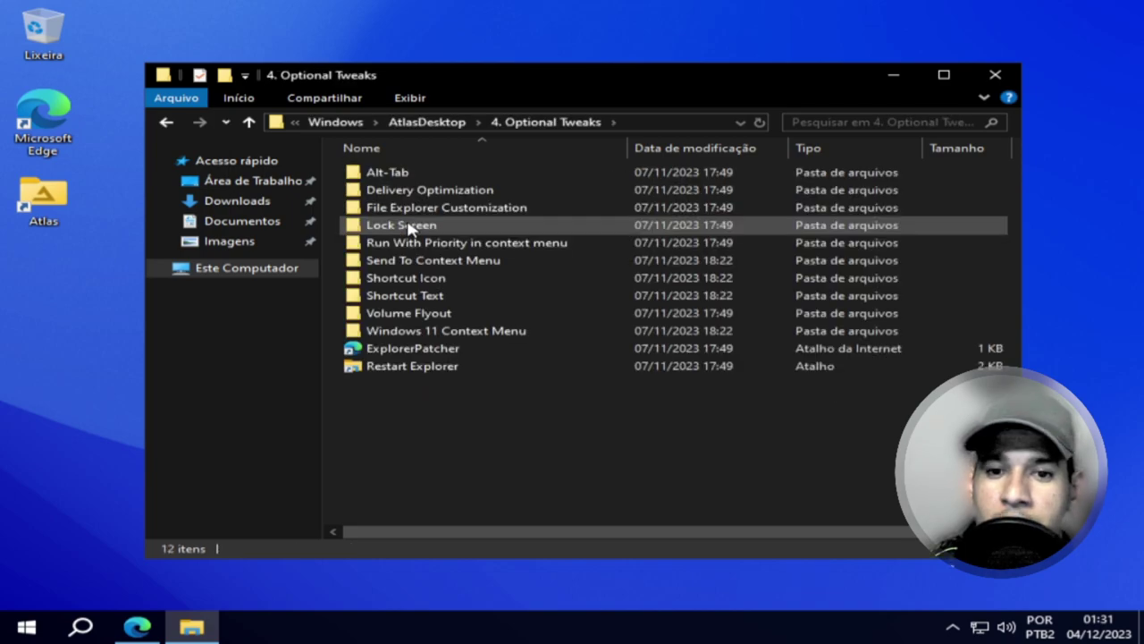
double_click(399, 260)
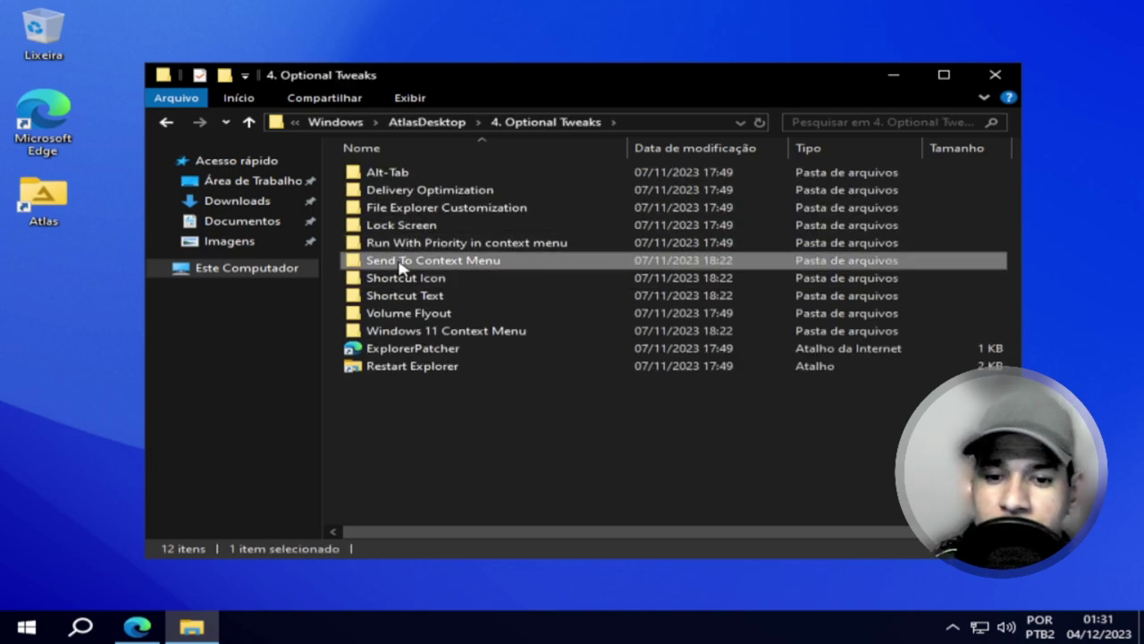
right_click(418, 179)
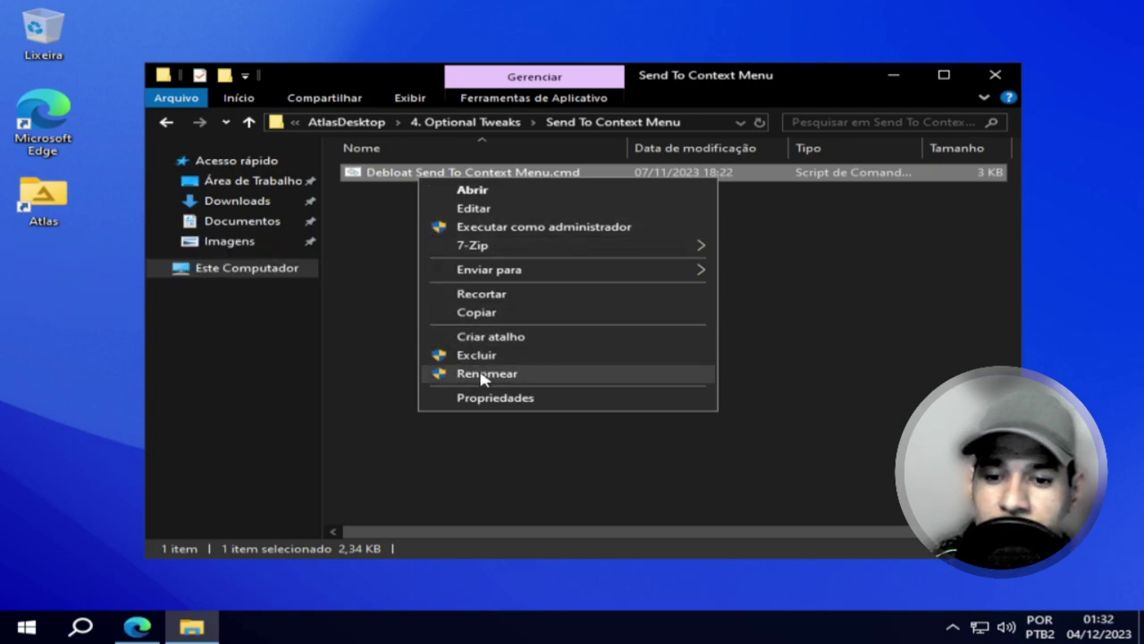
click(484, 373)
key(super+c)
right_click(448, 170)
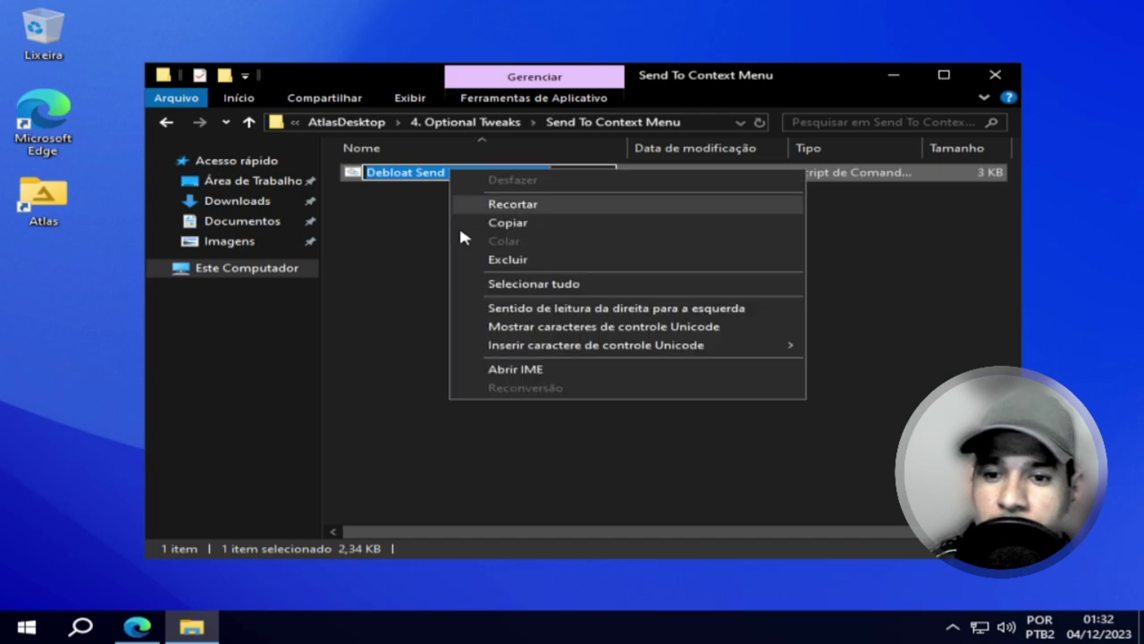
click(503, 227)
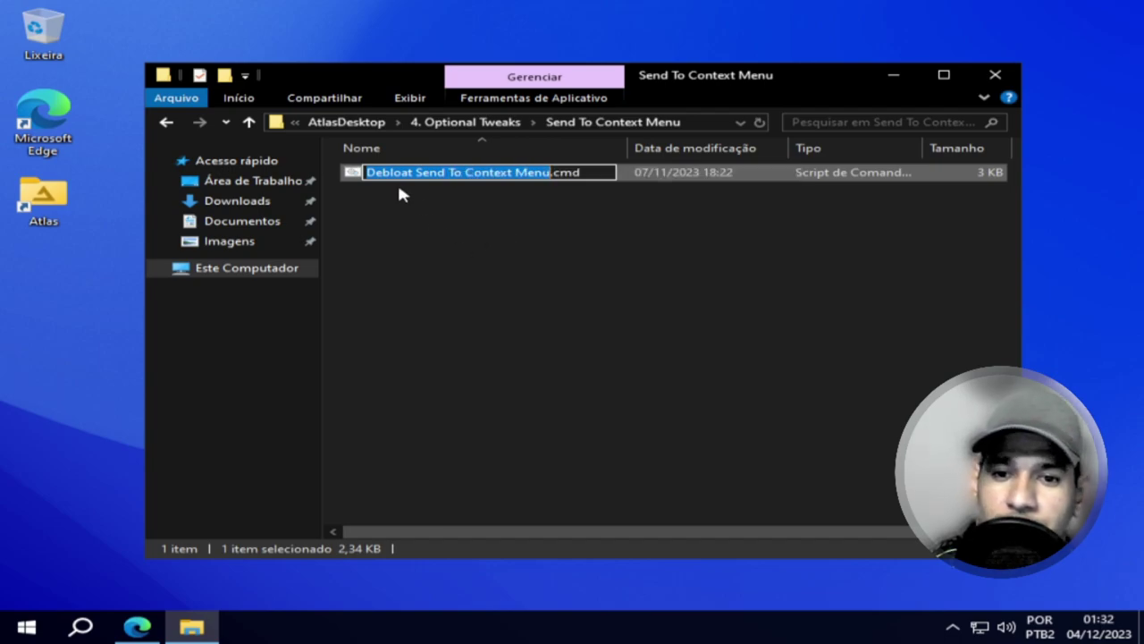
Step: Search for "traducao" in Microsoft Edge and translate the copied script name from English to Brazilian Portuguese
click(134, 626)
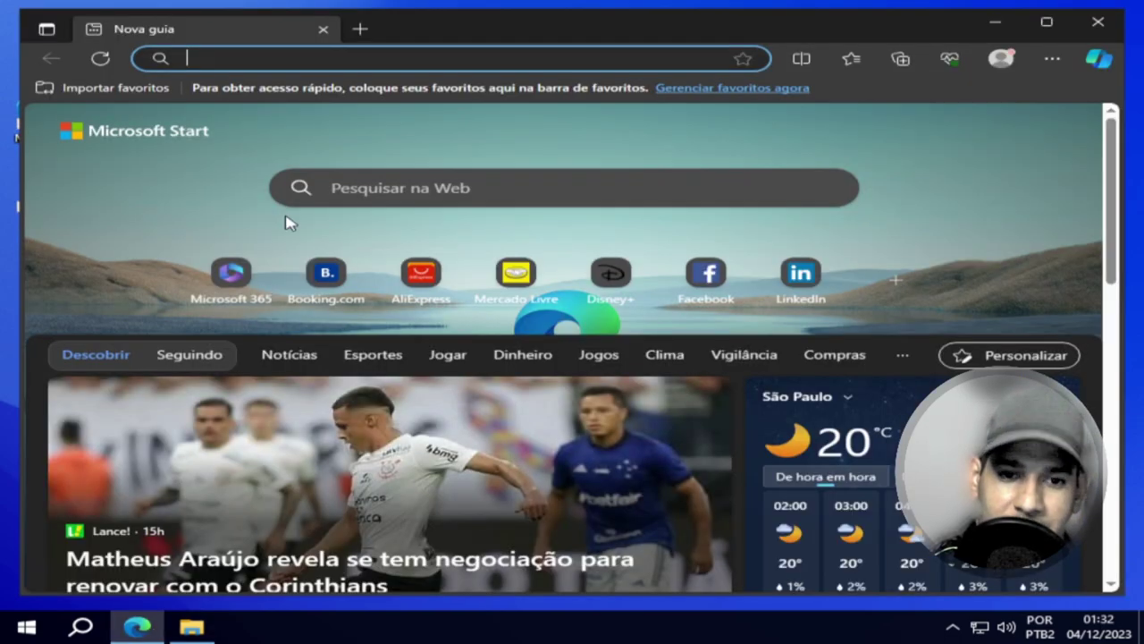
text(t)
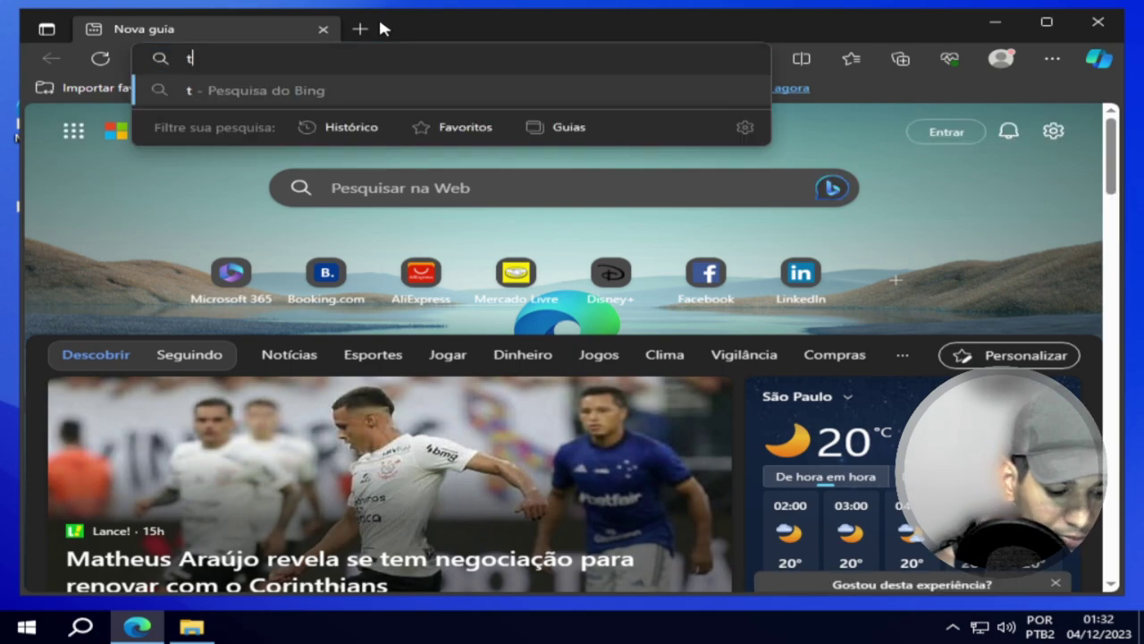
text(raducaoi)
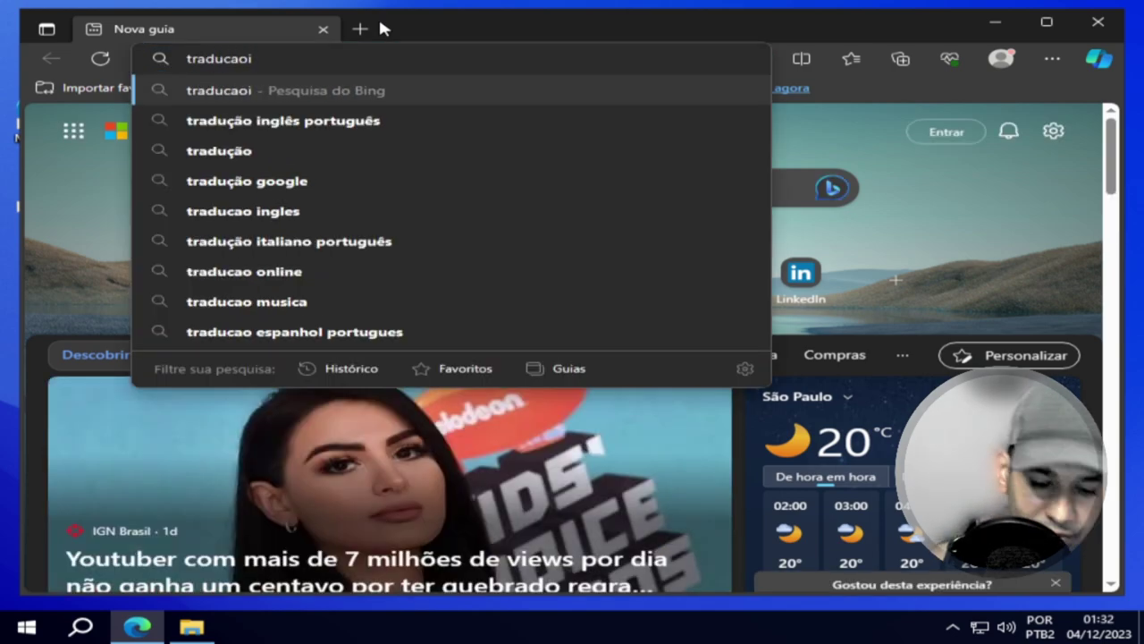
key(BackSpace)
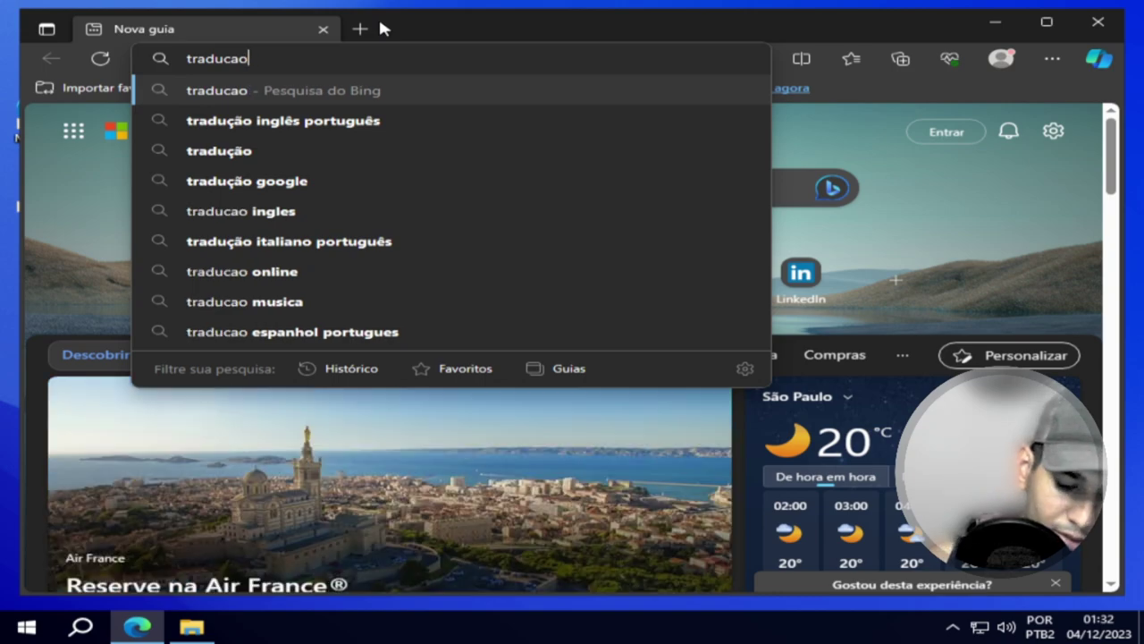
key(Return)
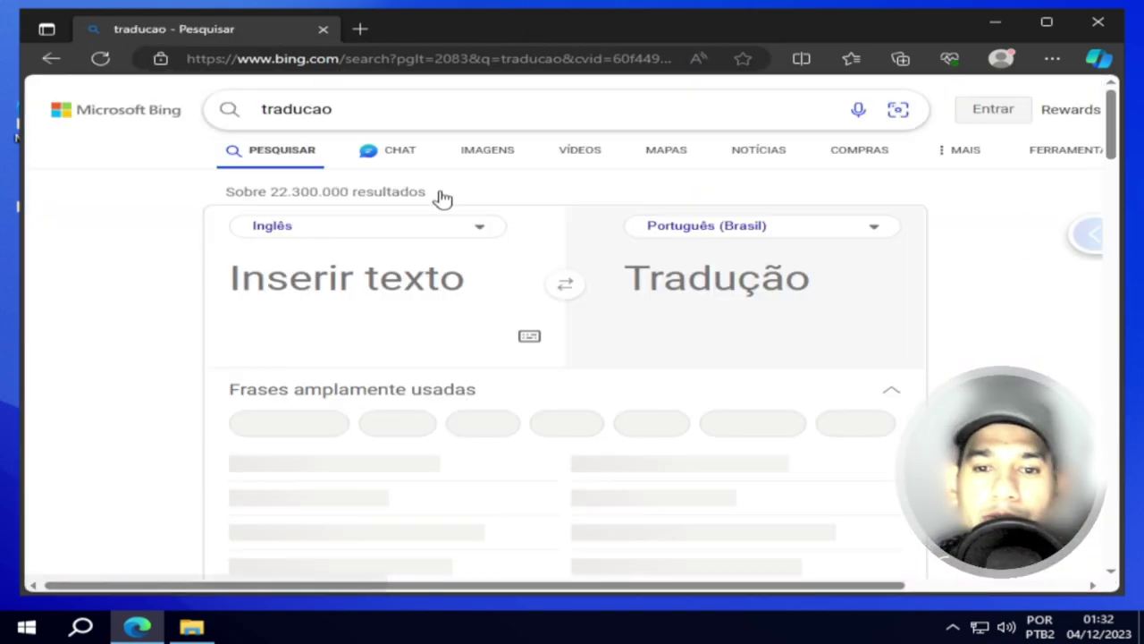
right_click(394, 279)
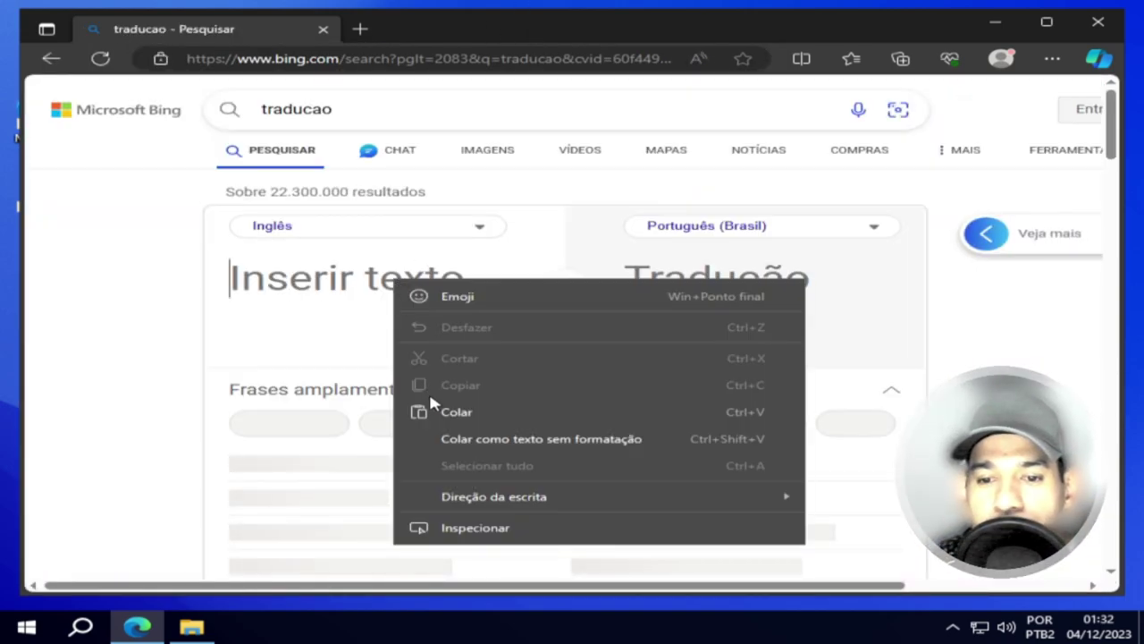
click(450, 411)
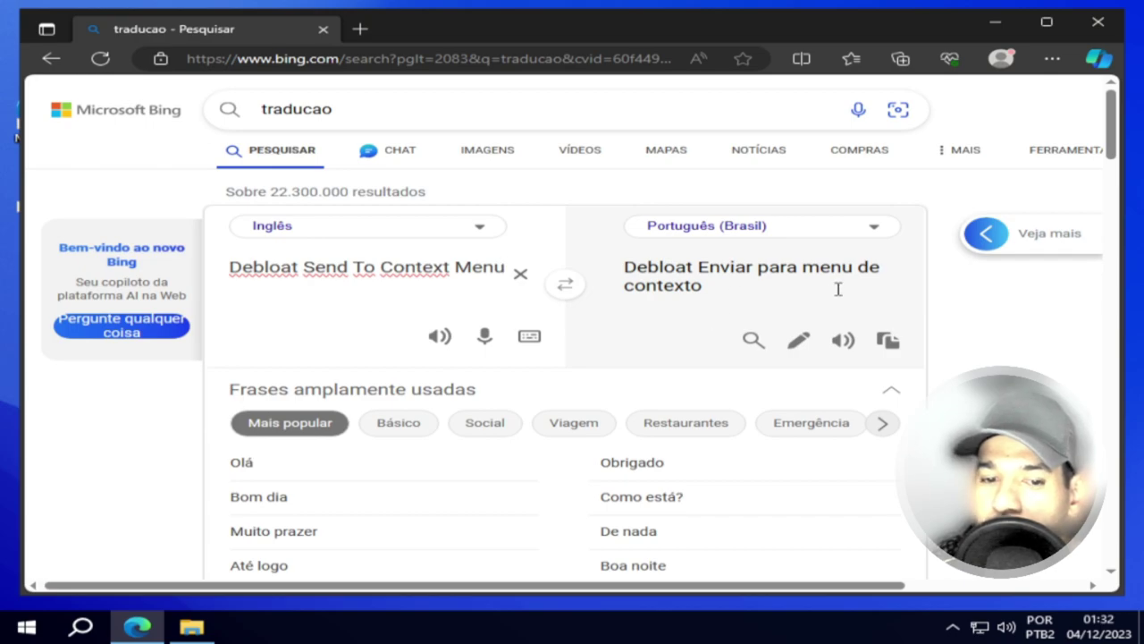
click(996, 20)
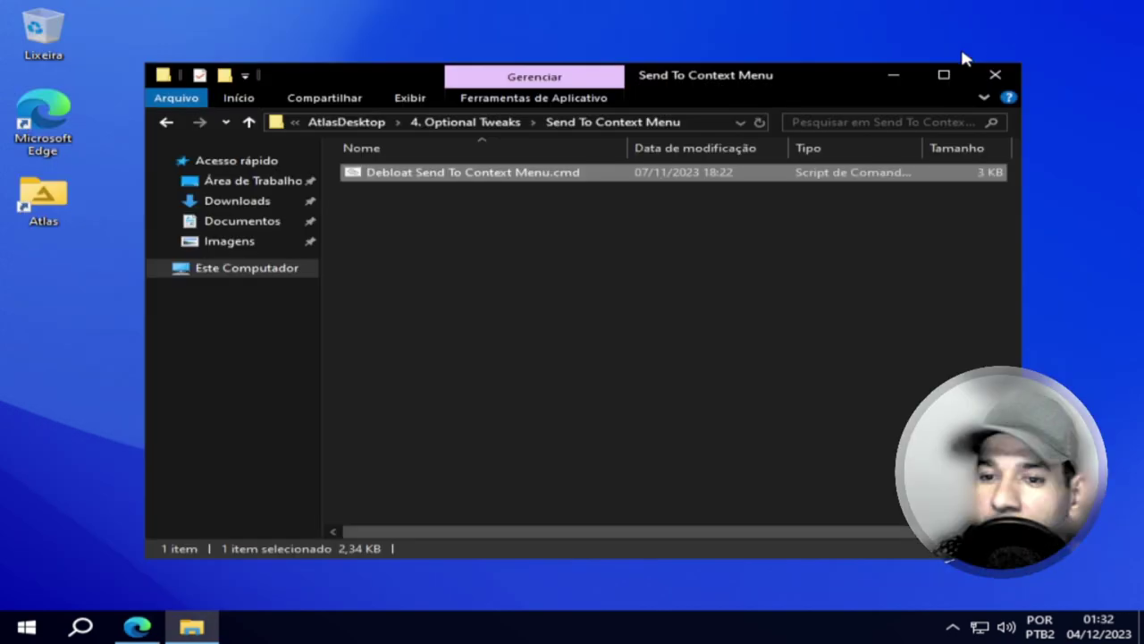
Step: Go back to Optional Tweaks, open the Windows 11 Context Menu folder, and copy the name of New Context Menu.reg
click(167, 120)
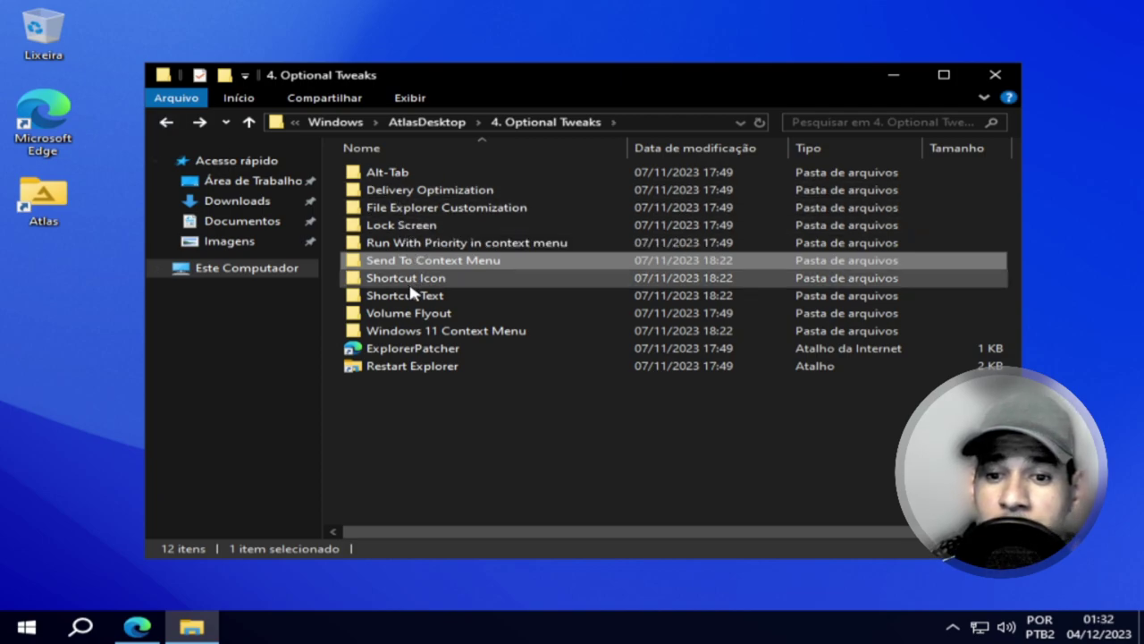
double_click(431, 331)
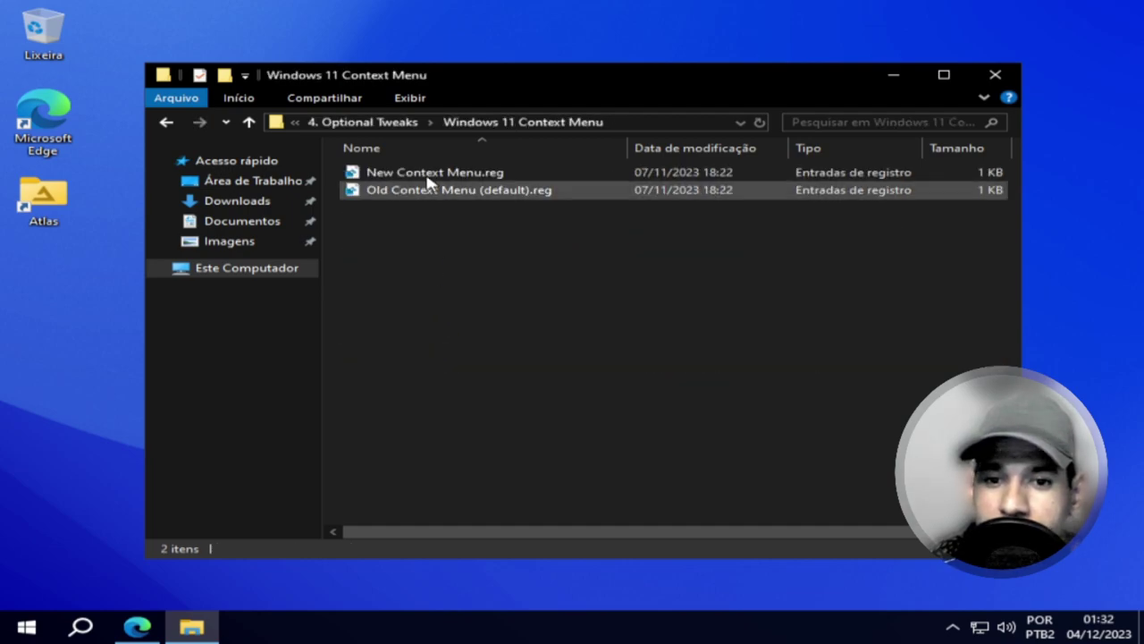
right_click(424, 175)
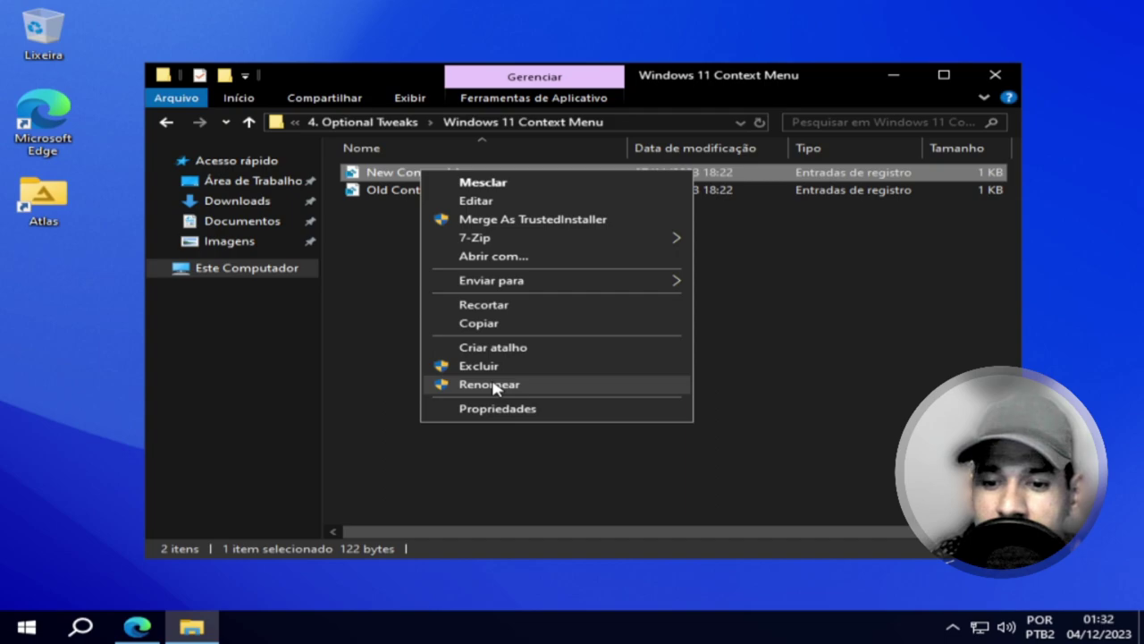
click(494, 386)
key(super+c)
right_click(467, 171)
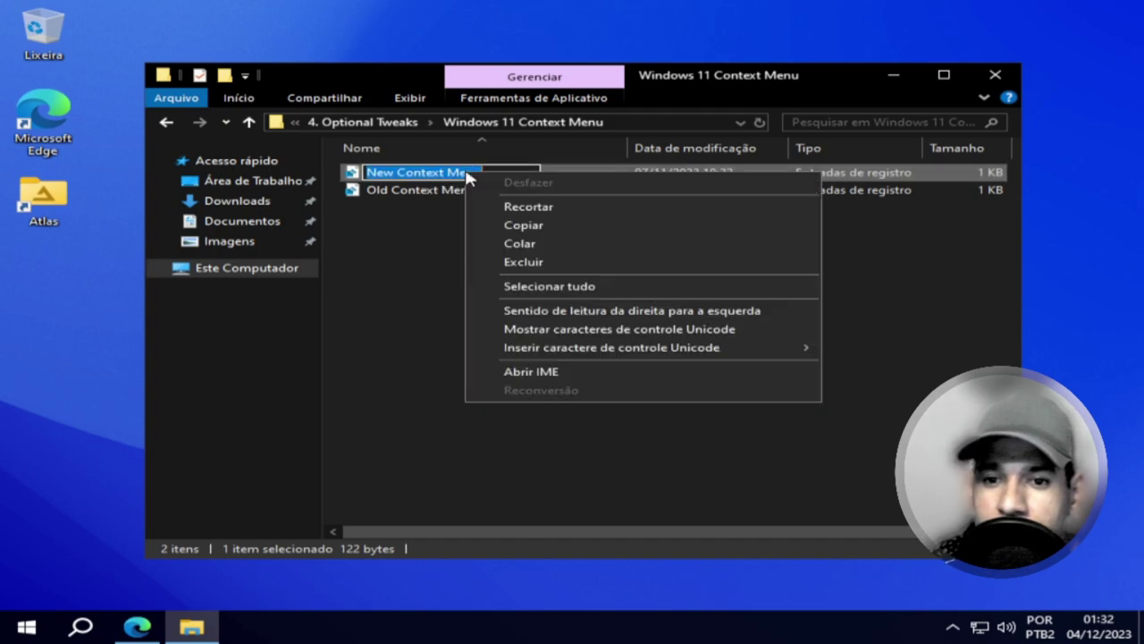
click(528, 225)
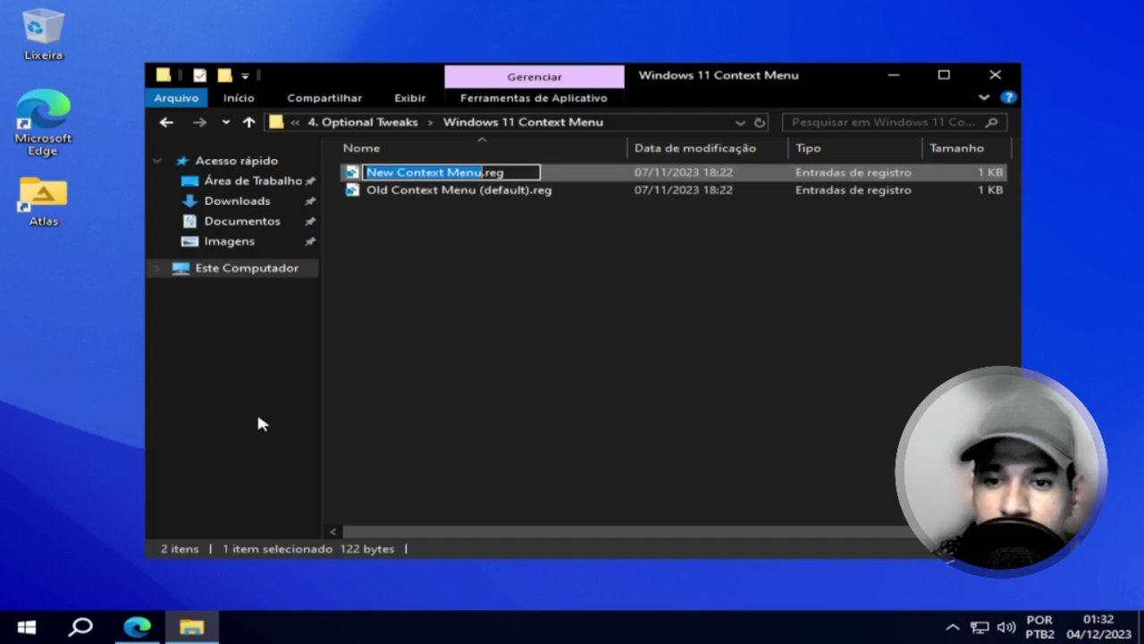
Step: Replace the text in the Bing translator in Edge with the copied New Context Menu name, and read its Portuguese translation
click(157, 624)
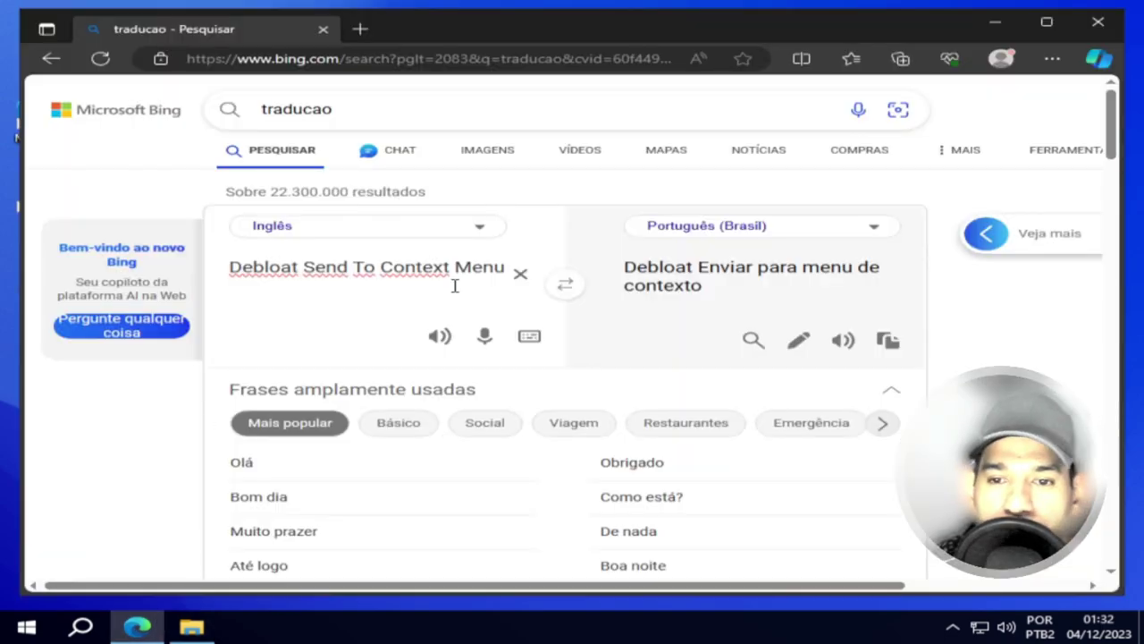
click(520, 275)
right_click(393, 265)
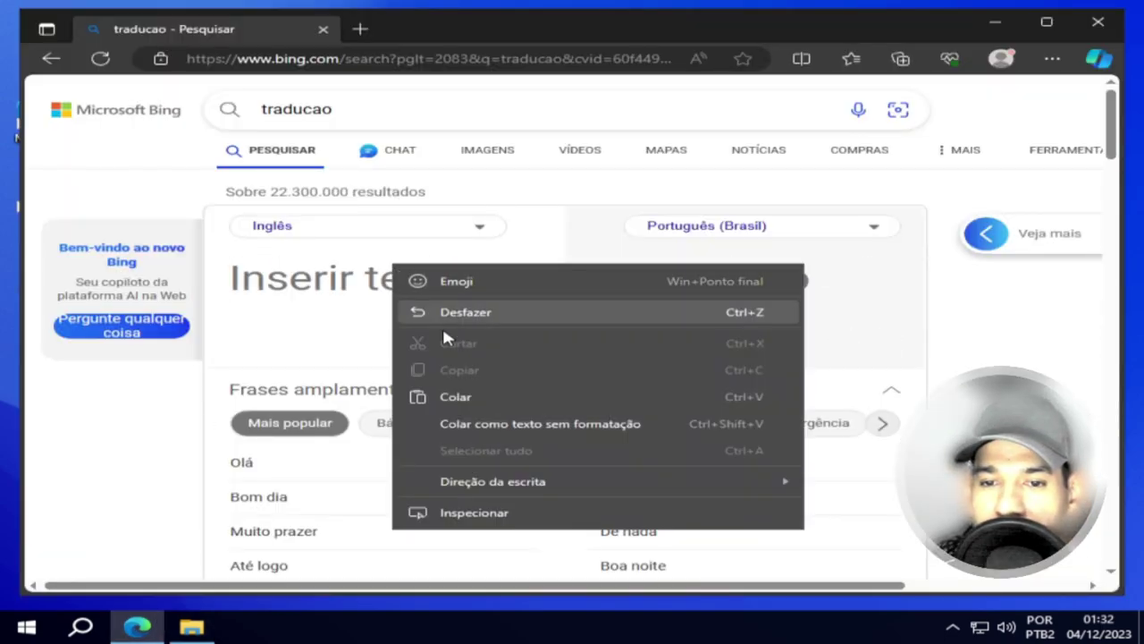
click(471, 392)
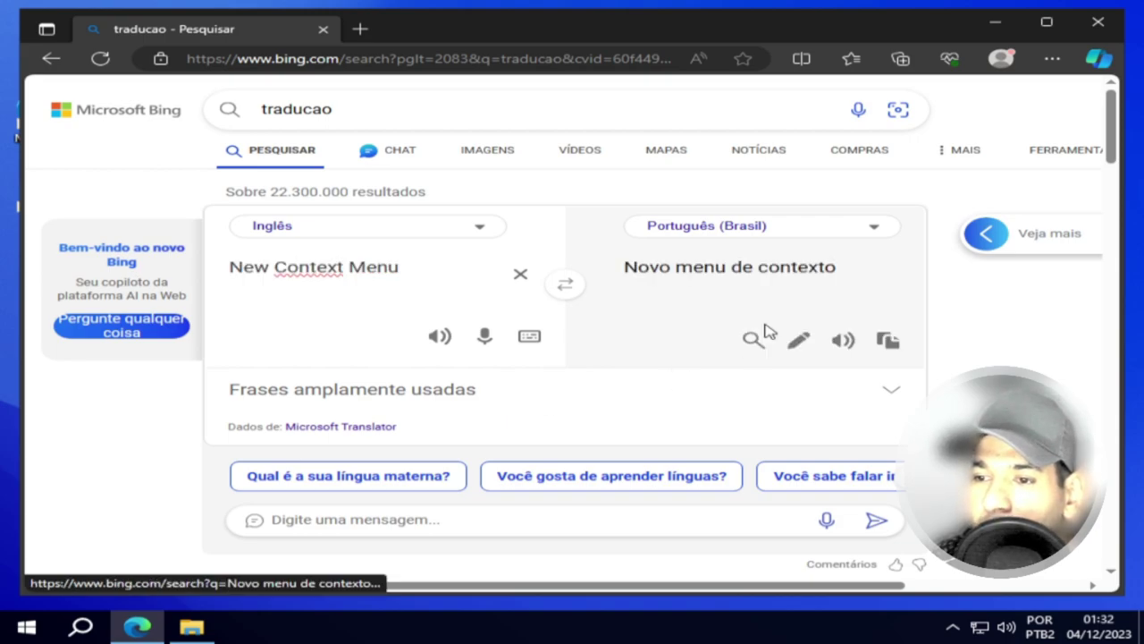
click(993, 25)
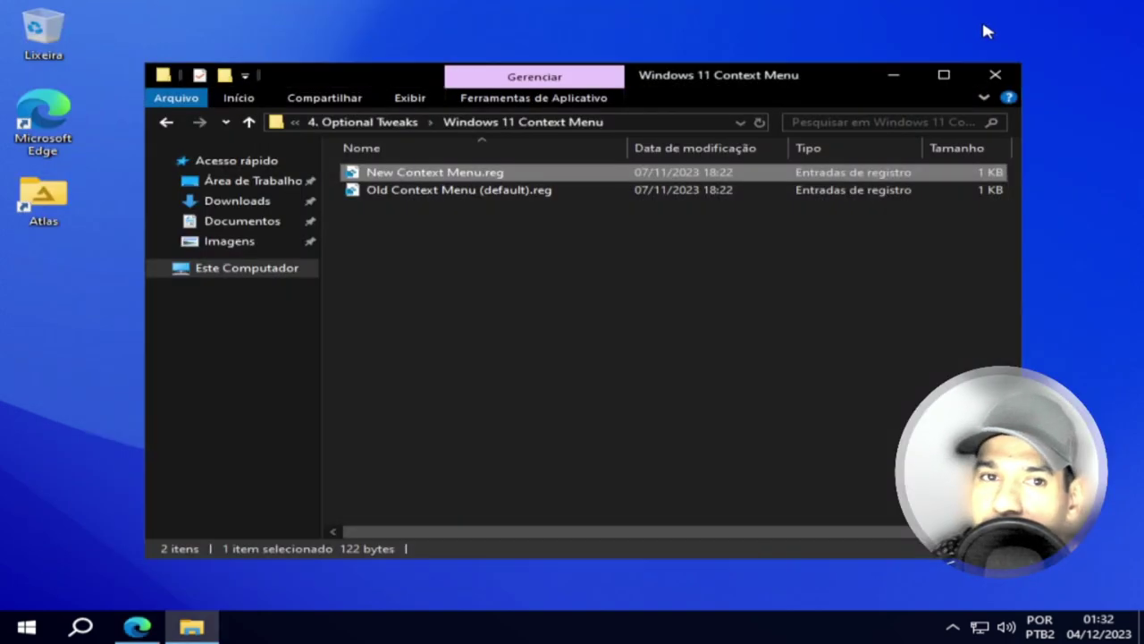
Step: Look at the tweaks in the Run With Priority in context menu folder, and open the desktop's personalization settings
click(166, 123)
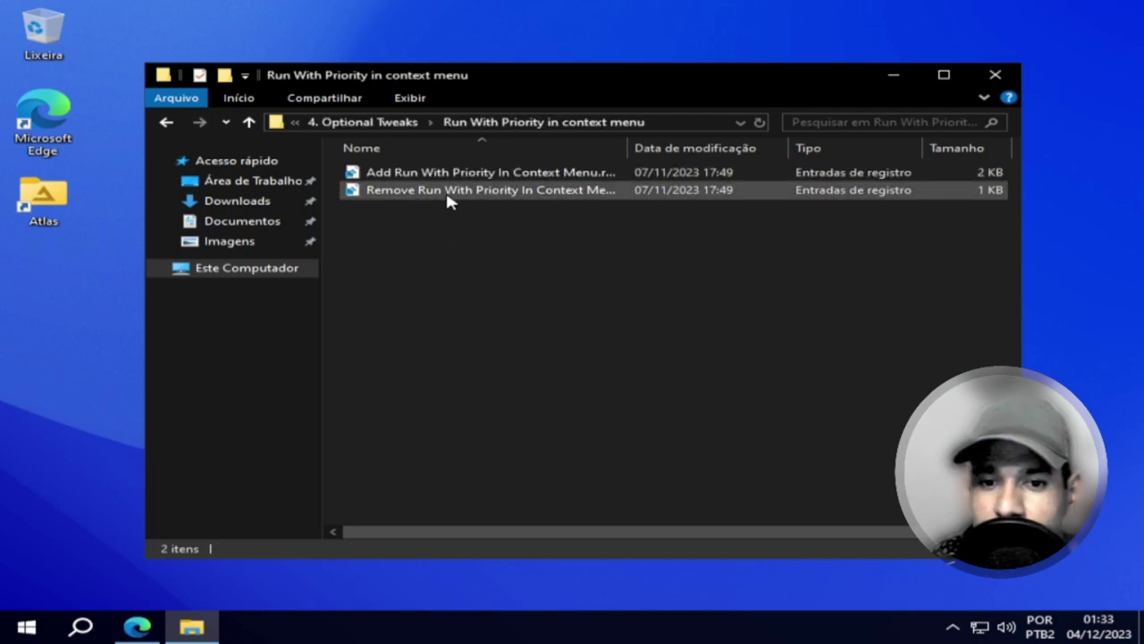
click(911, 73)
right_click(398, 163)
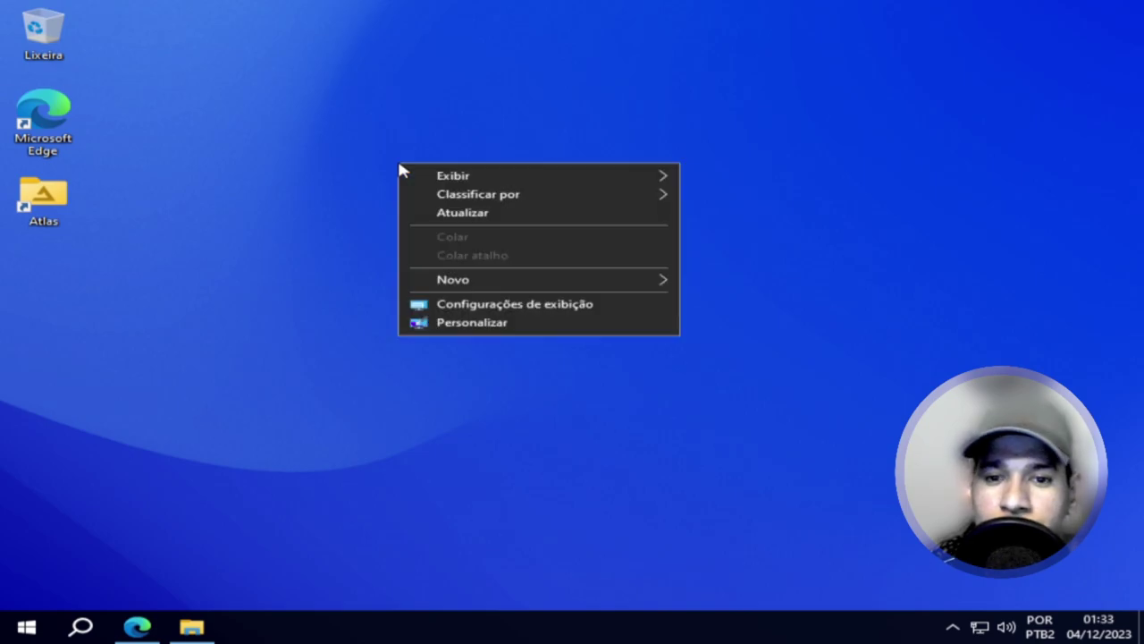
click(469, 322)
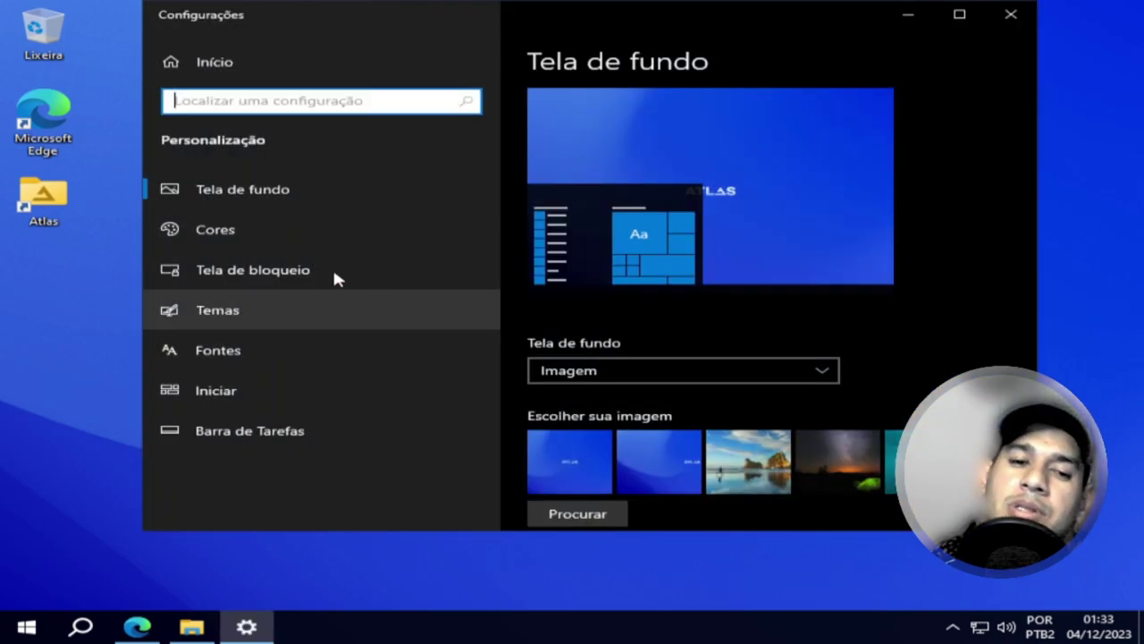
Step: Browse the available themes in the personalization settings and apply the Atlas Light theme
click(233, 317)
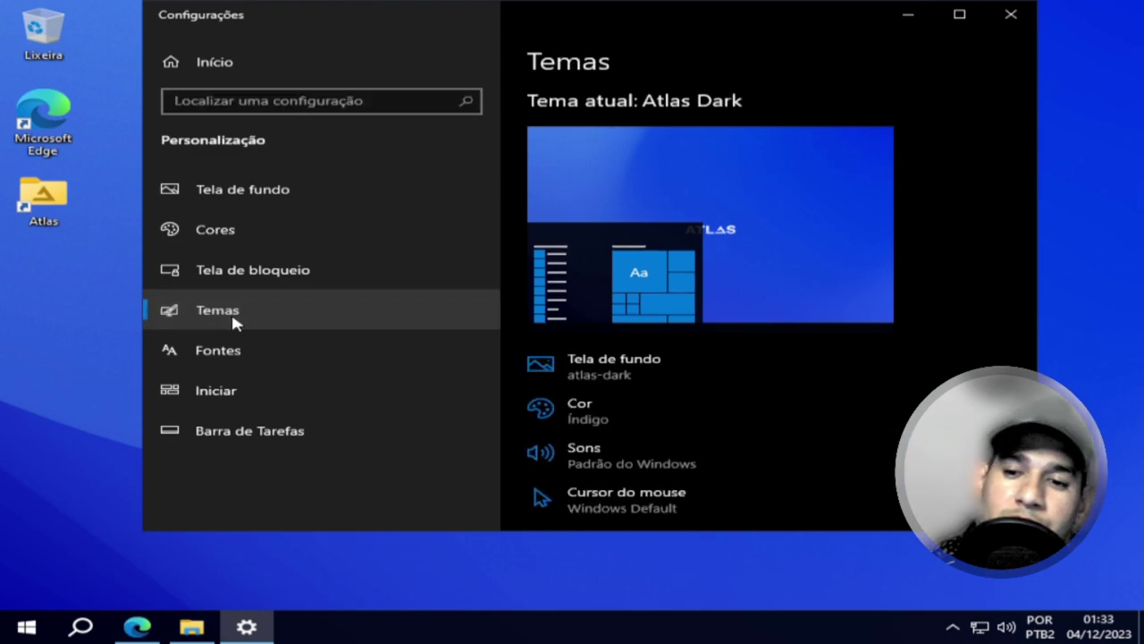
scroll(864, 328, down, 5)
scroll(866, 338, down, 5)
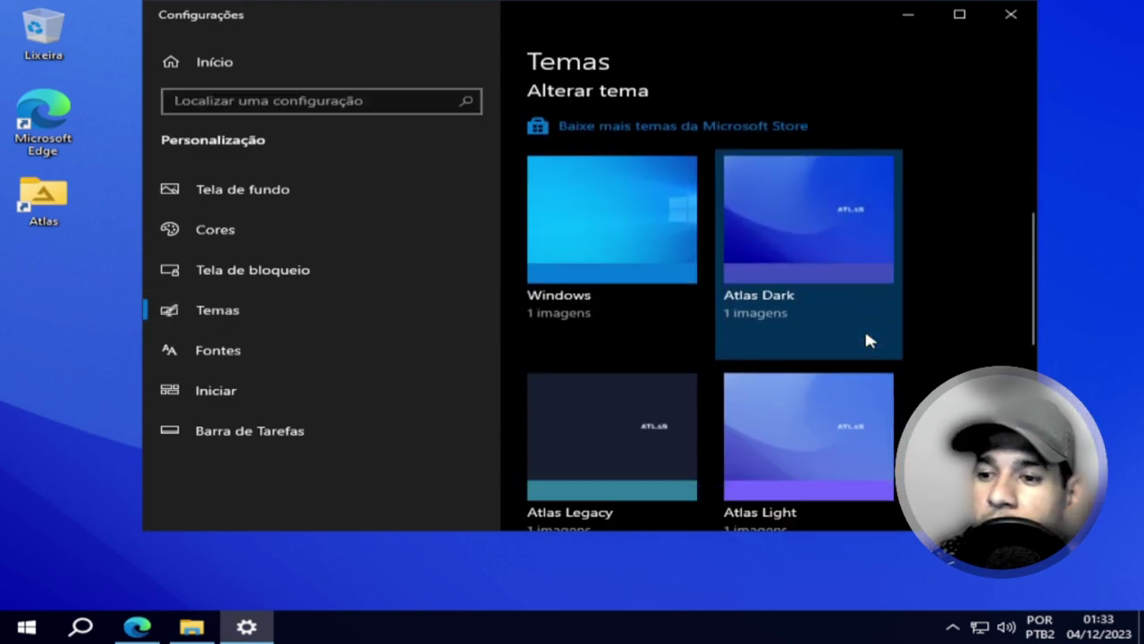
scroll(866, 338, down, 3)
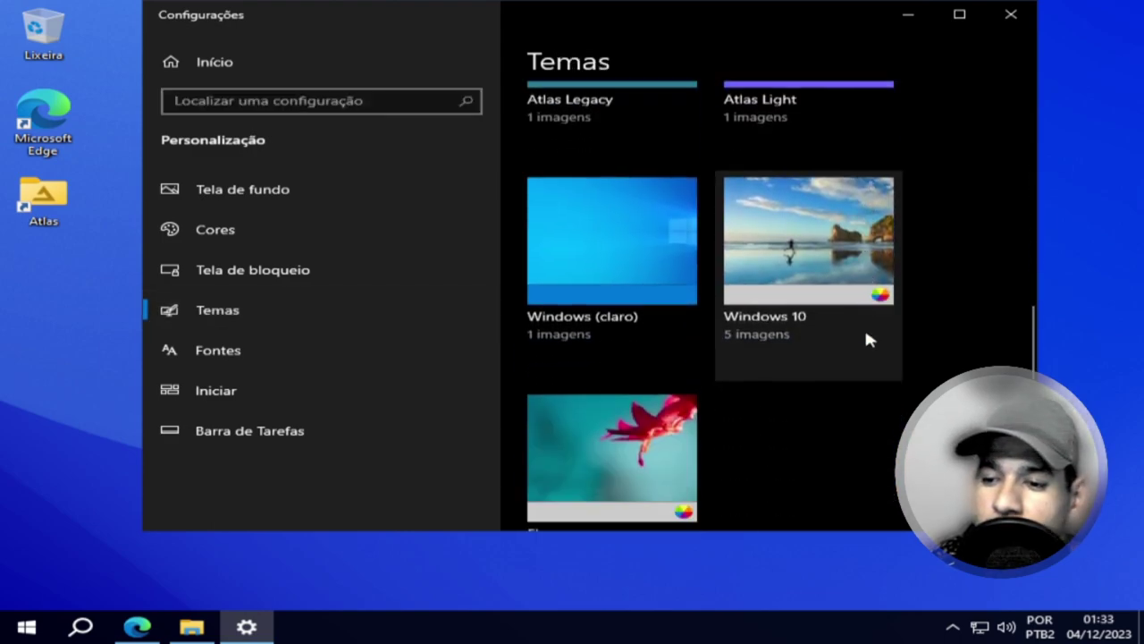
scroll(864, 326, up, 5)
scroll(866, 333, up, 3)
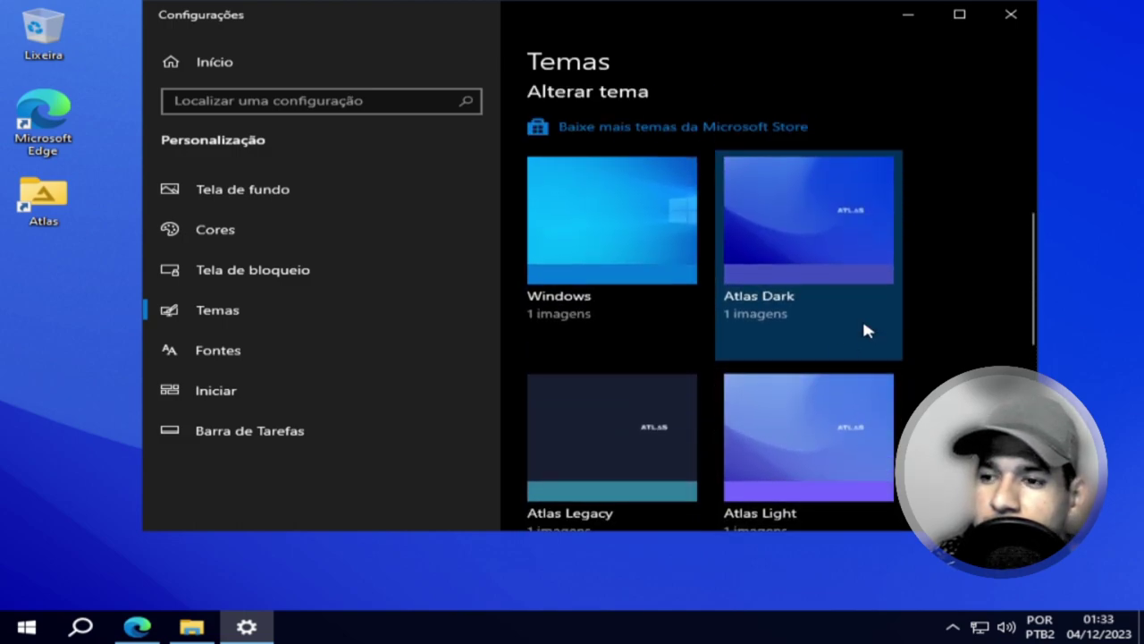
scroll(854, 338, down, 1)
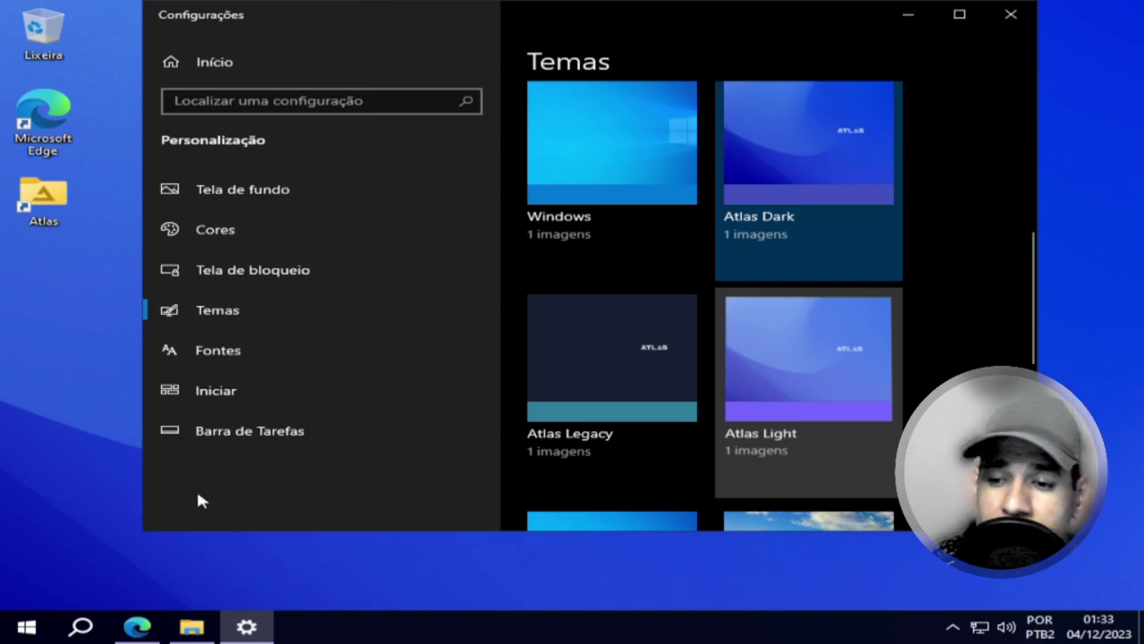
Step: Return to Optional Tweaks in File Explorer and look at the contents of the Lock Screen and Send To Context Menu folders
click(190, 628)
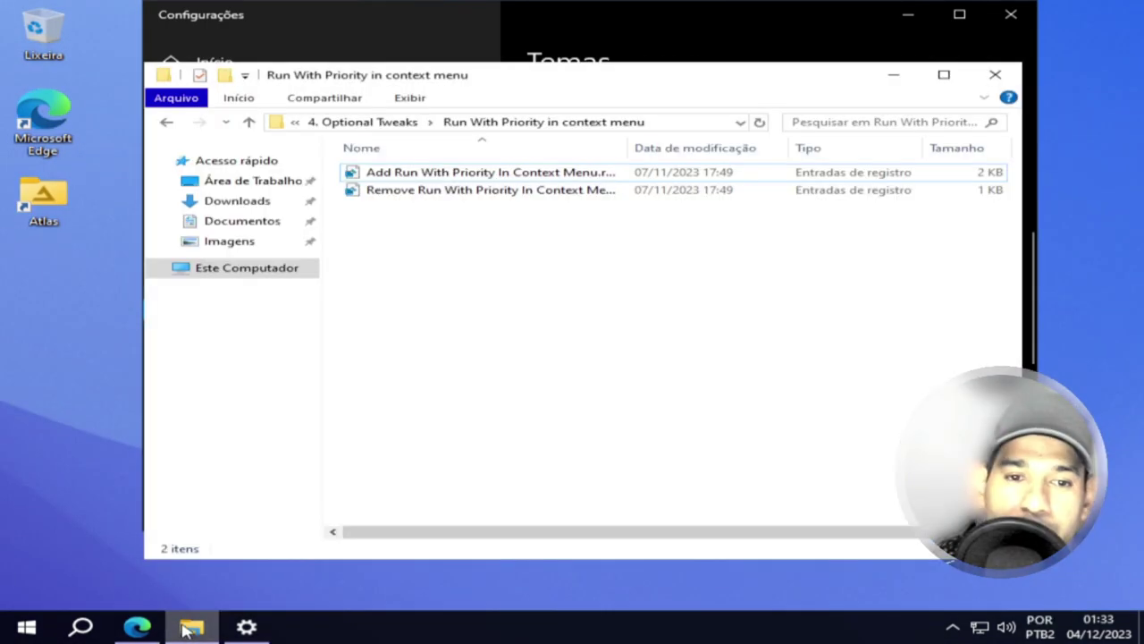
click(166, 127)
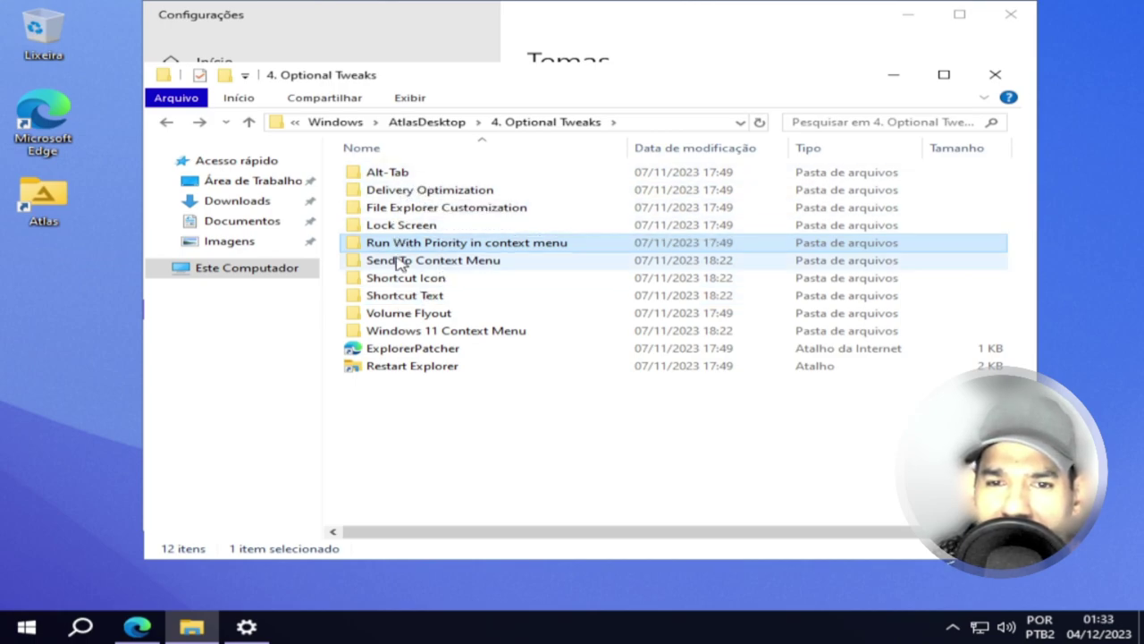
double_click(403, 224)
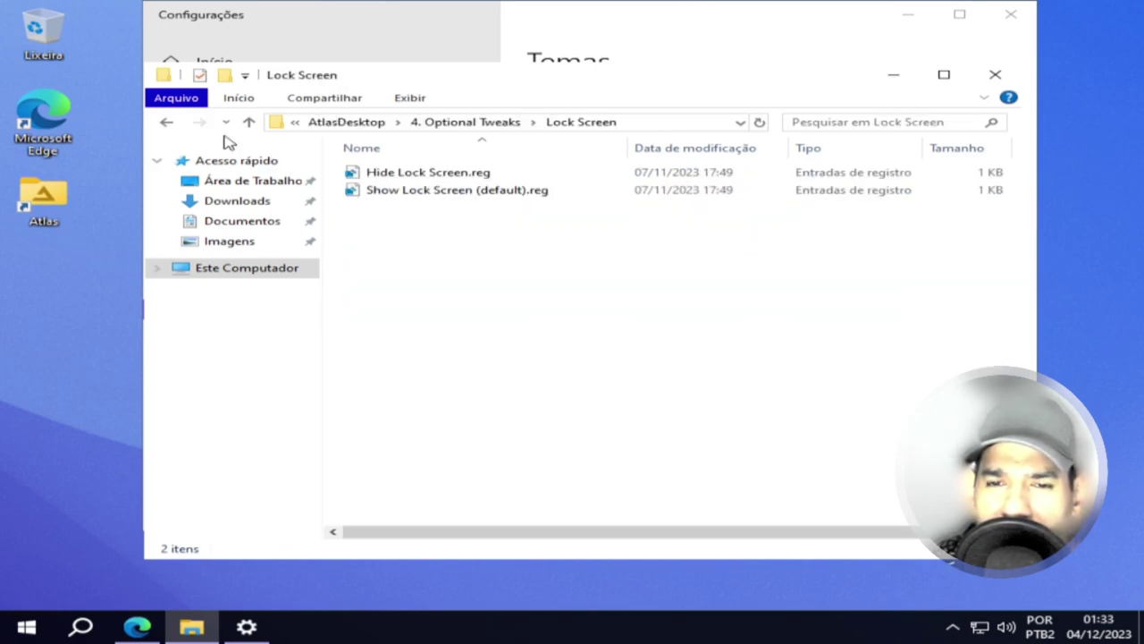
click(166, 122)
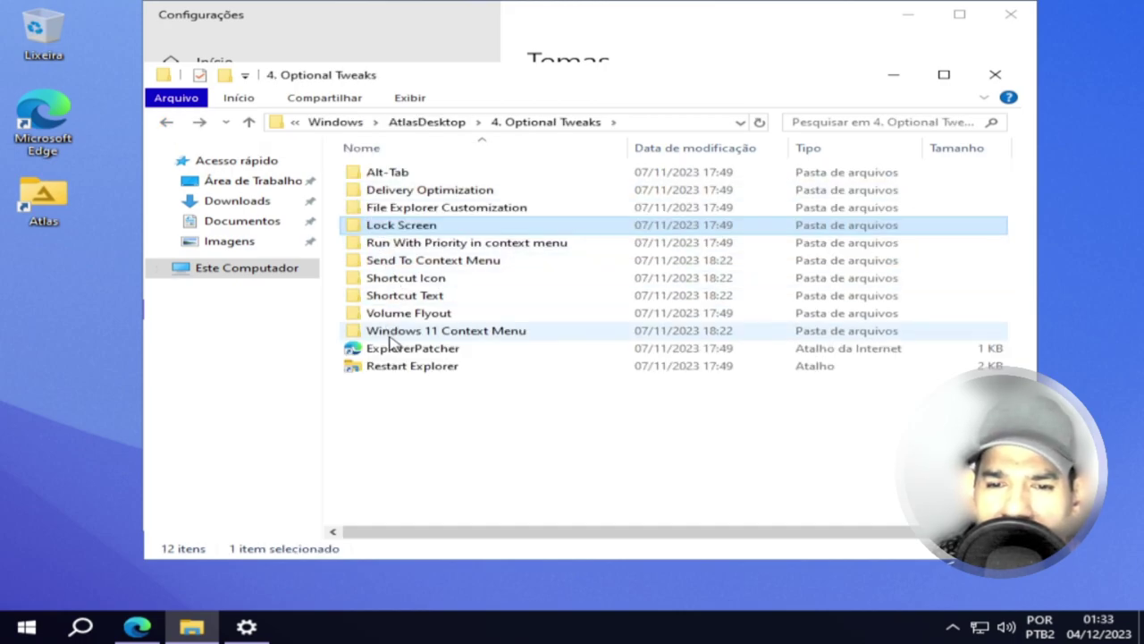
double_click(390, 260)
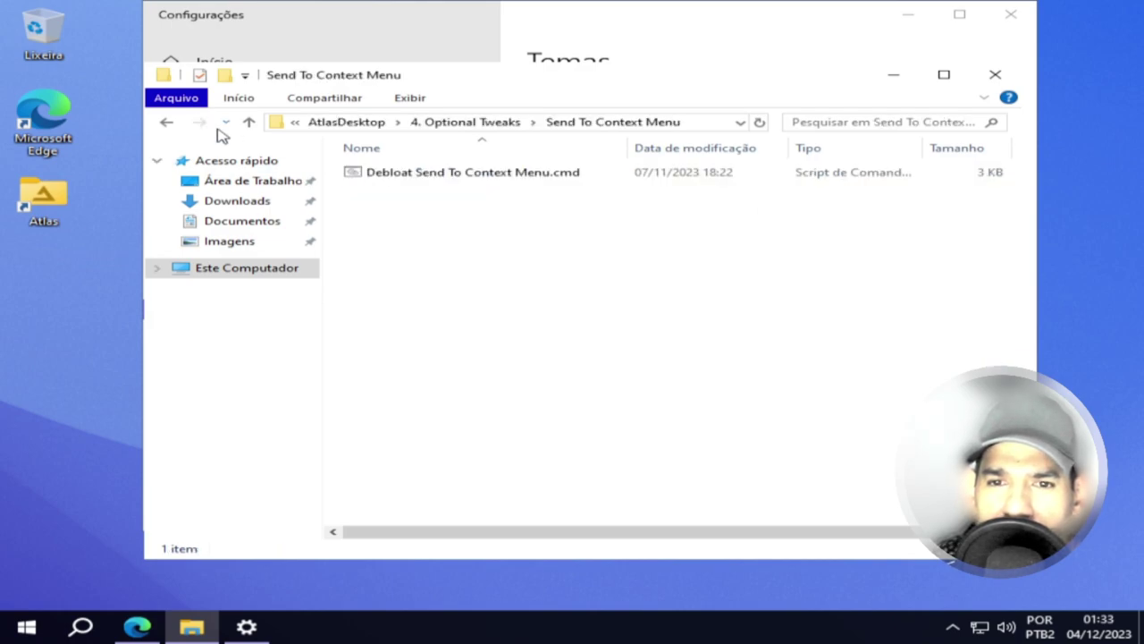
click(168, 124)
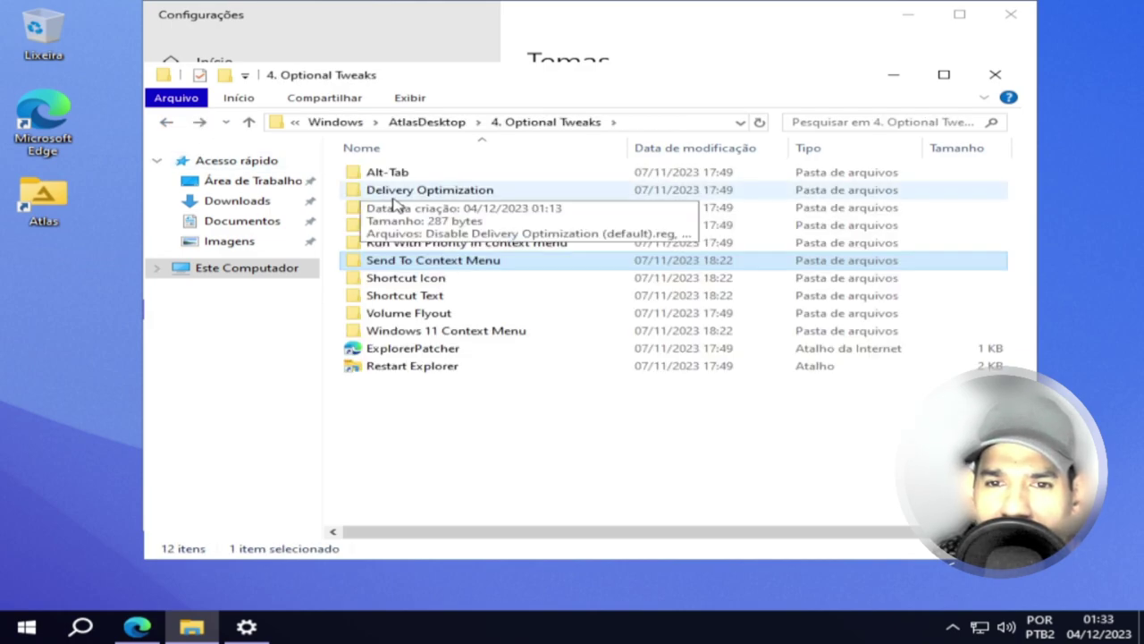
Step: Run Restart Explorer from Optional Tweaks, and reopen the desktop's Atlas folder to look at 2. Drivers
double_click(393, 368)
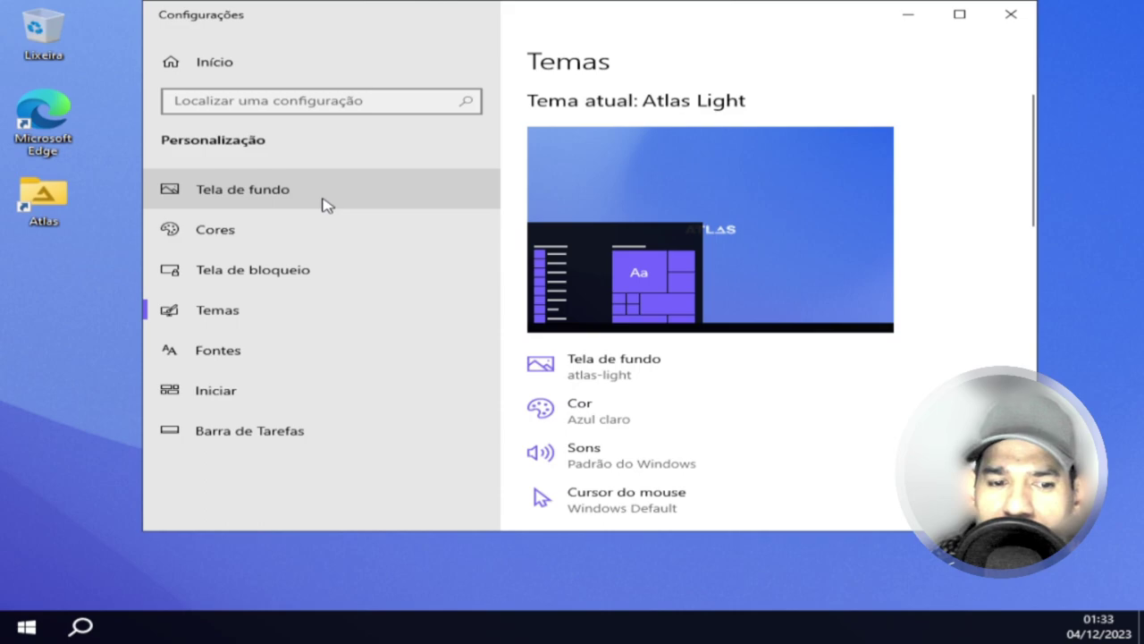
click(52, 196)
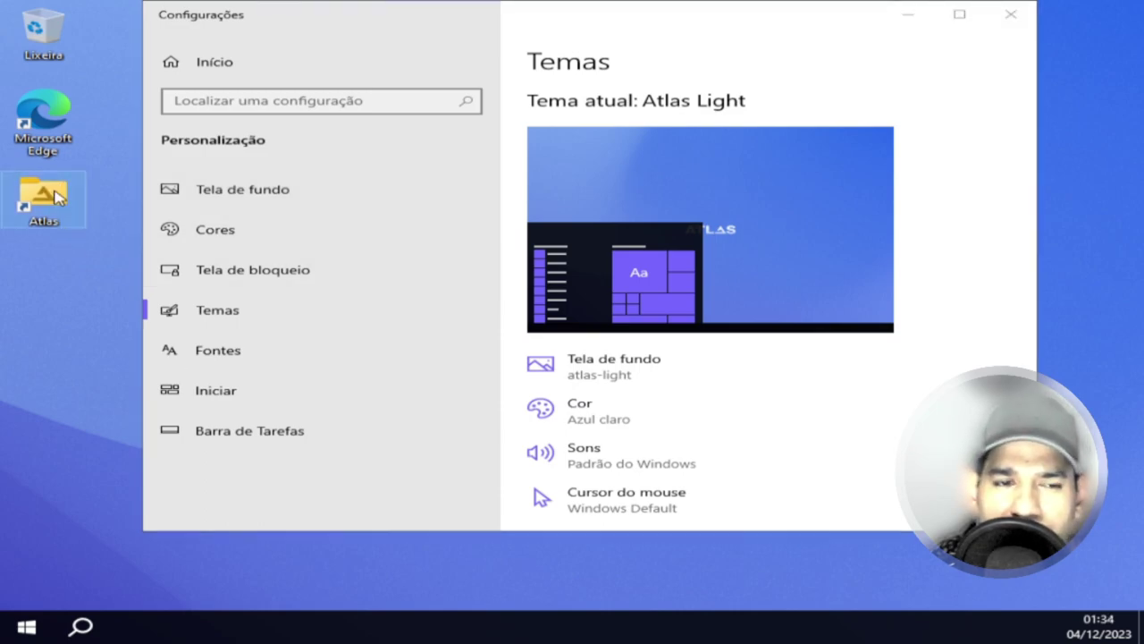
double_click(53, 196)
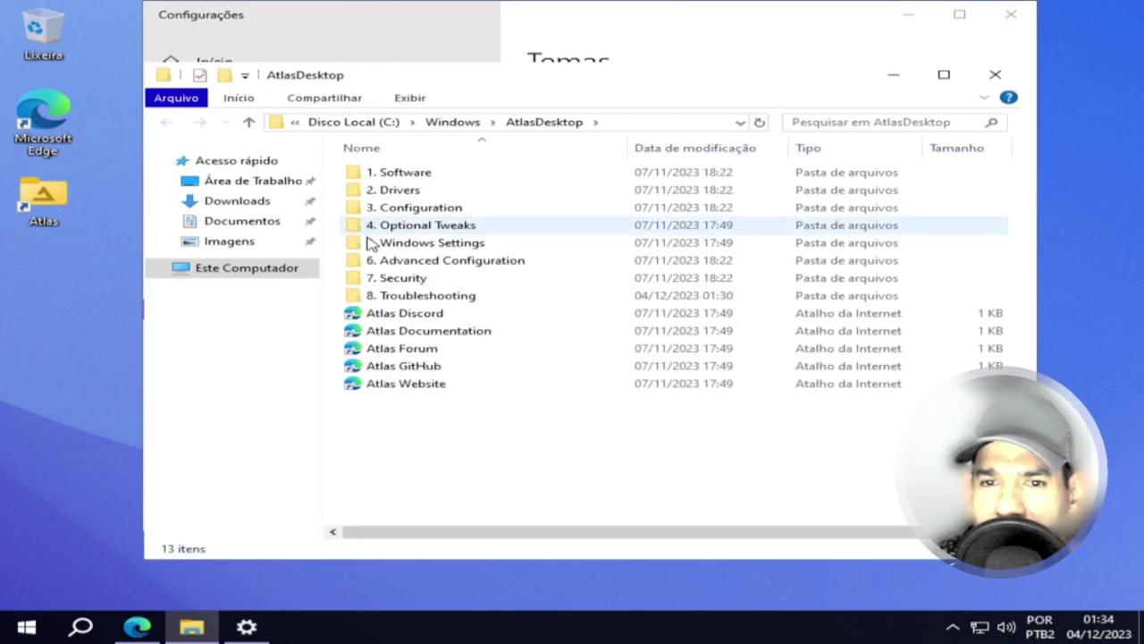
double_click(407, 191)
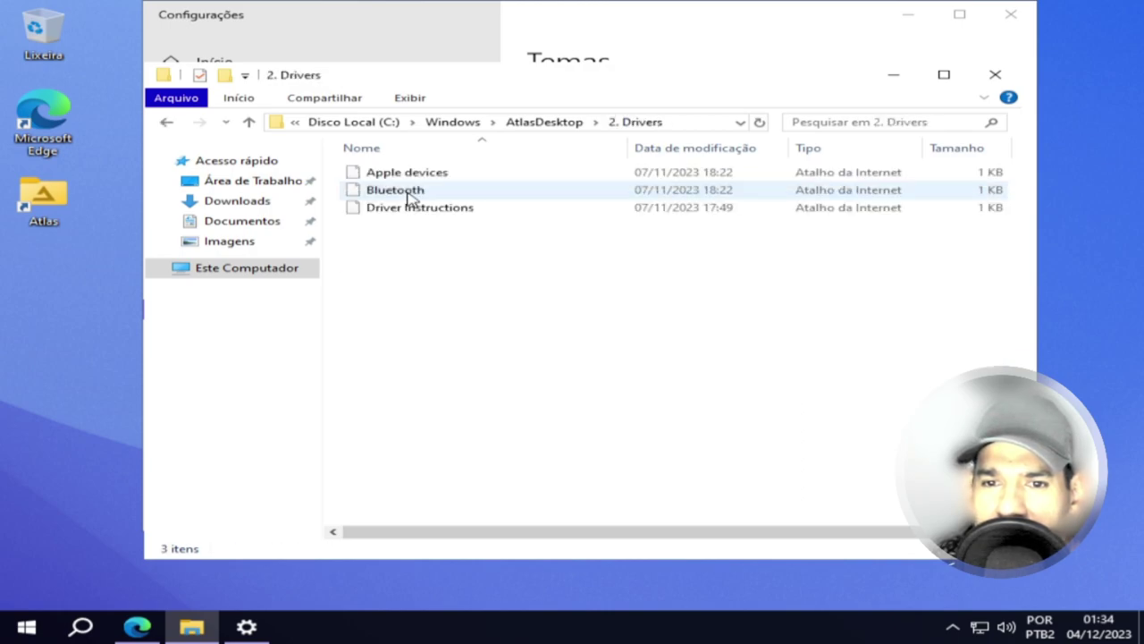
click(167, 122)
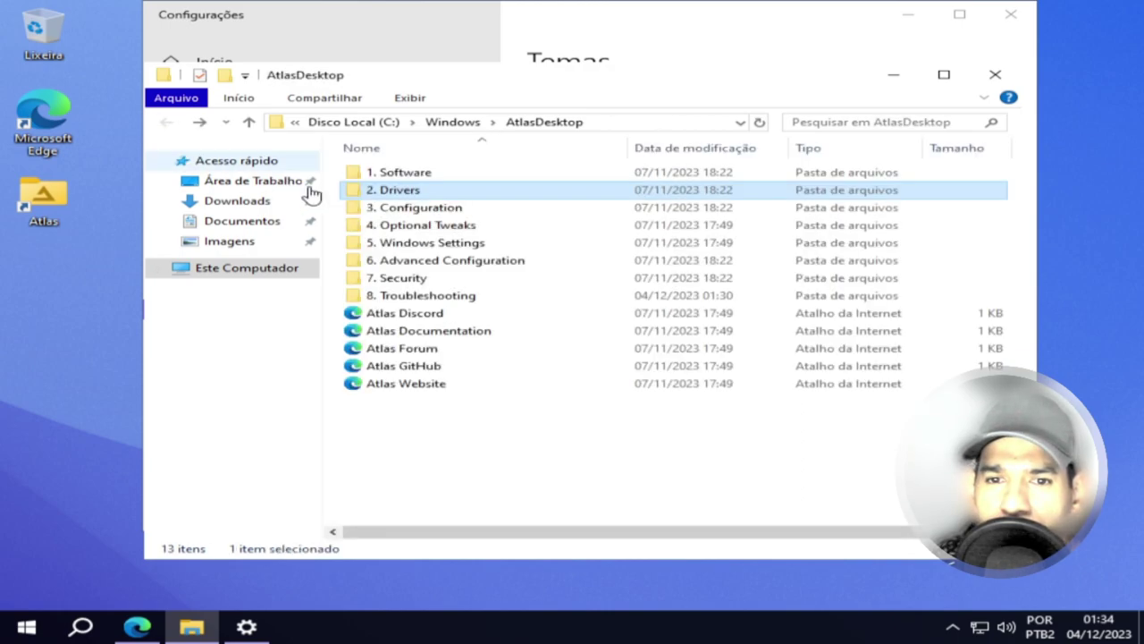
Step: Run Install Open-Shell.cmd as administrator from the Start Menu folder in 3. Configuration, and approve the elevation request
double_click(438, 212)
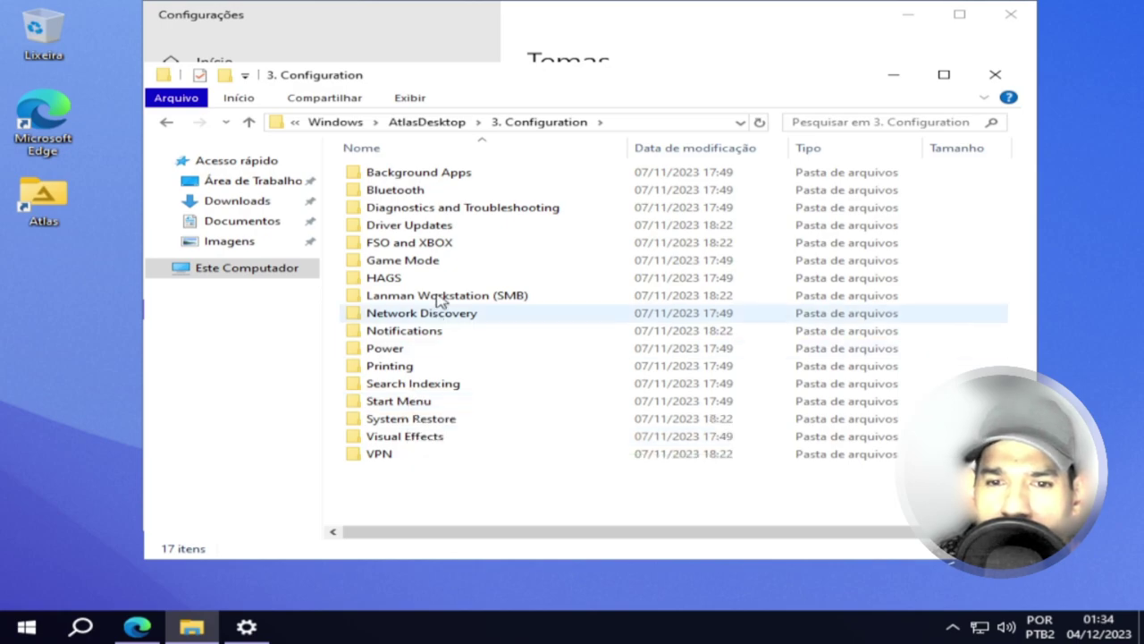
double_click(417, 404)
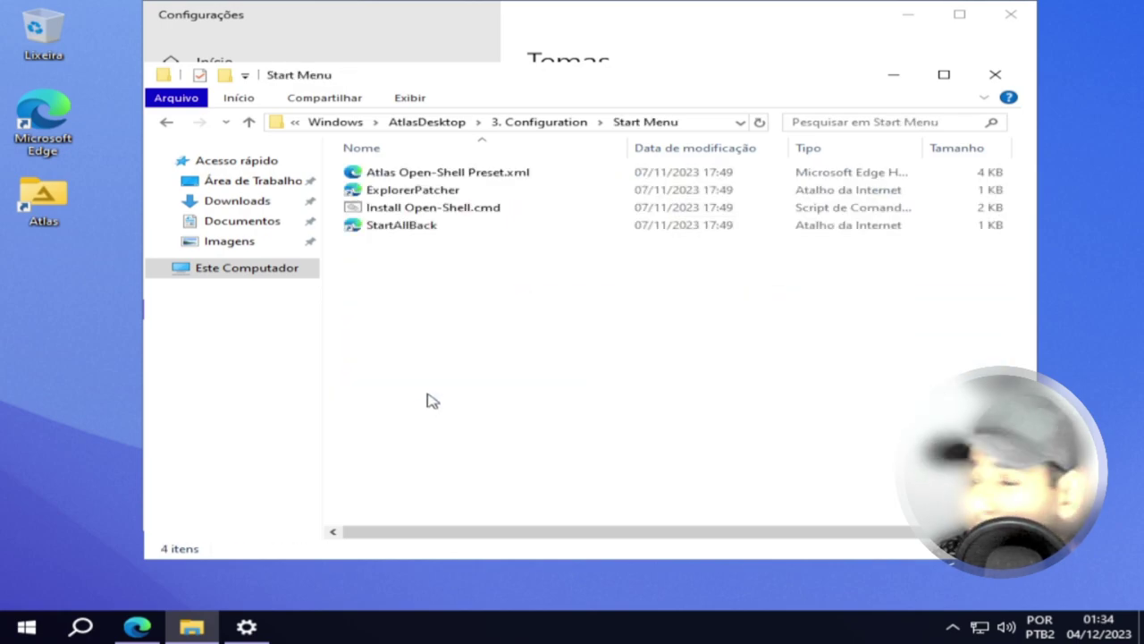
right_click(396, 215)
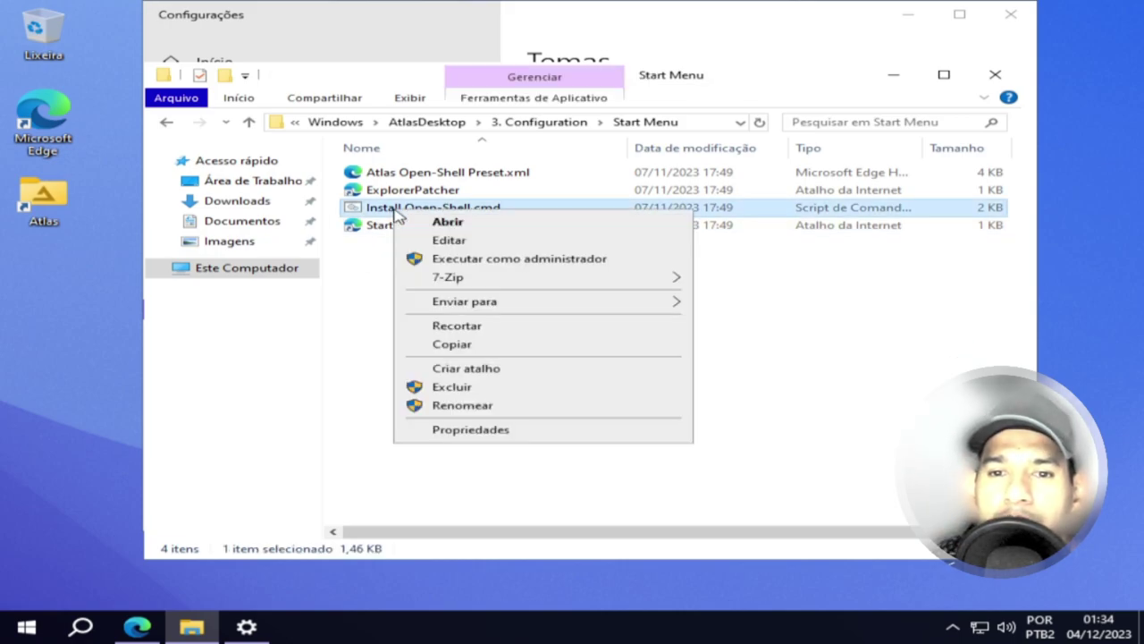
click(453, 260)
click(498, 447)
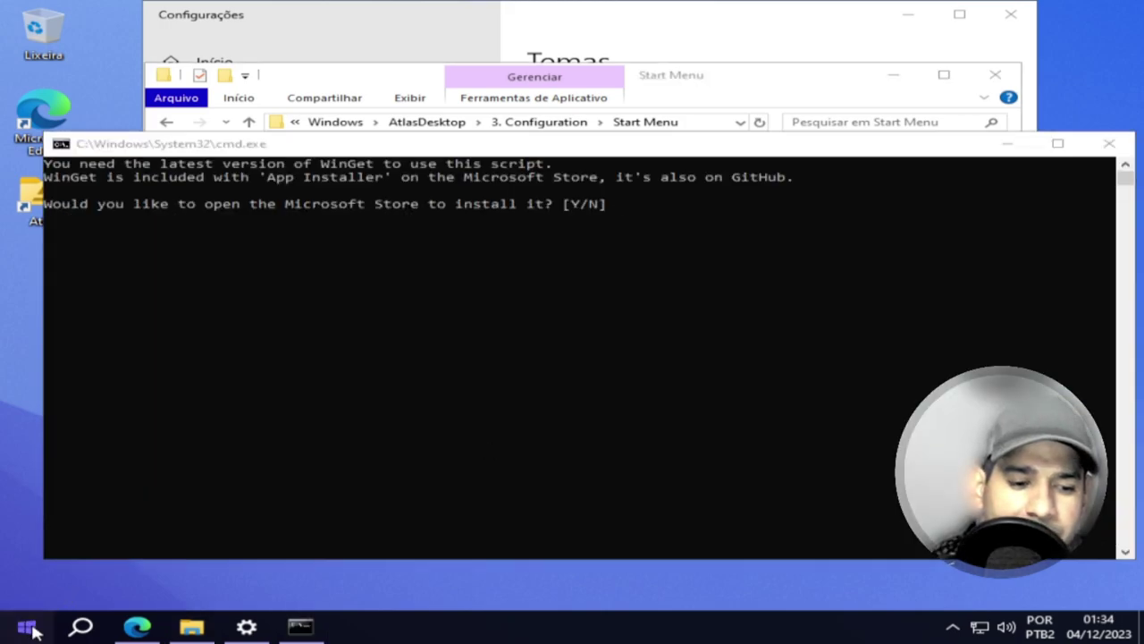
Step: Look at the installed apps in the Start menu, and view the Windows Security overview before closing it
click(29, 628)
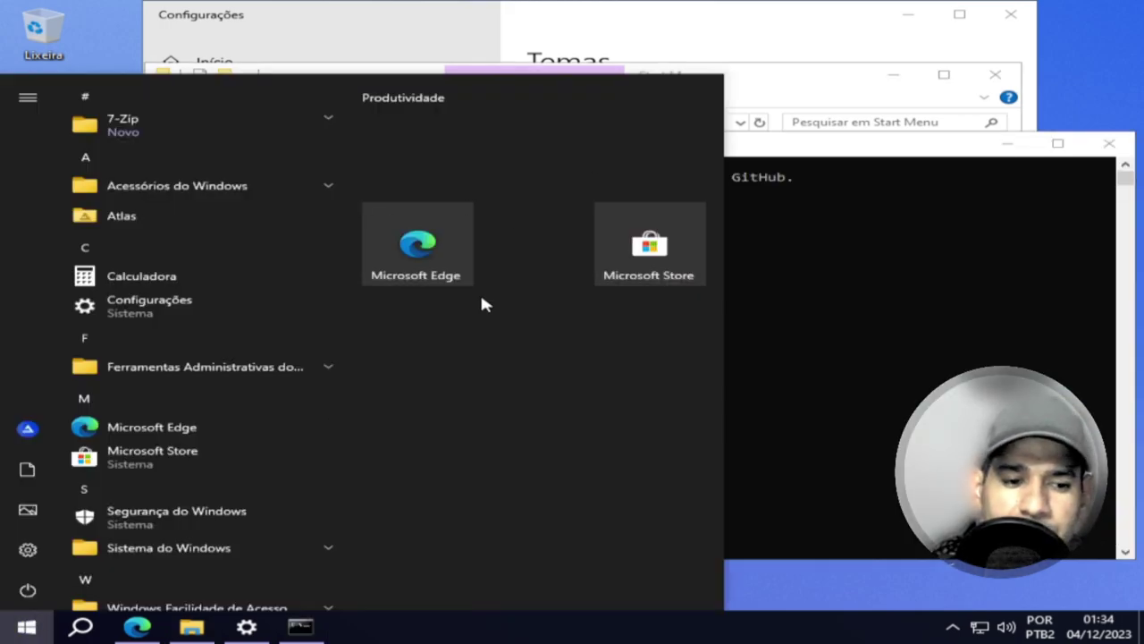
click(154, 517)
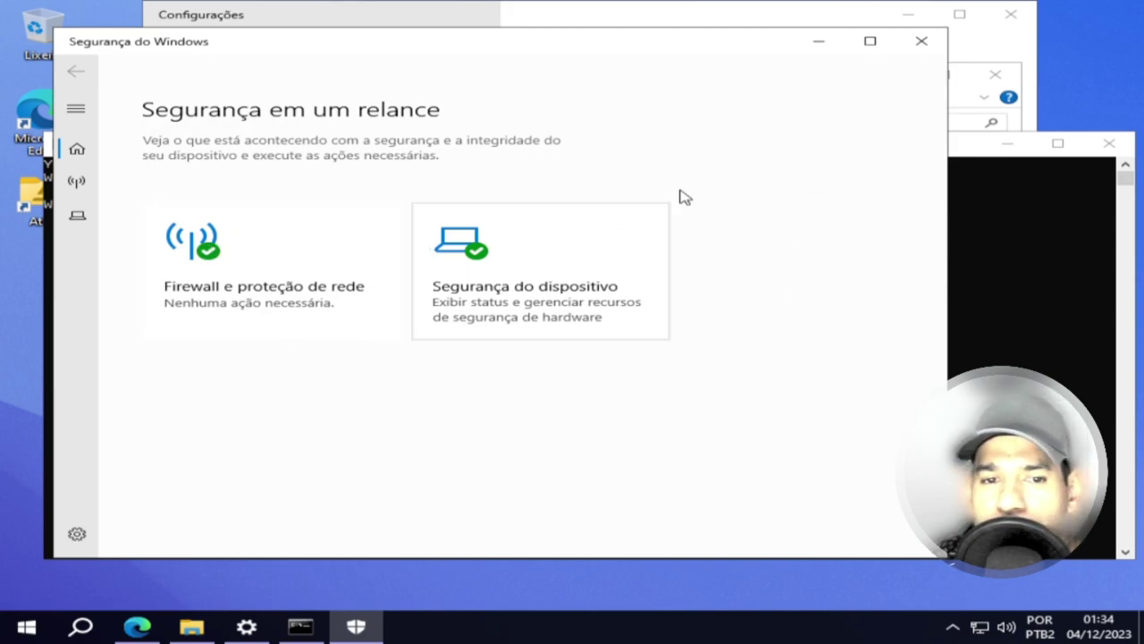
click(920, 42)
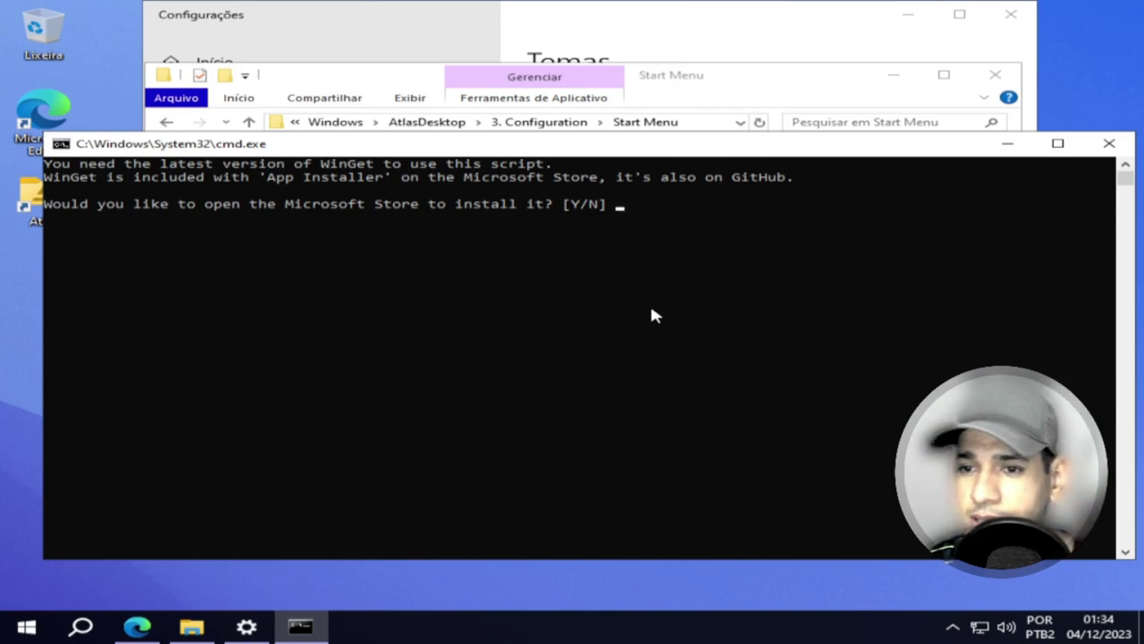
Step: Answer Y in the Open-Shell script to get App Installer from the Microsoft Store, and check the Start menu meanwhile
text(Y)
key(Return)
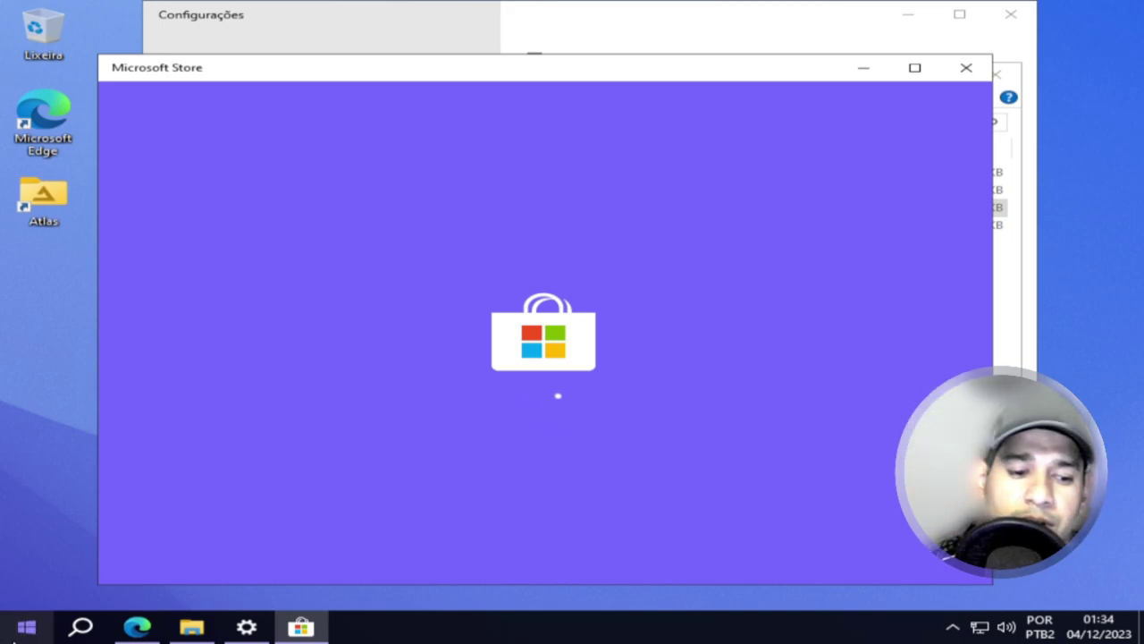
click(21, 626)
click(35, 631)
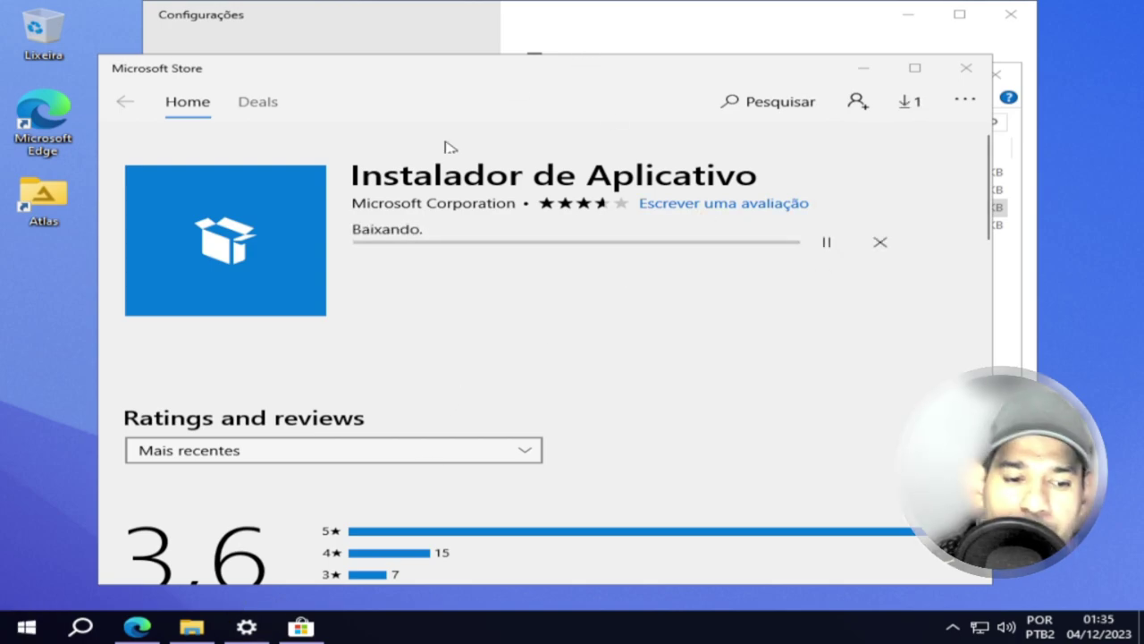
click(26, 628)
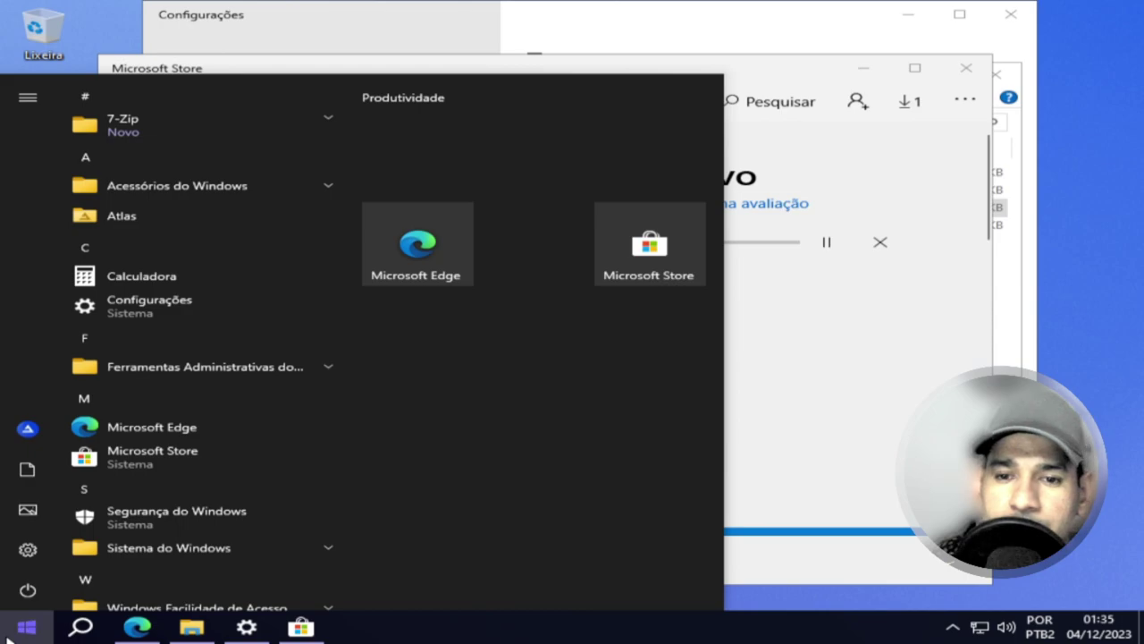
click(18, 630)
Step: Bring the Themes settings back to the front and look through the current theme's details and the theme list
click(509, 42)
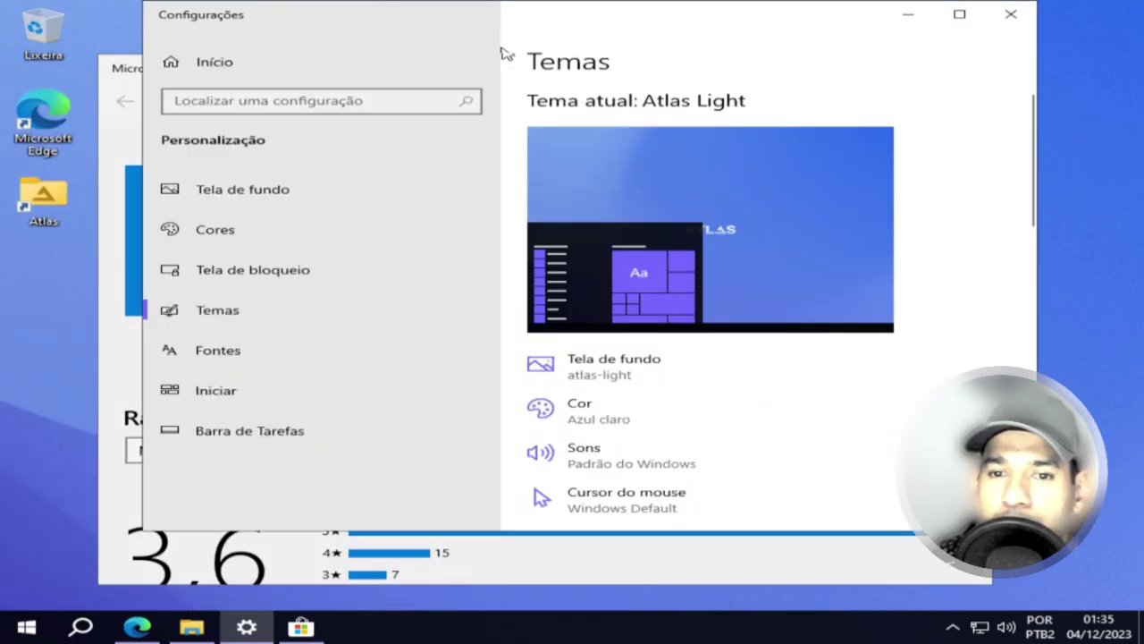
scroll(725, 309, down, 3)
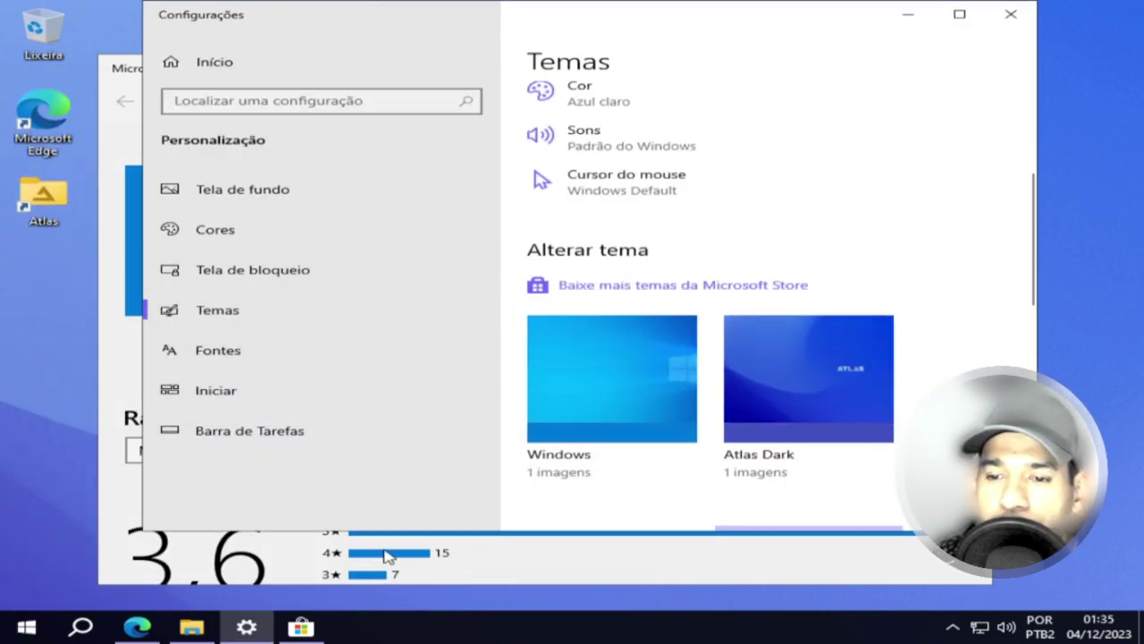
scroll(213, 561, down, 2)
Step: Run Atlas Visual Effects (default).cmd as administrator from the Visual Effects folder in 3. Configuration, and approve the elevation request
click(192, 628)
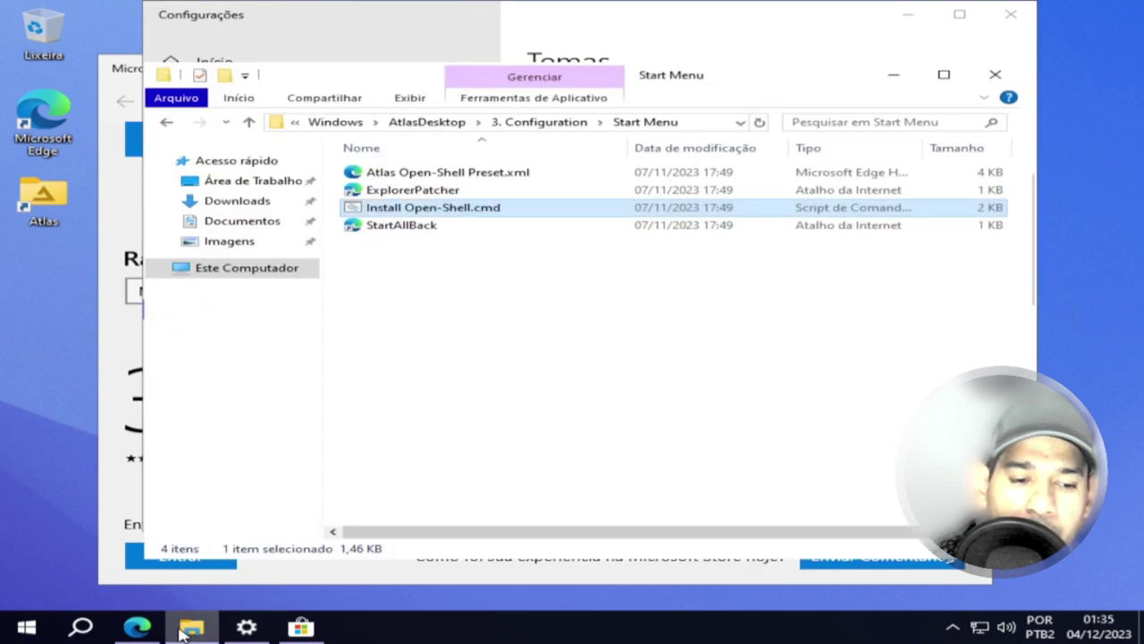
click(168, 124)
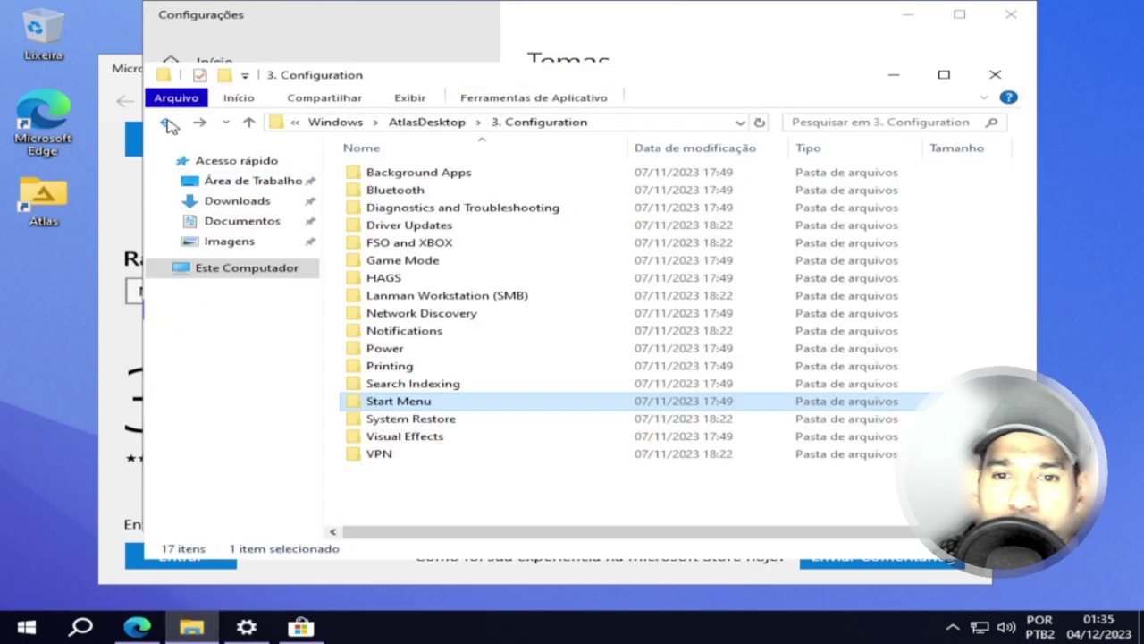
click(438, 442)
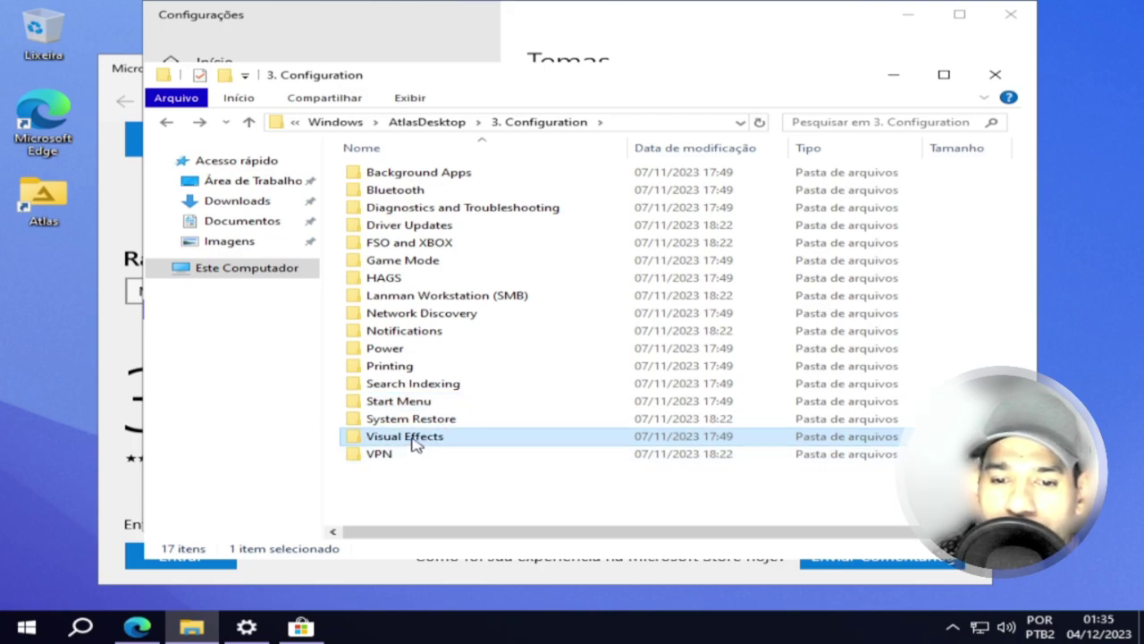
double_click(415, 438)
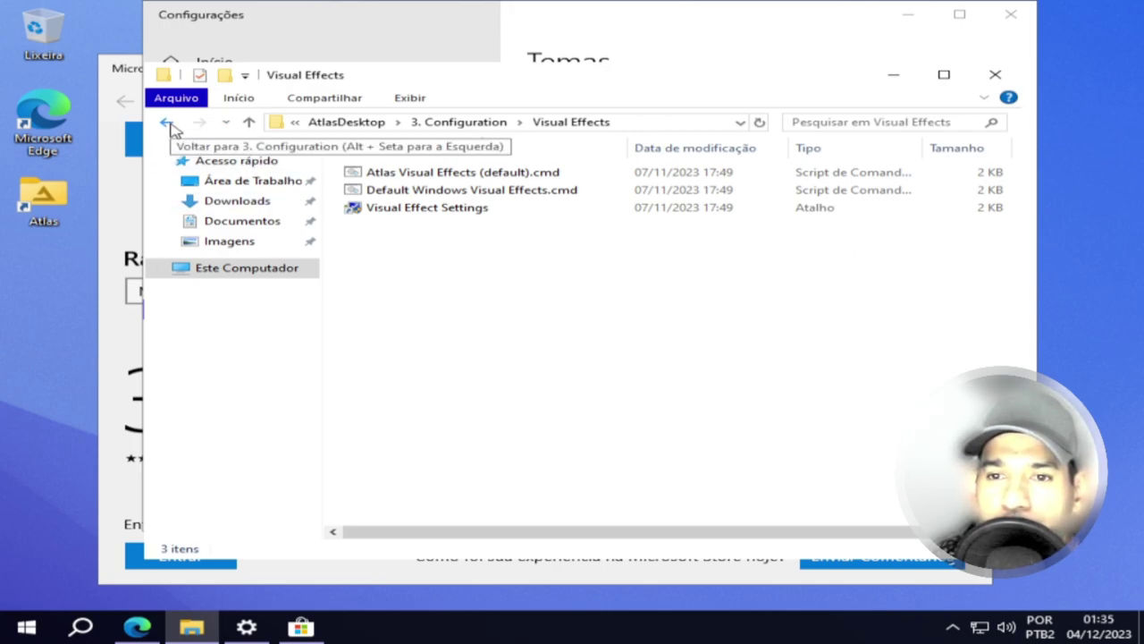
right_click(394, 178)
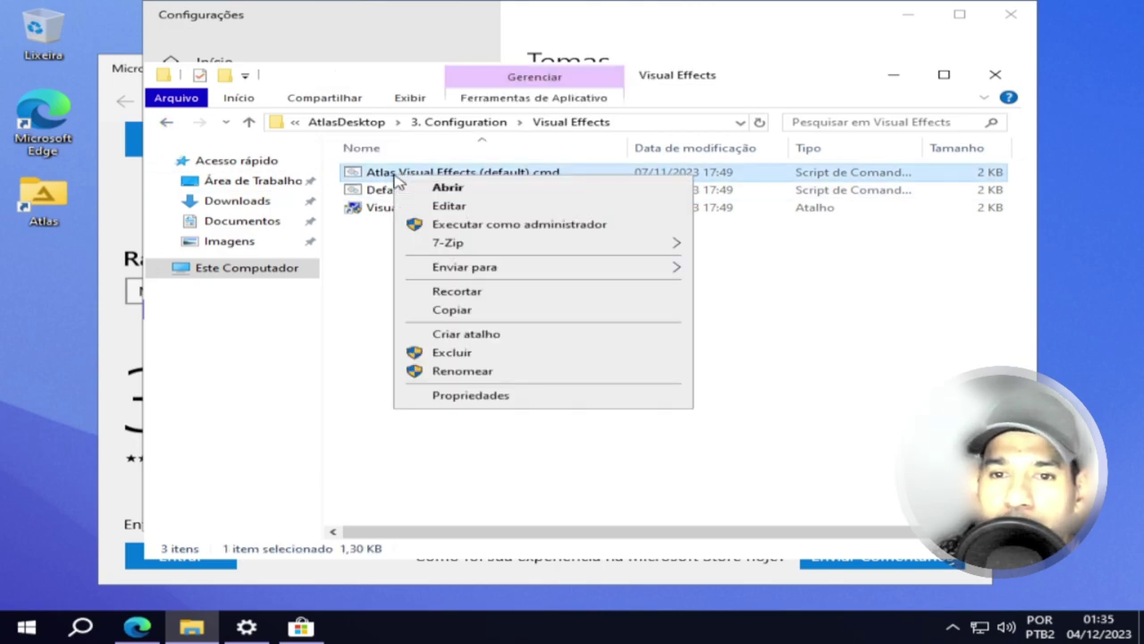
click(461, 225)
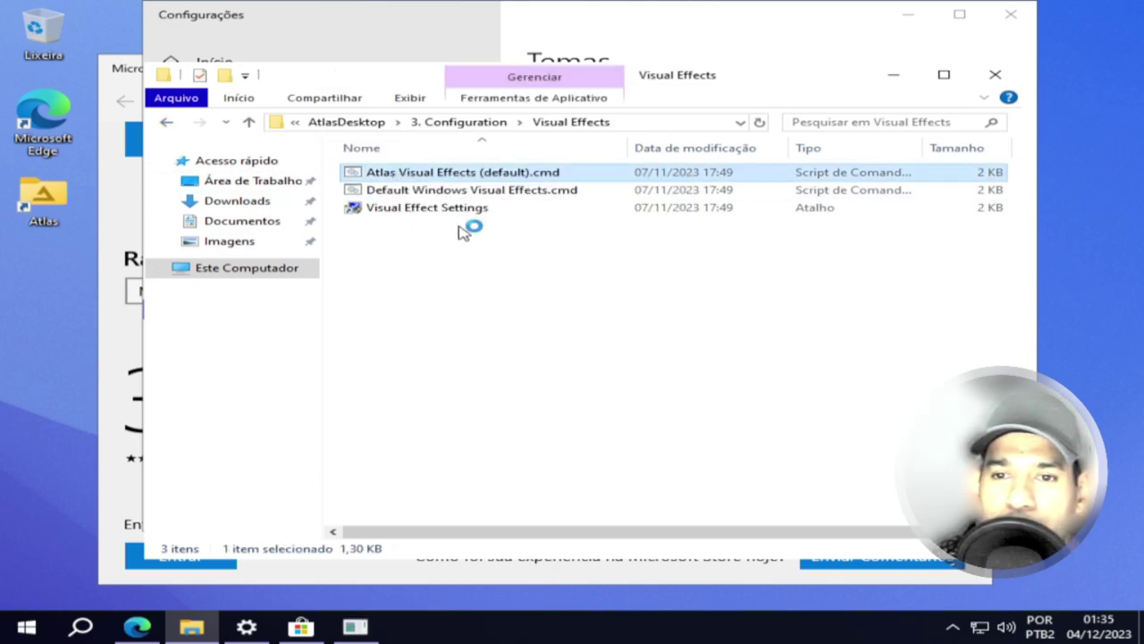
click(527, 444)
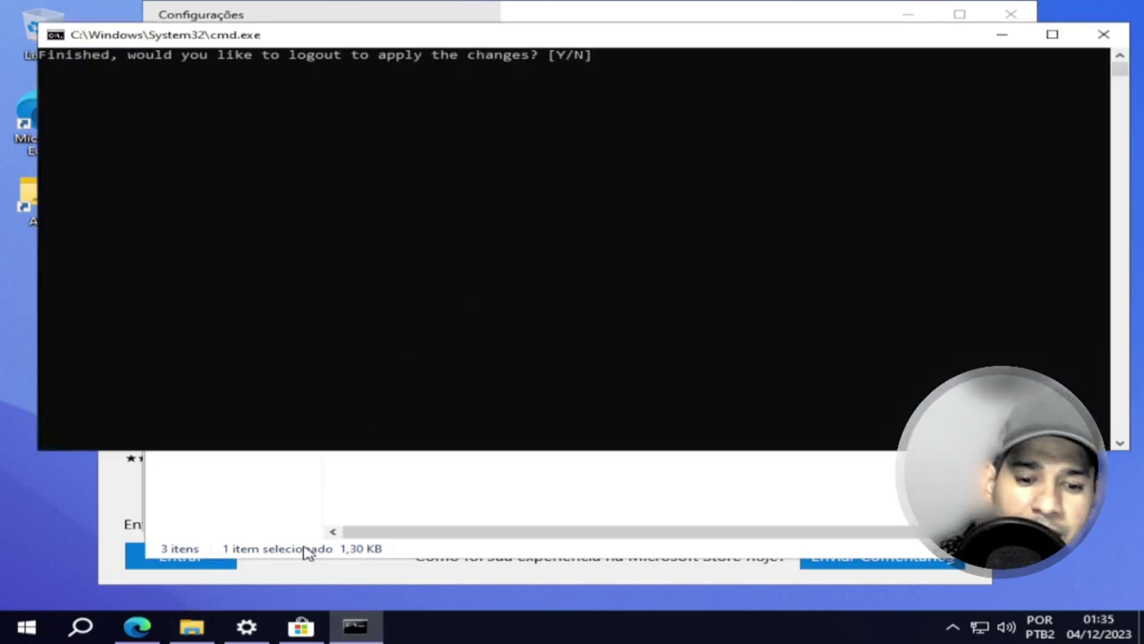
Step: Check the App Installer installation in the Microsoft Store, and view the Background Apps folder in 3. Configuration
click(301, 627)
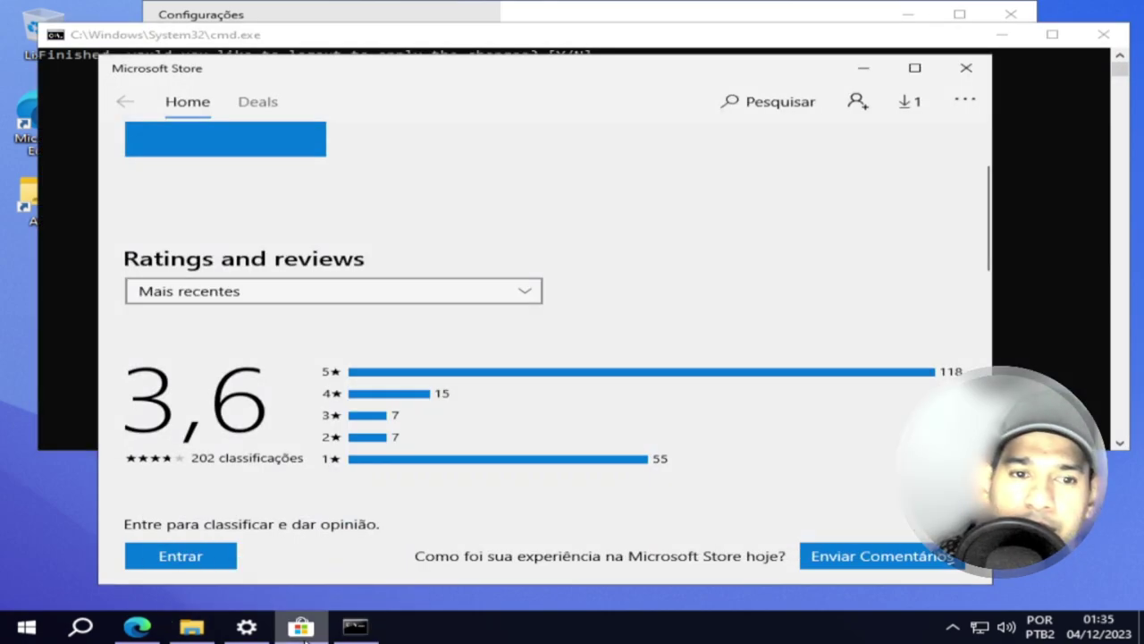
scroll(603, 400, up, 2)
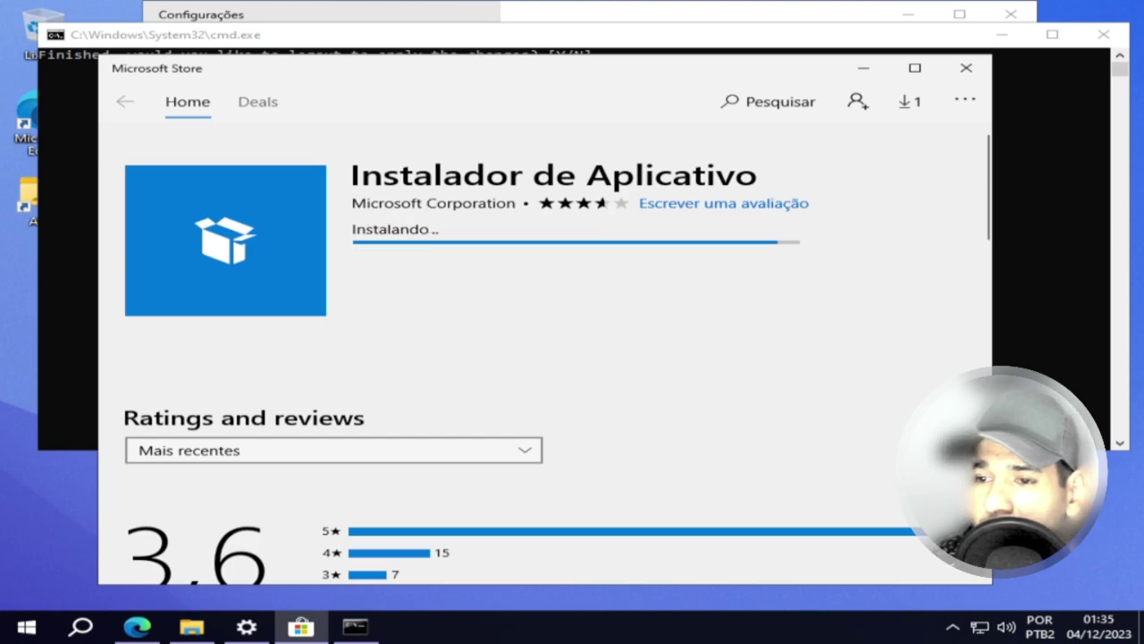
key(alt+Tab)
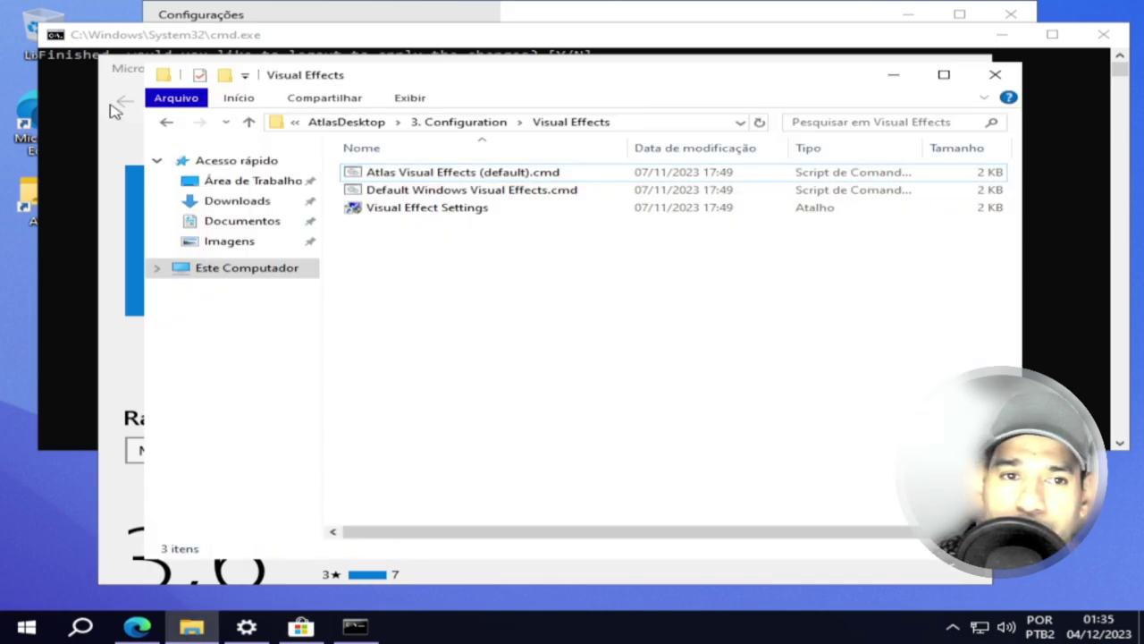
click(163, 125)
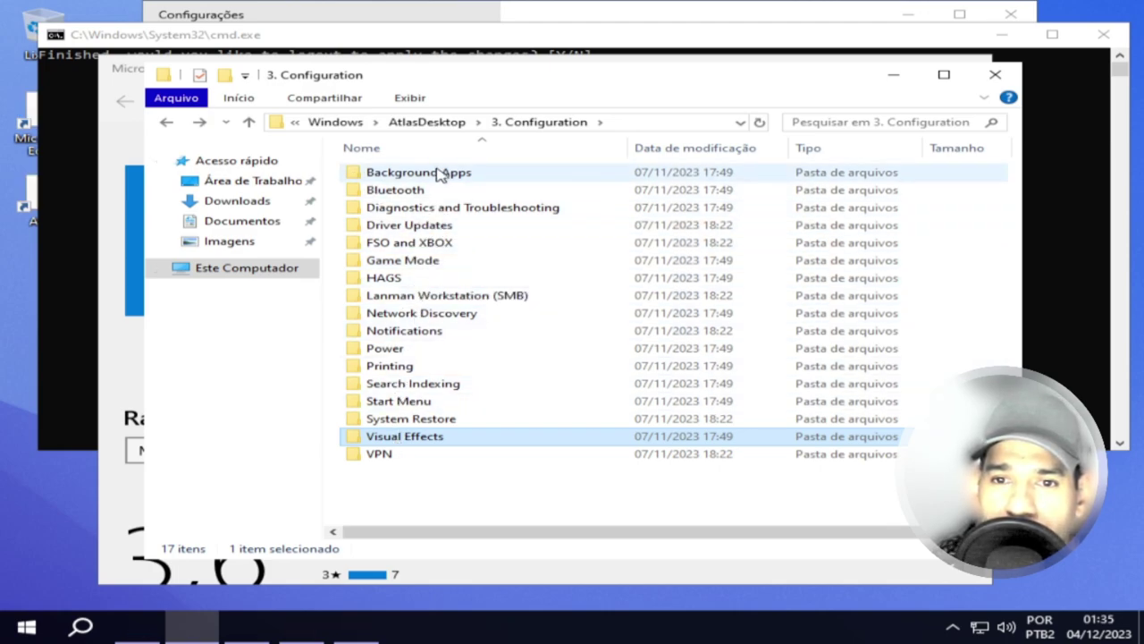
double_click(439, 174)
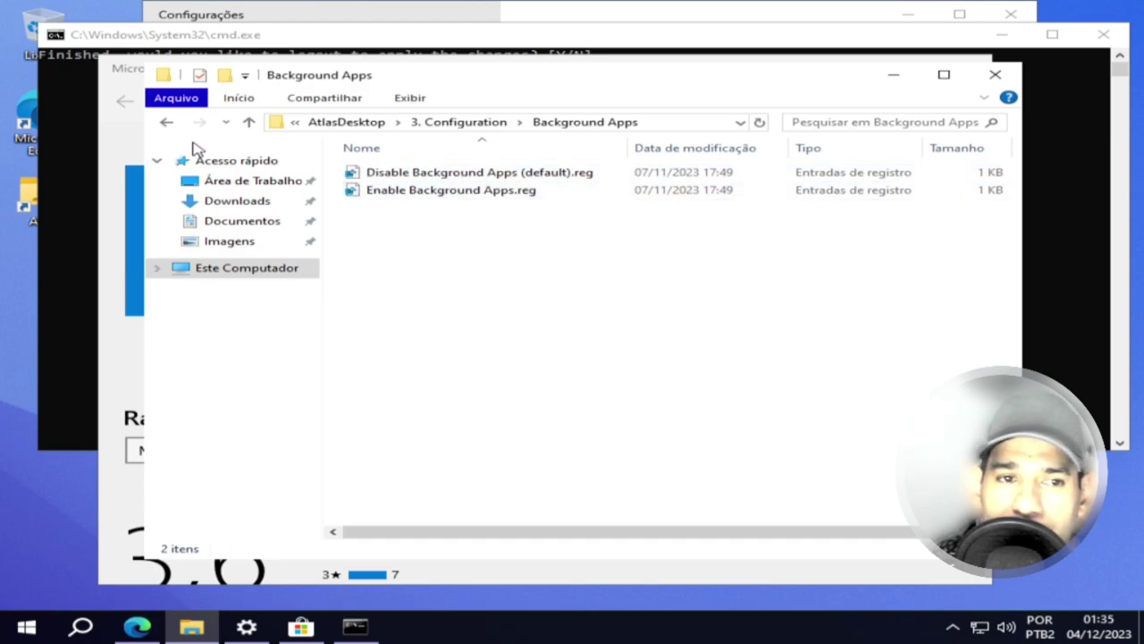
click(167, 122)
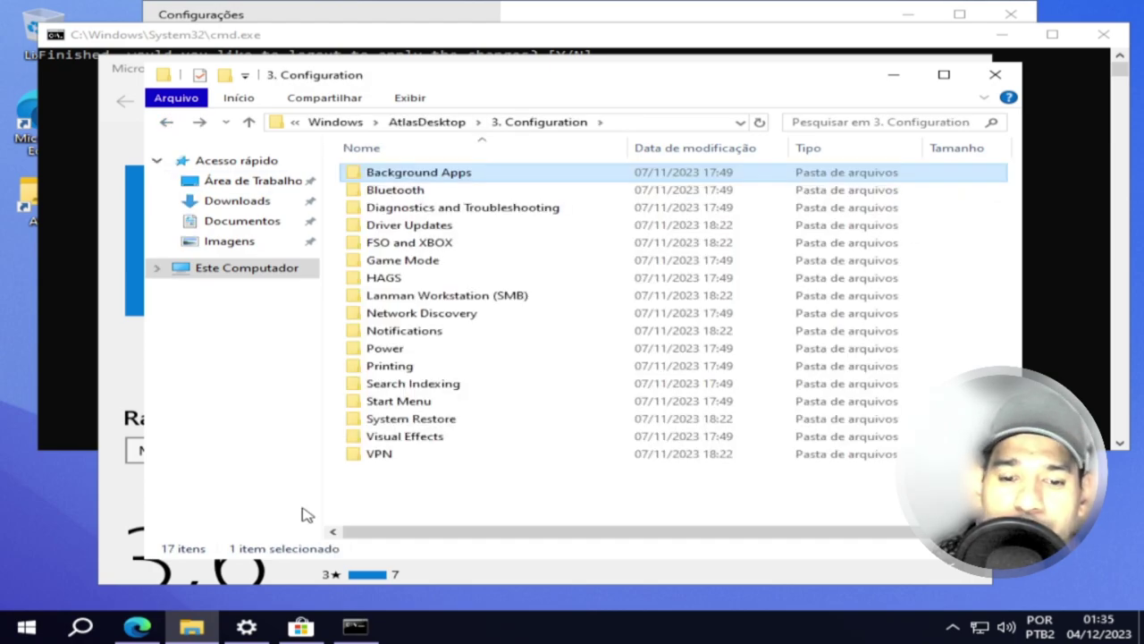
Step: View the CPU and memory performance in the detailed Task Manager, and close it
right_click(504, 626)
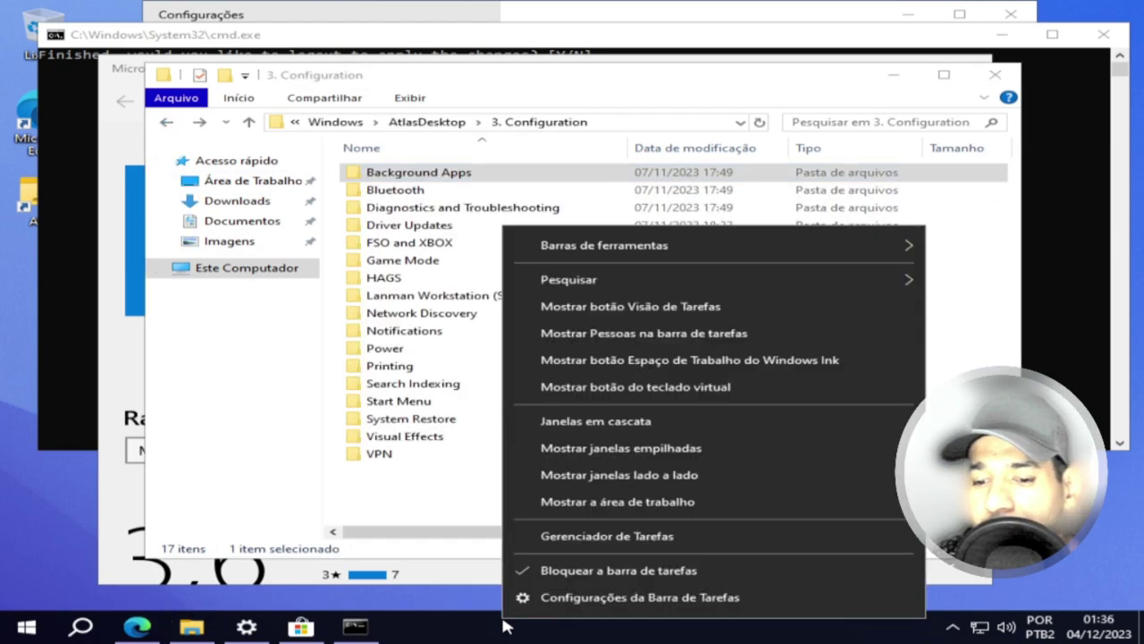
click(567, 544)
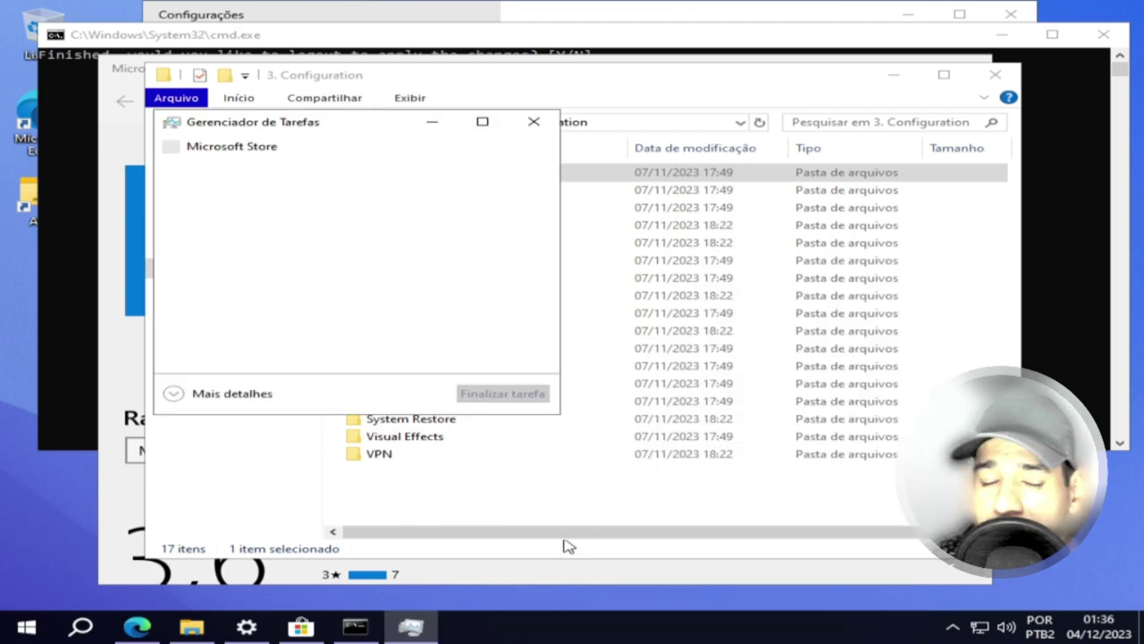
click(204, 395)
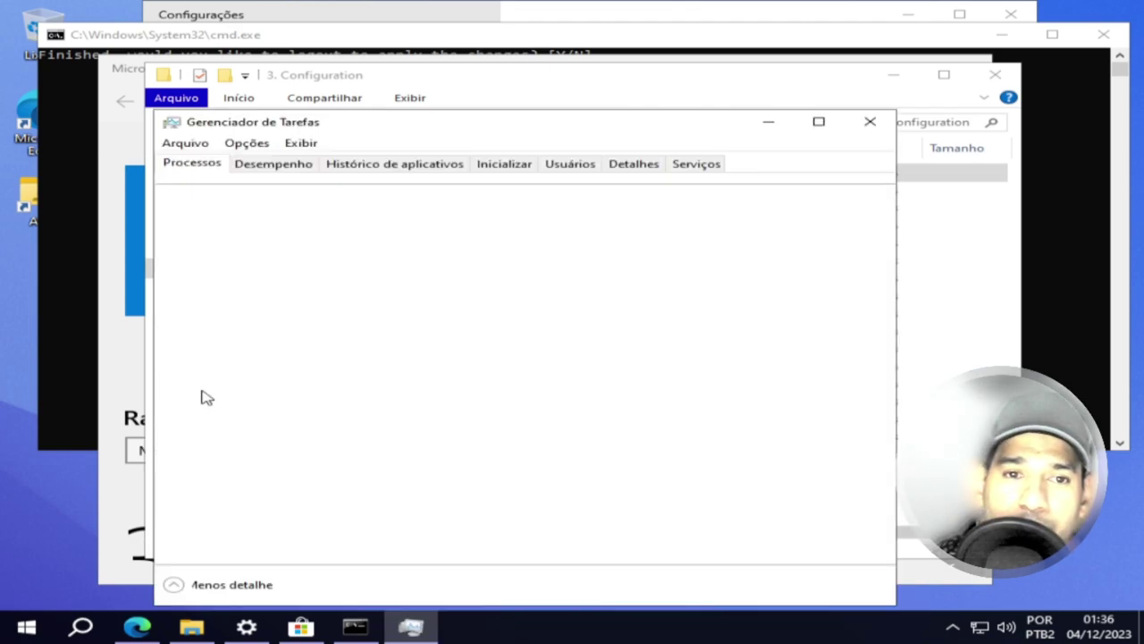
click(273, 166)
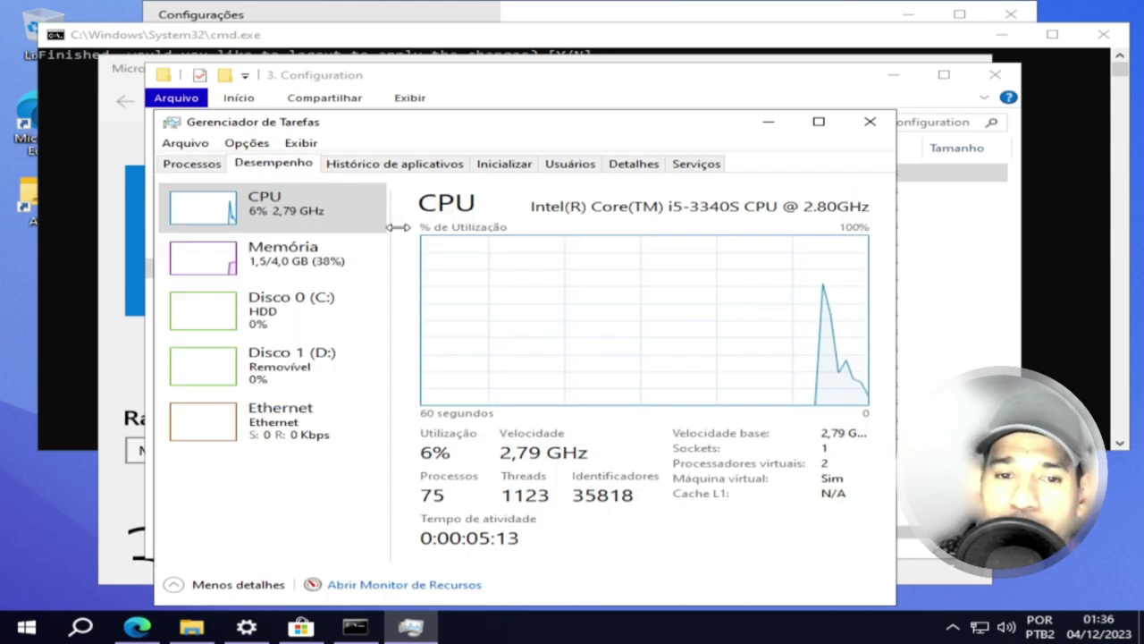
click(346, 259)
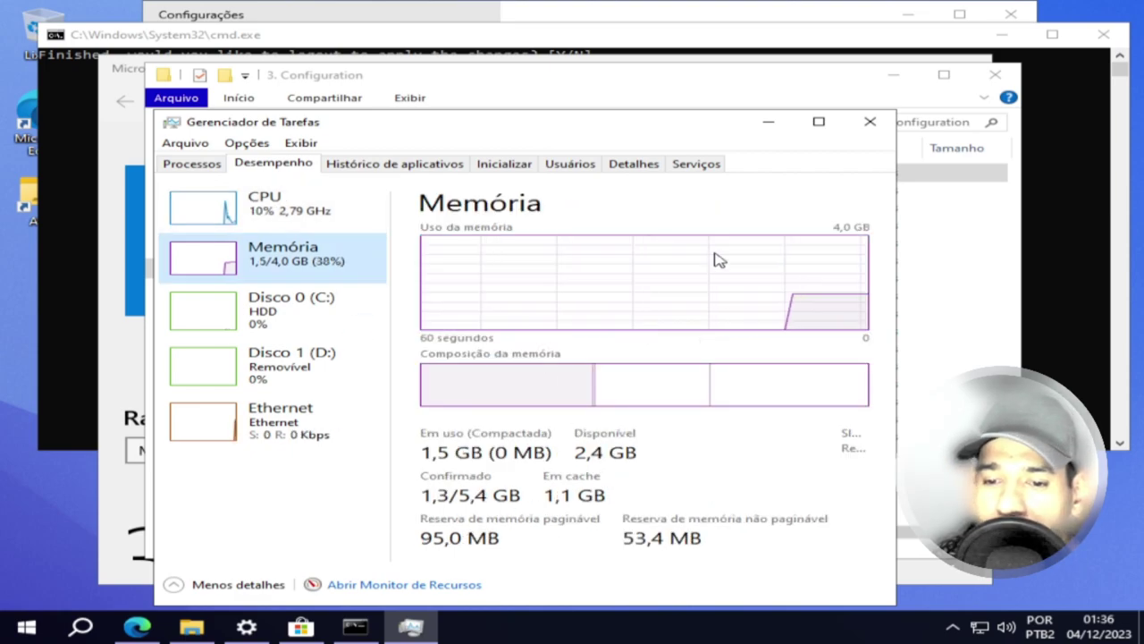
click(870, 122)
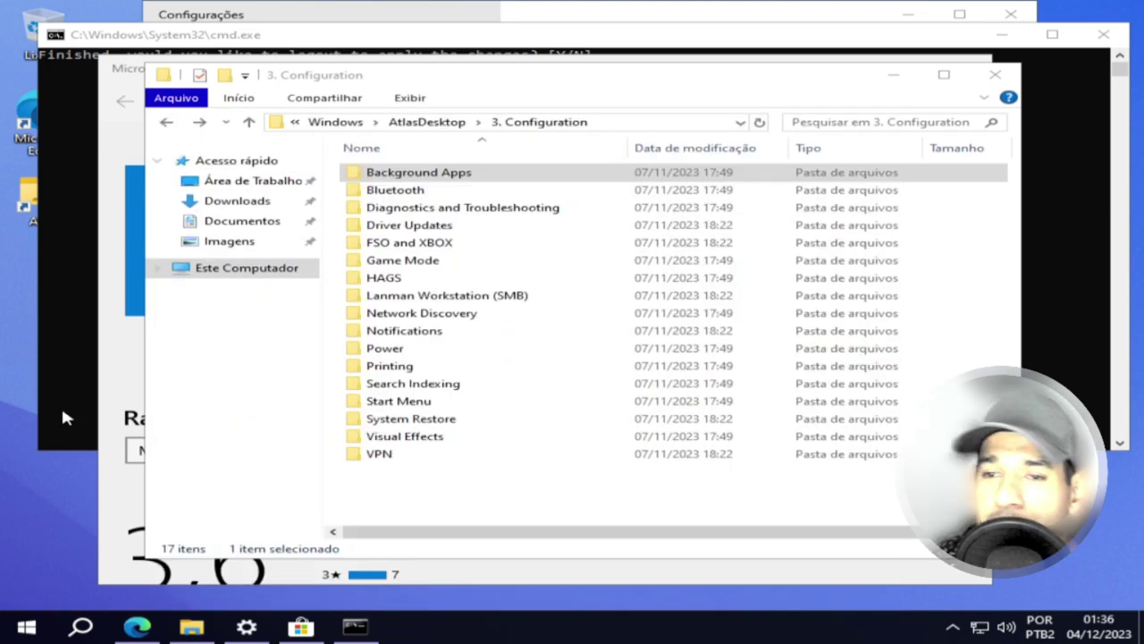
right_click(29, 512)
click(29, 552)
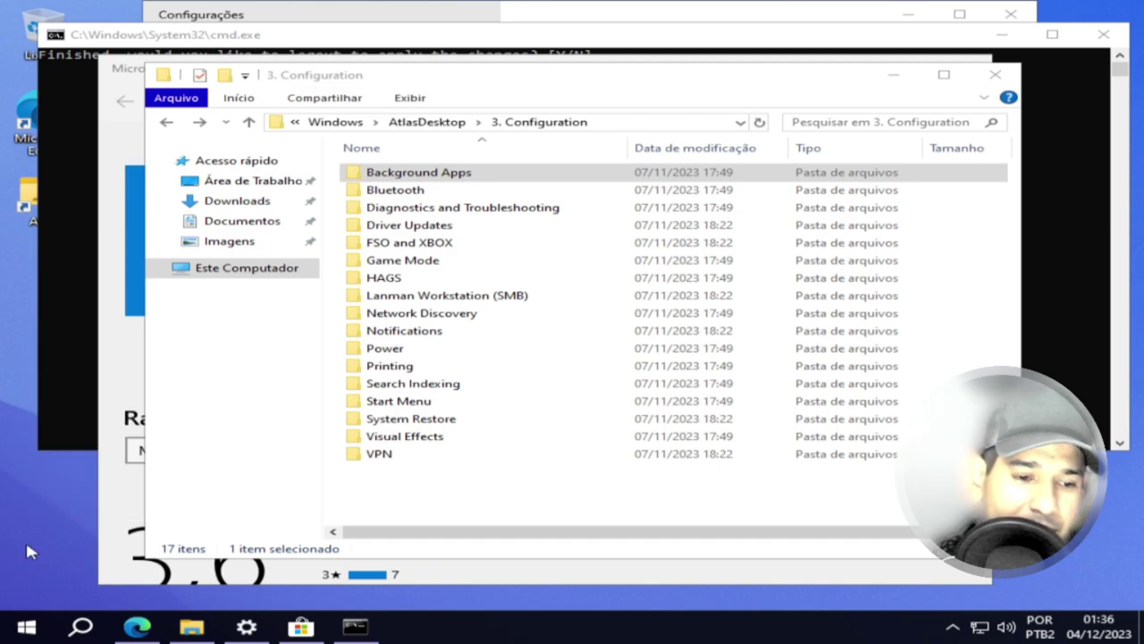
right_click(29, 552)
shift+right_click(20, 535)
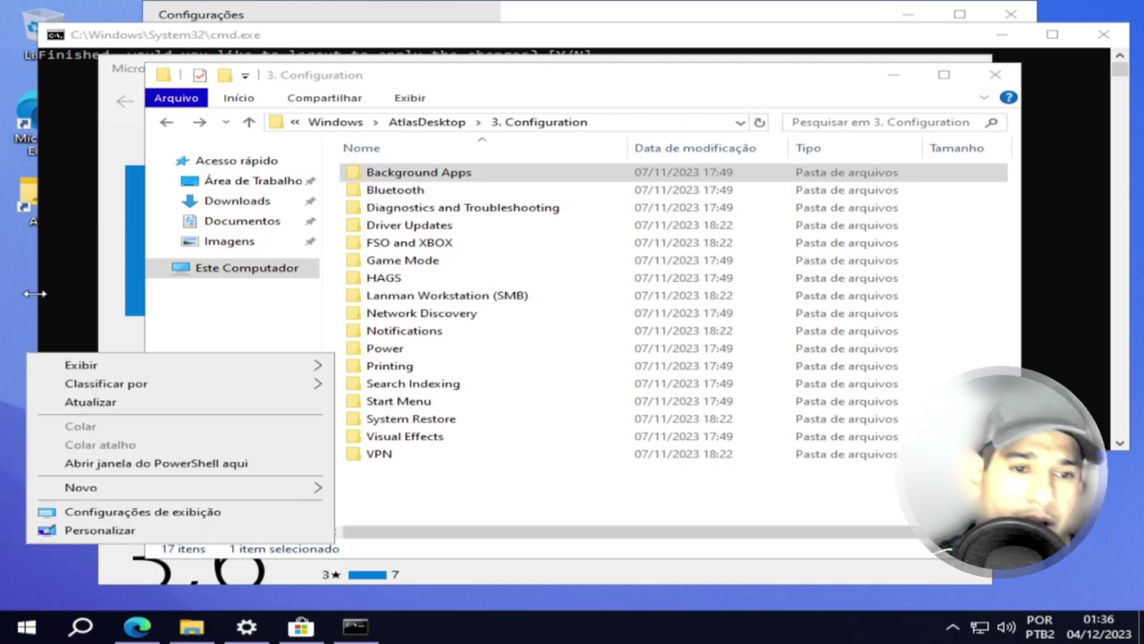
Step: Answer Y in the Visual Effects script to log out and apply the changes, and sign back in to Windows
click(69, 215)
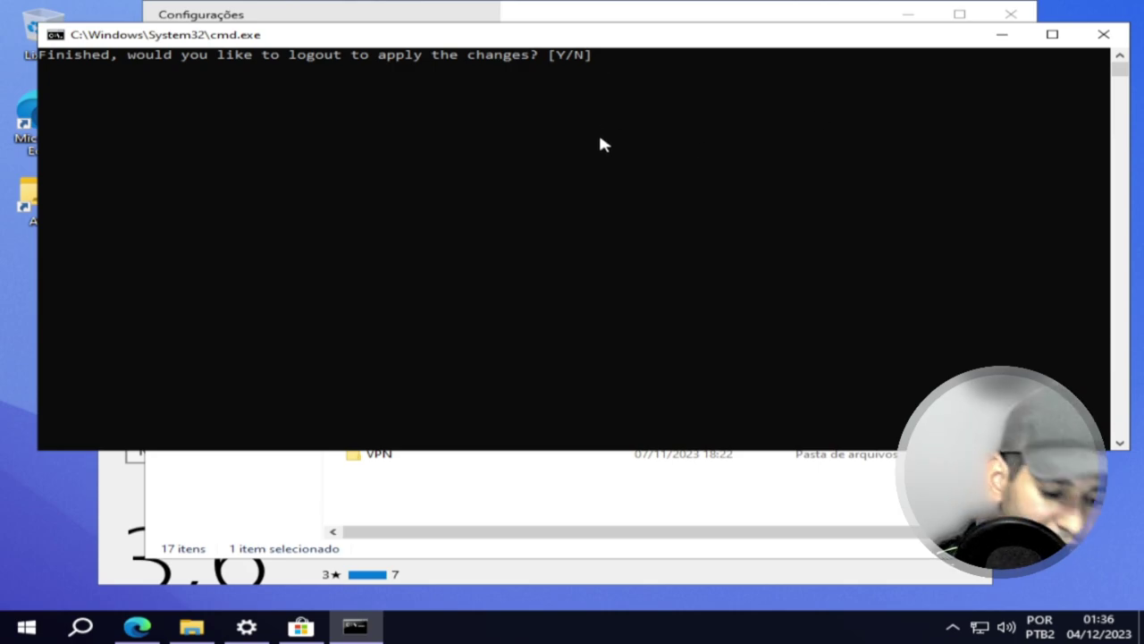
key(y)
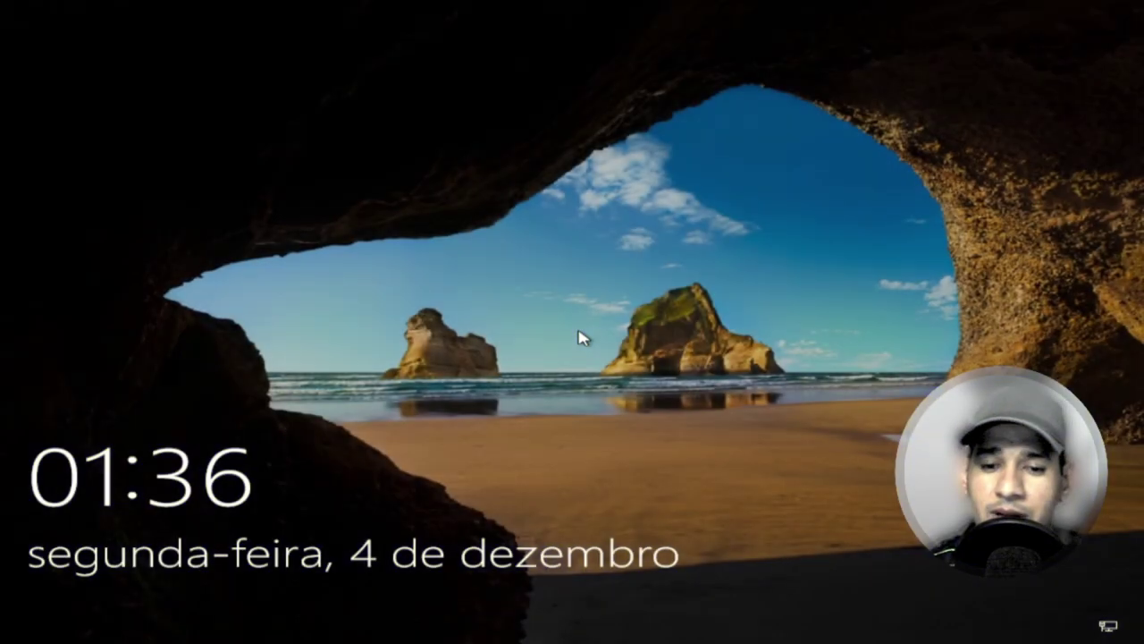
click(543, 383)
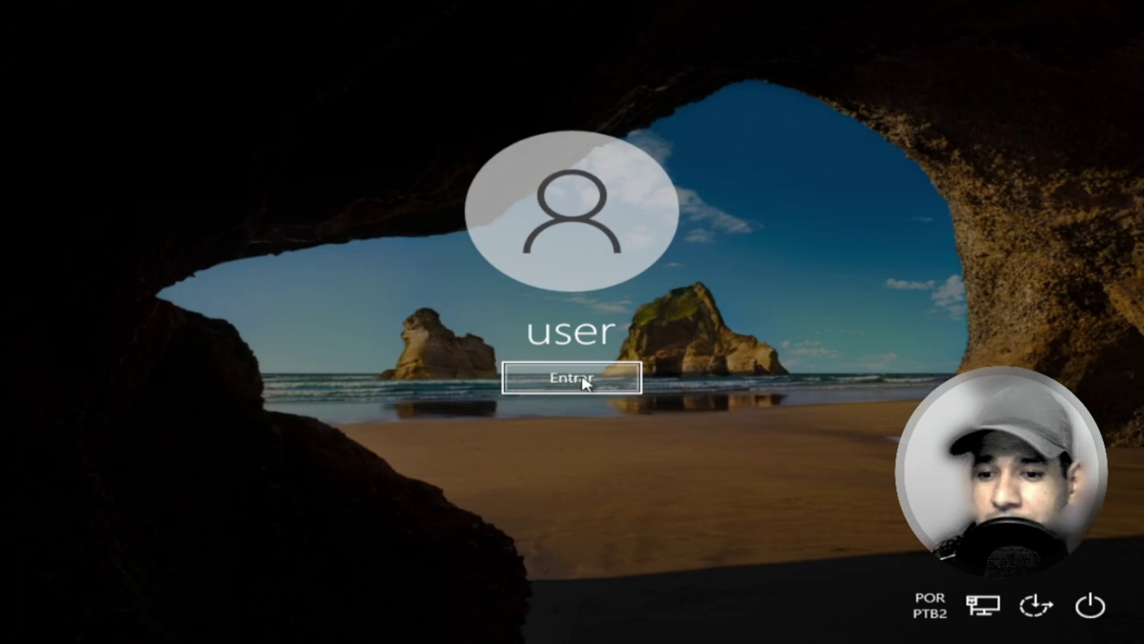
click(582, 379)
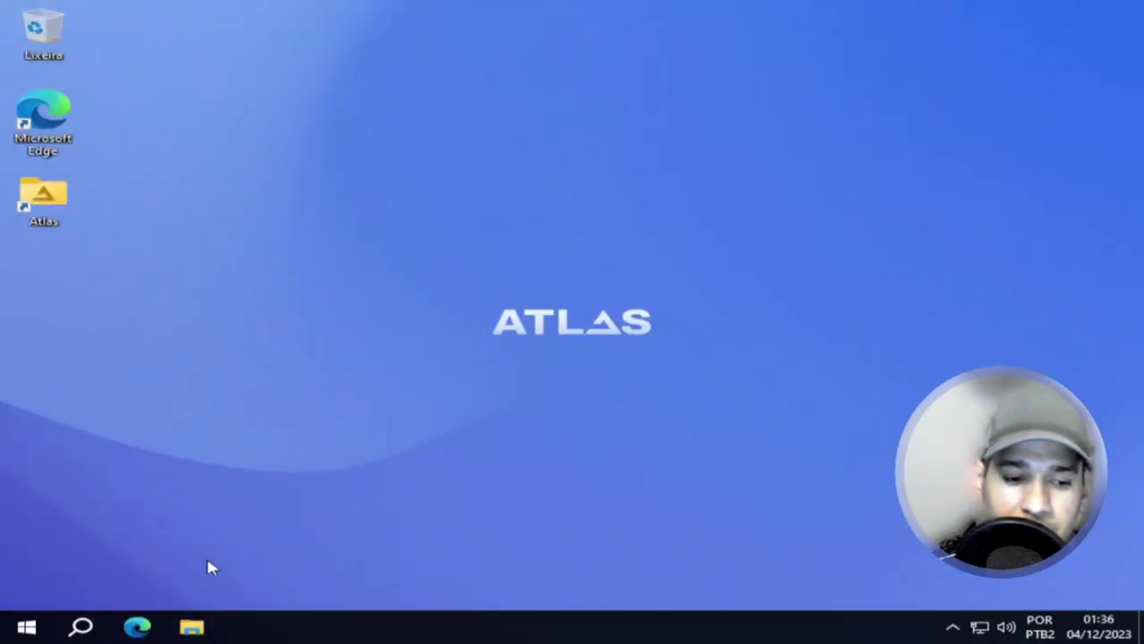
Step: Check the Start menu and This PC, and open the Start Menu folder within the Atlas folder's 3. Configuration
click(41, 630)
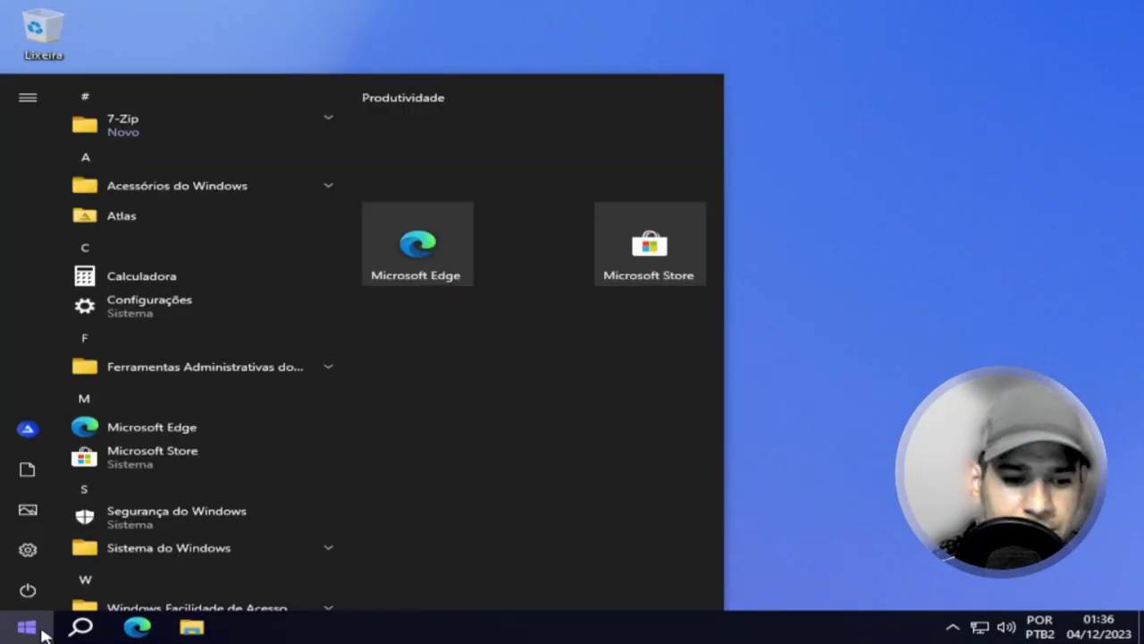
click(195, 628)
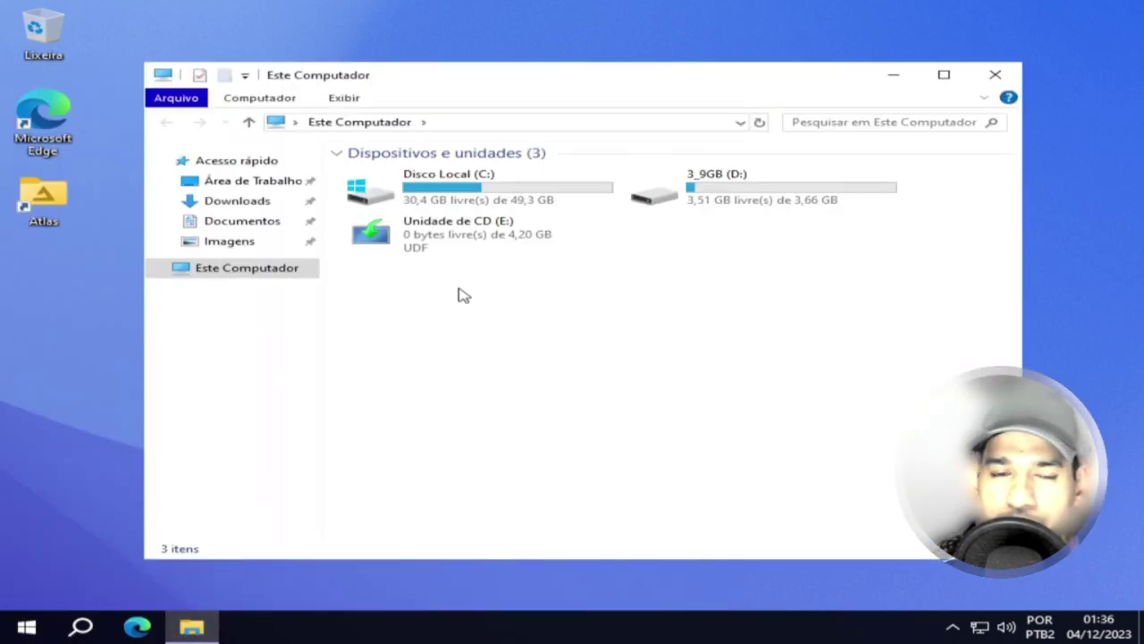
double_click(67, 217)
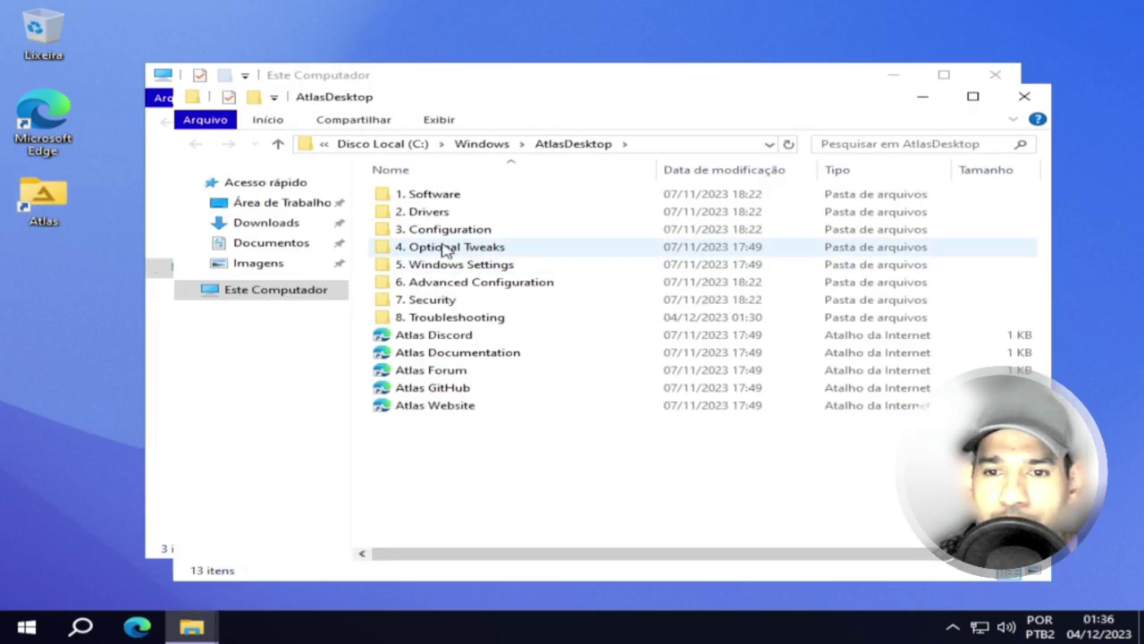
double_click(462, 234)
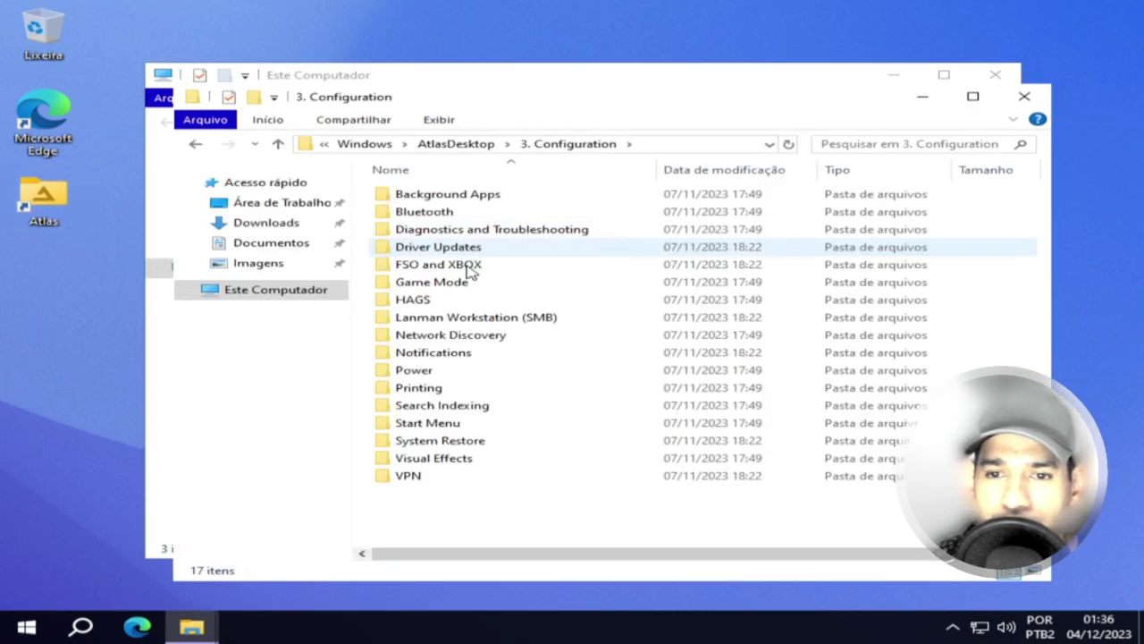
double_click(434, 424)
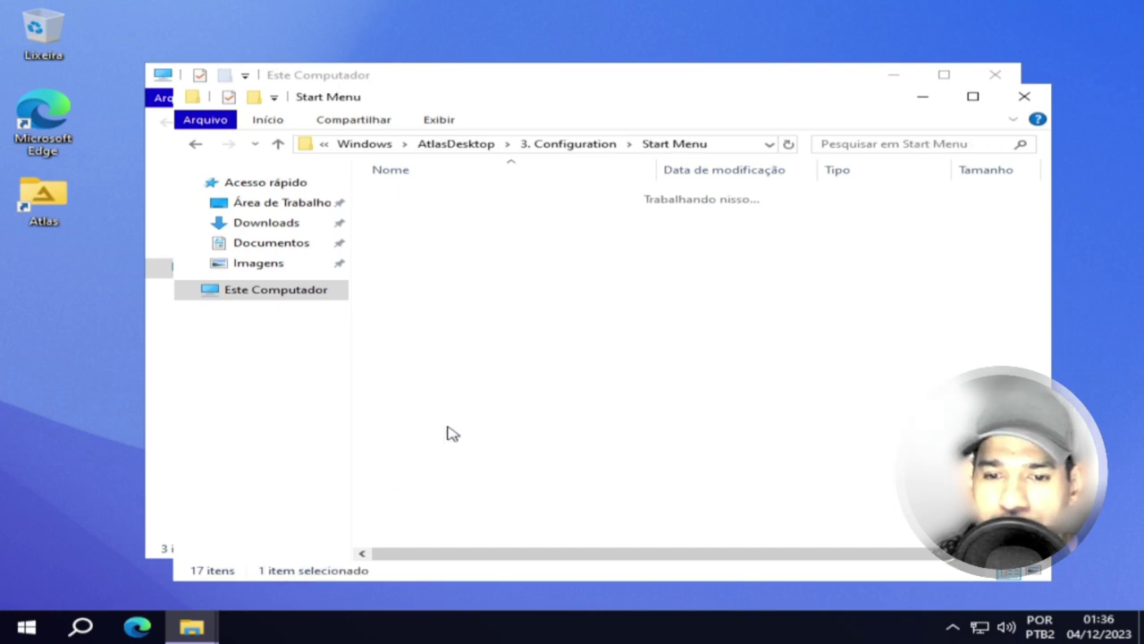
Step: Run Install Open-Shell.cmd as administrator, approve the elevation request, and dismiss the script once it finishes
right_click(442, 230)
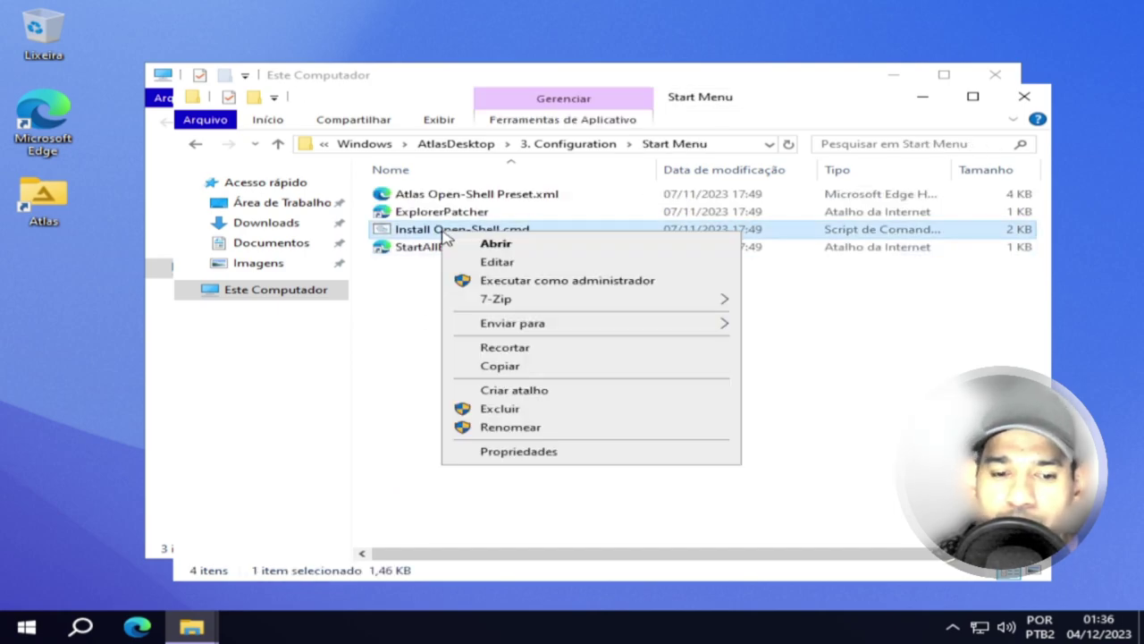
click(505, 282)
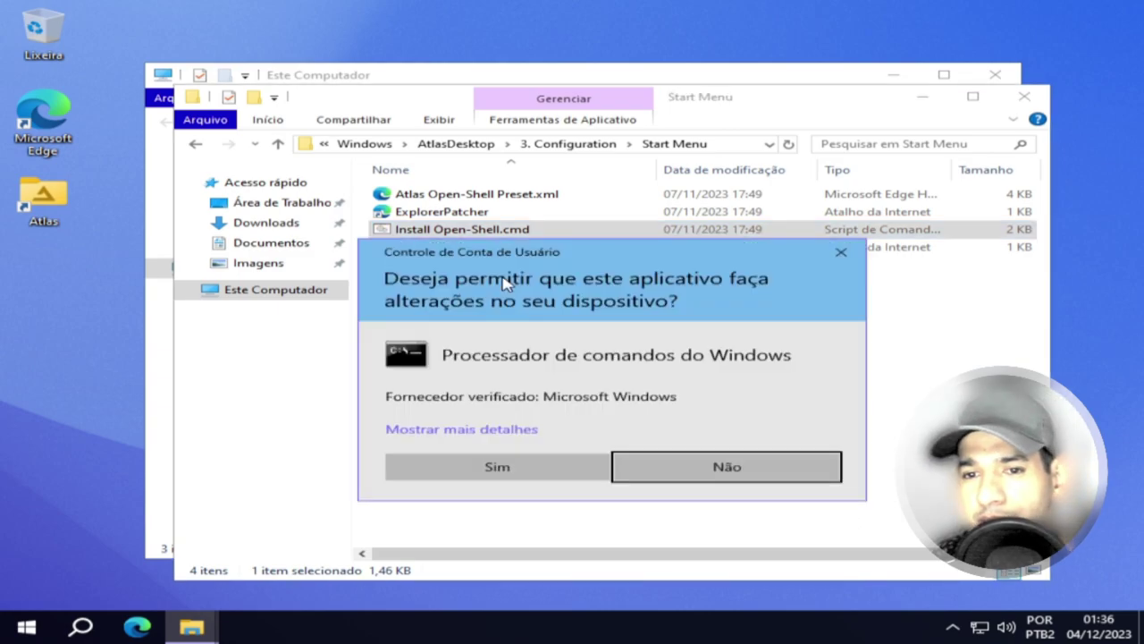
click(548, 475)
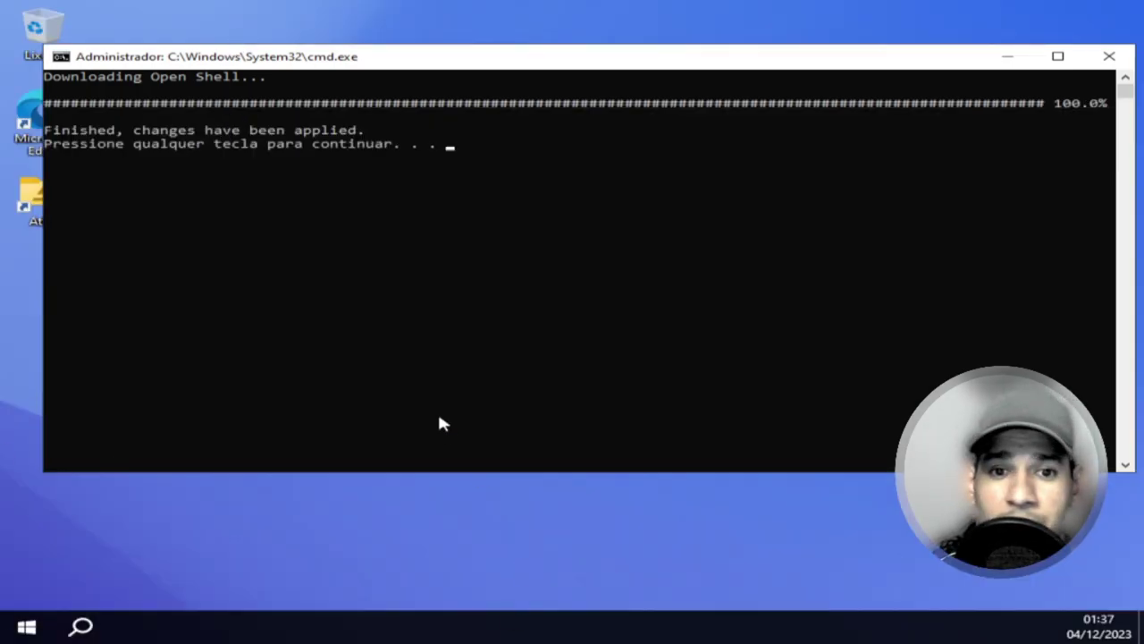
key(Return)
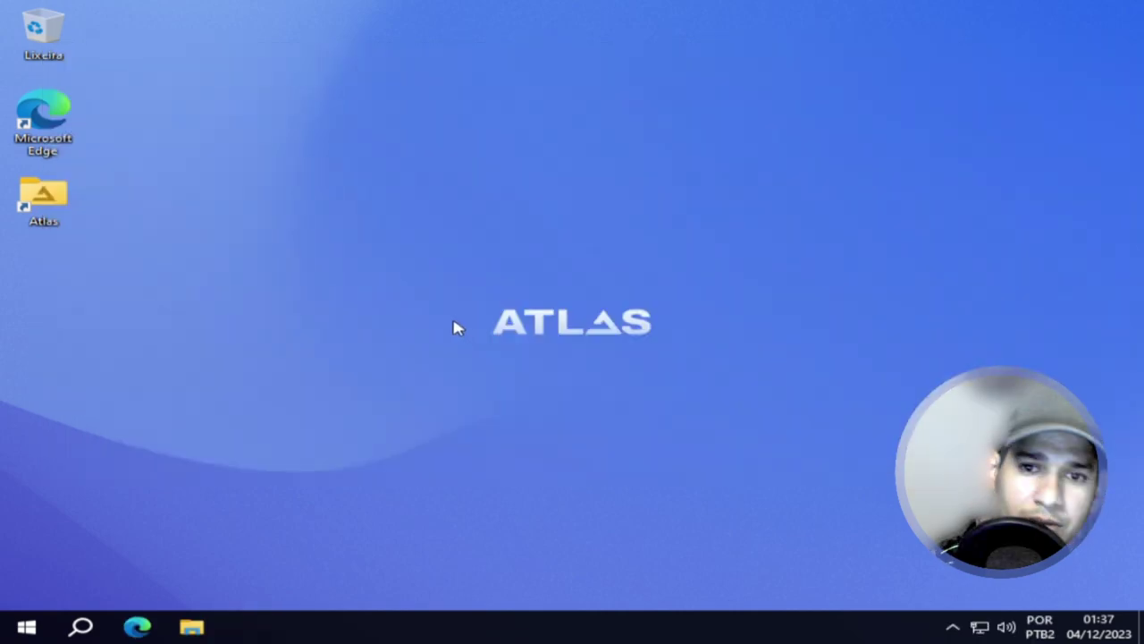
Step: Enable Replace Start button in the Open-Shell settings, try the Classic and Custom button styles, and close the custom image picker
click(23, 628)
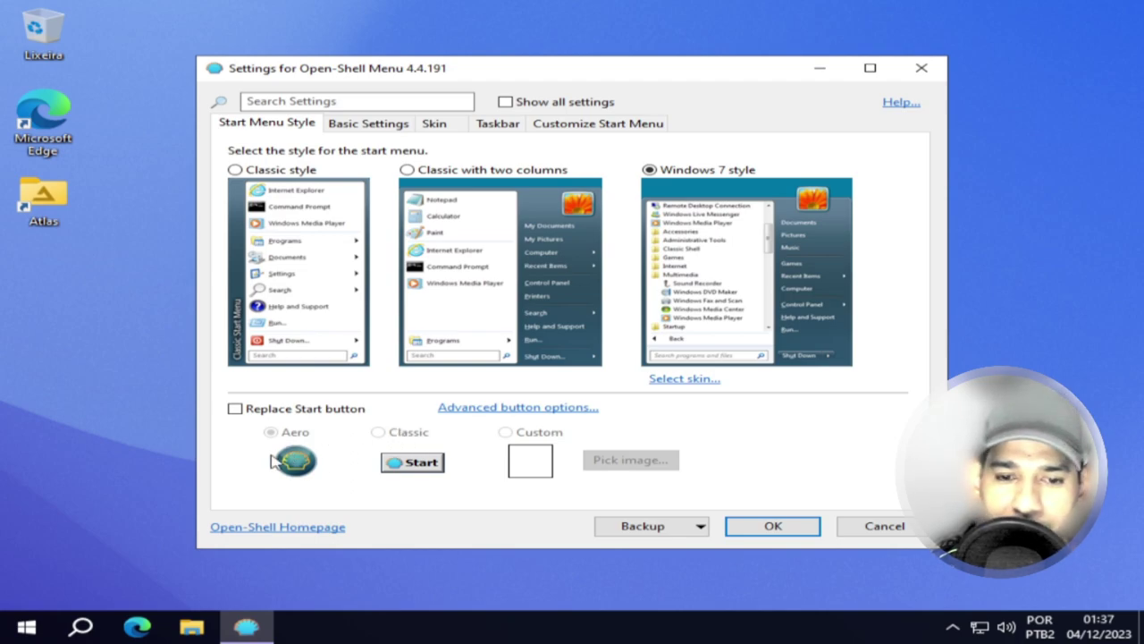
click(235, 409)
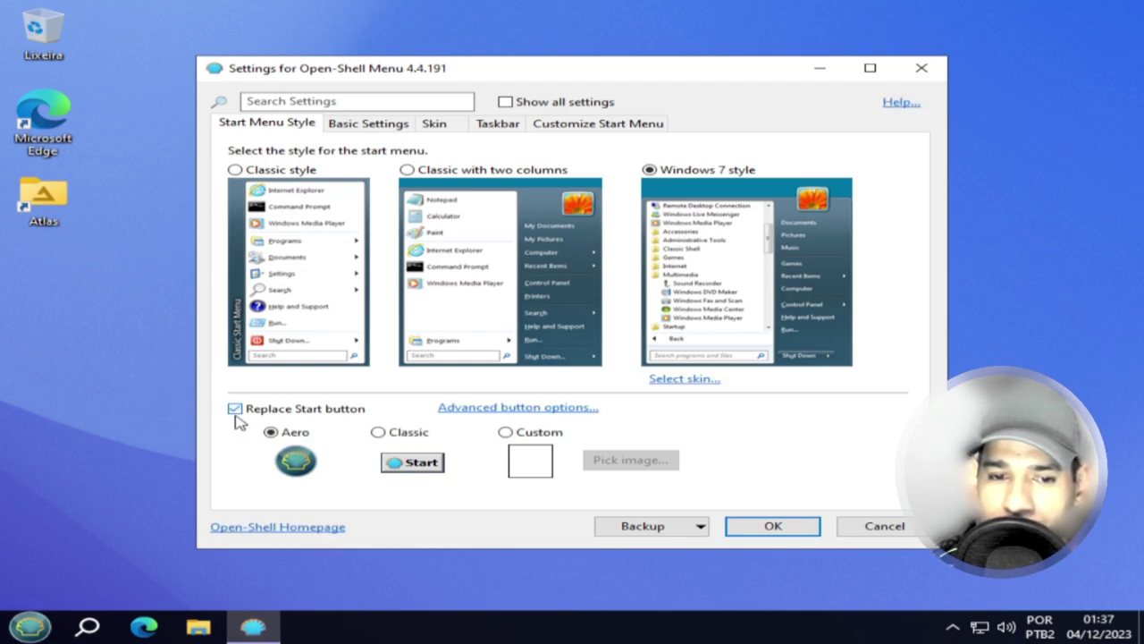
click(390, 434)
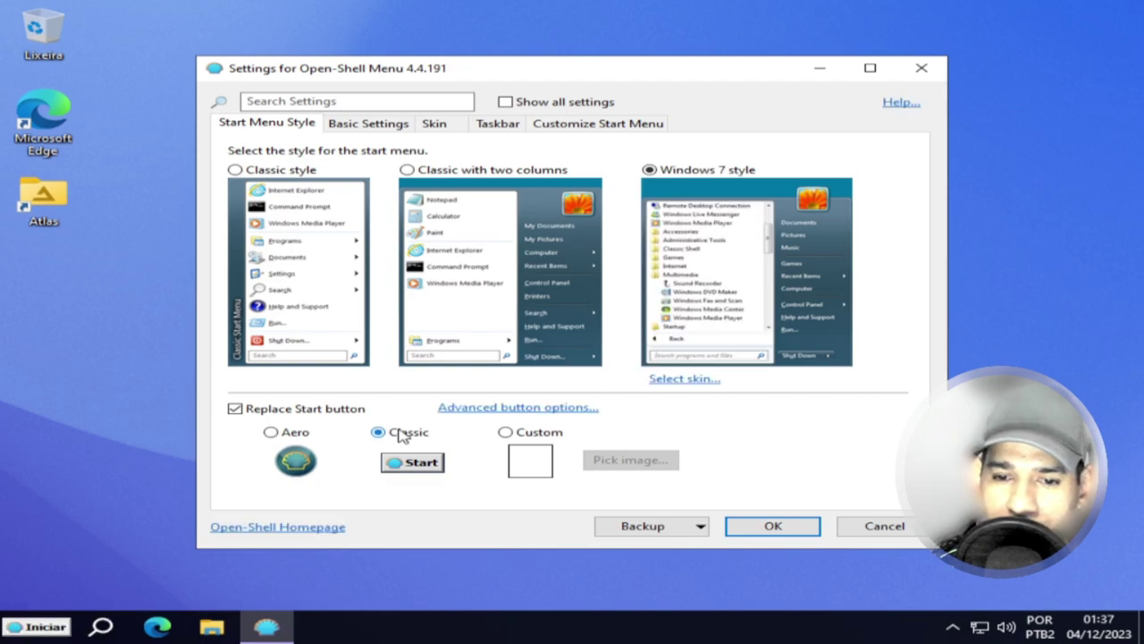
click(520, 435)
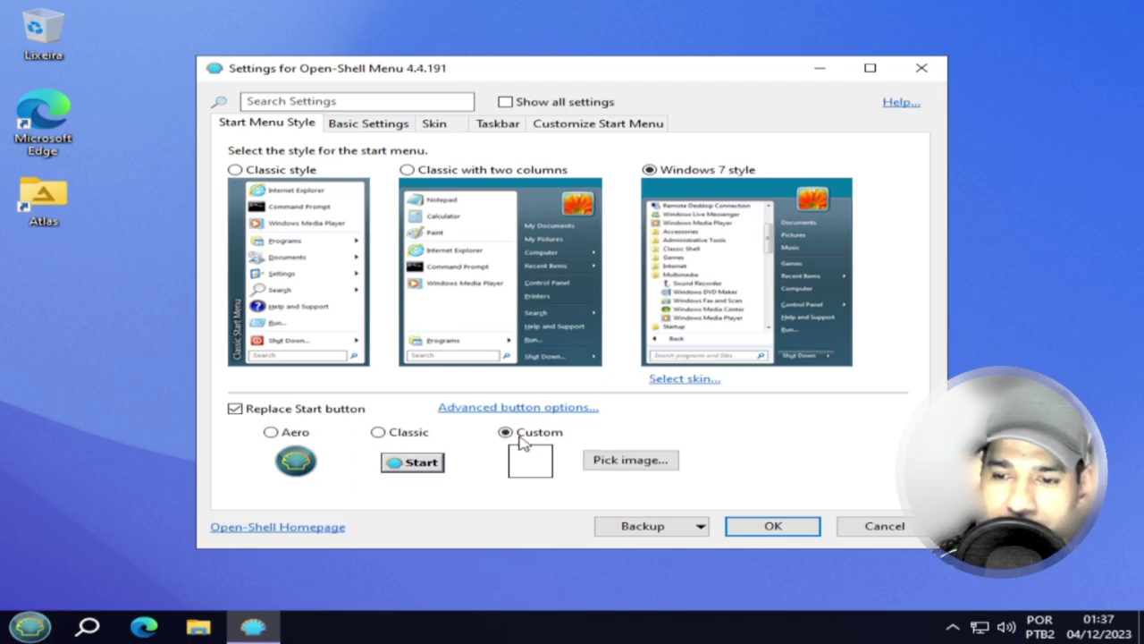
click(626, 461)
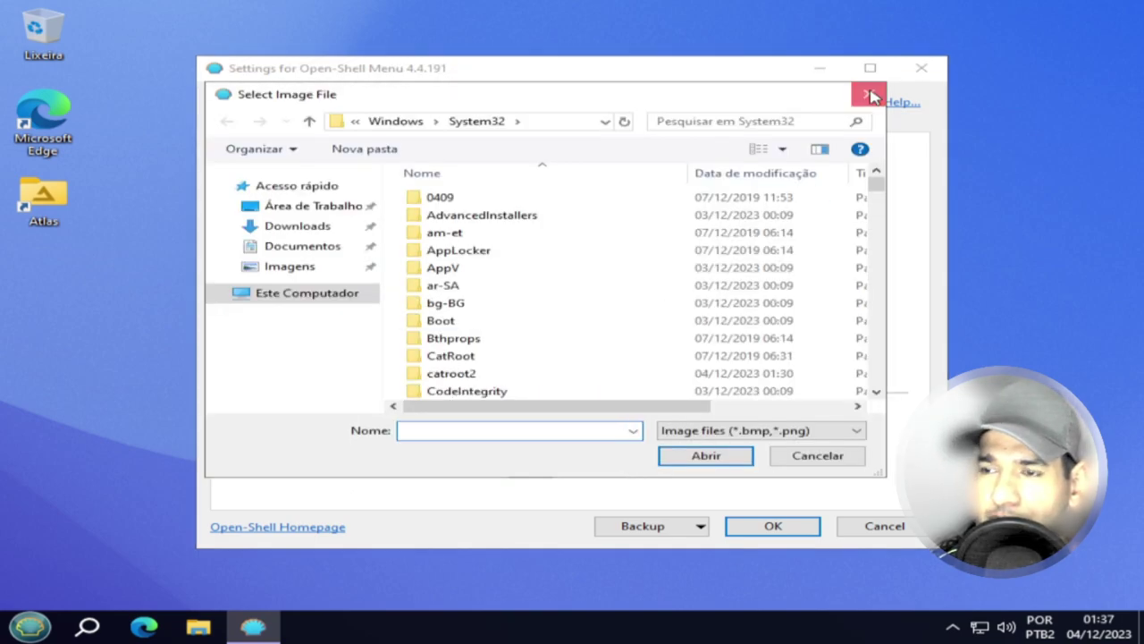
click(868, 94)
Step: Look through the Open-Shell options for customizing the Start menu items and the taskbar
click(565, 123)
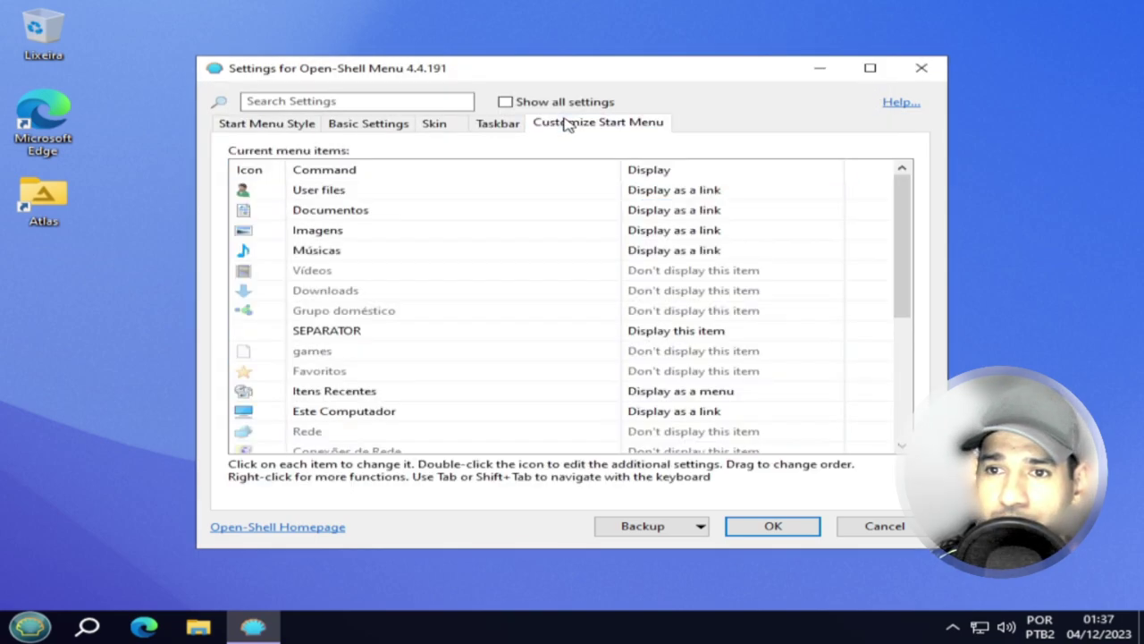
scroll(367, 294, down, 4)
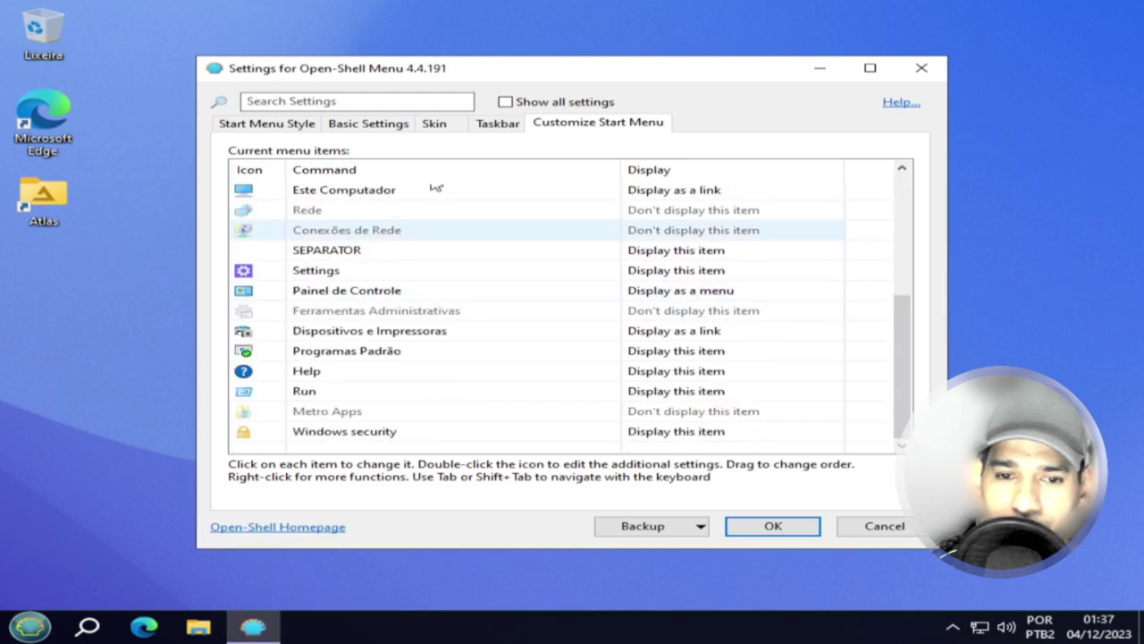
click(508, 128)
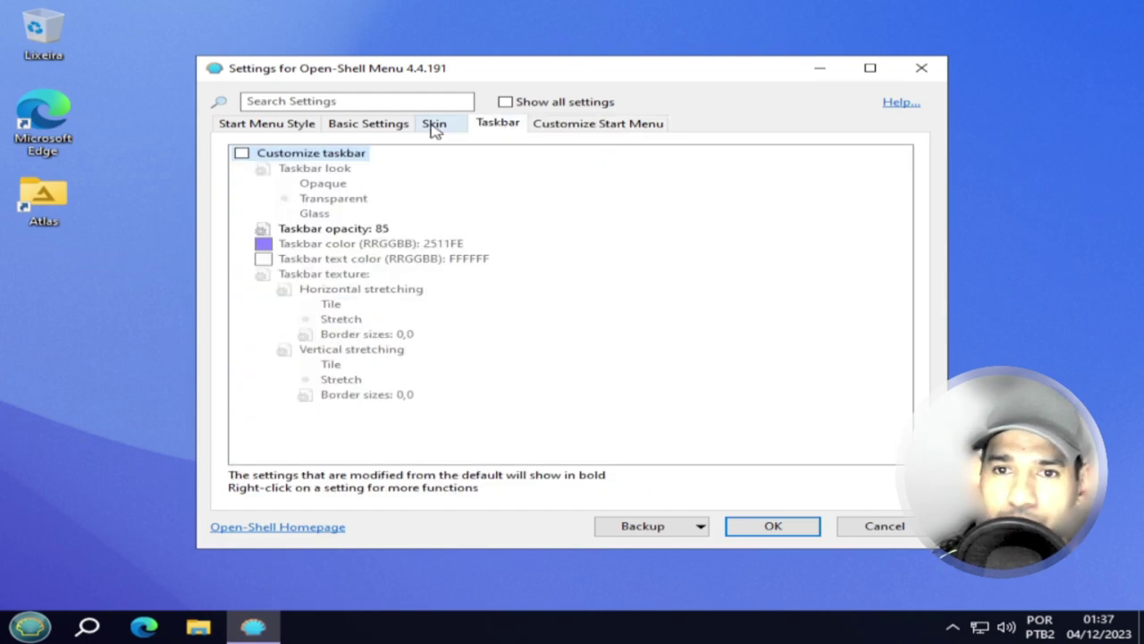
Step: Try the Metallic skin for the Open-Shell menu and preview it in the Start menu
click(435, 127)
click(400, 157)
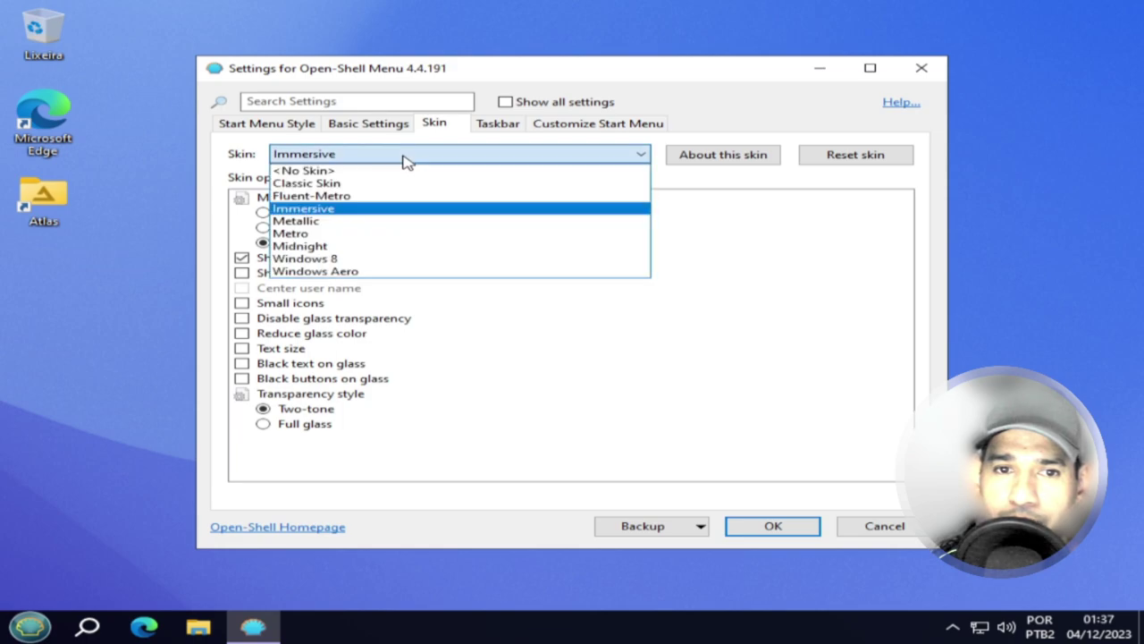
click(358, 221)
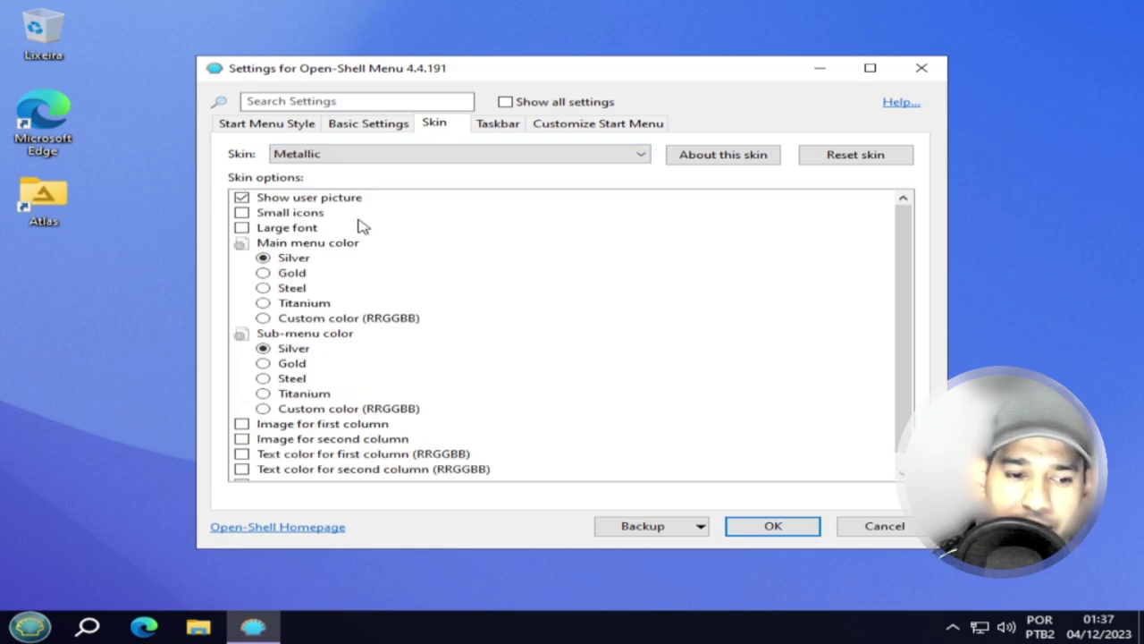
click(19, 629)
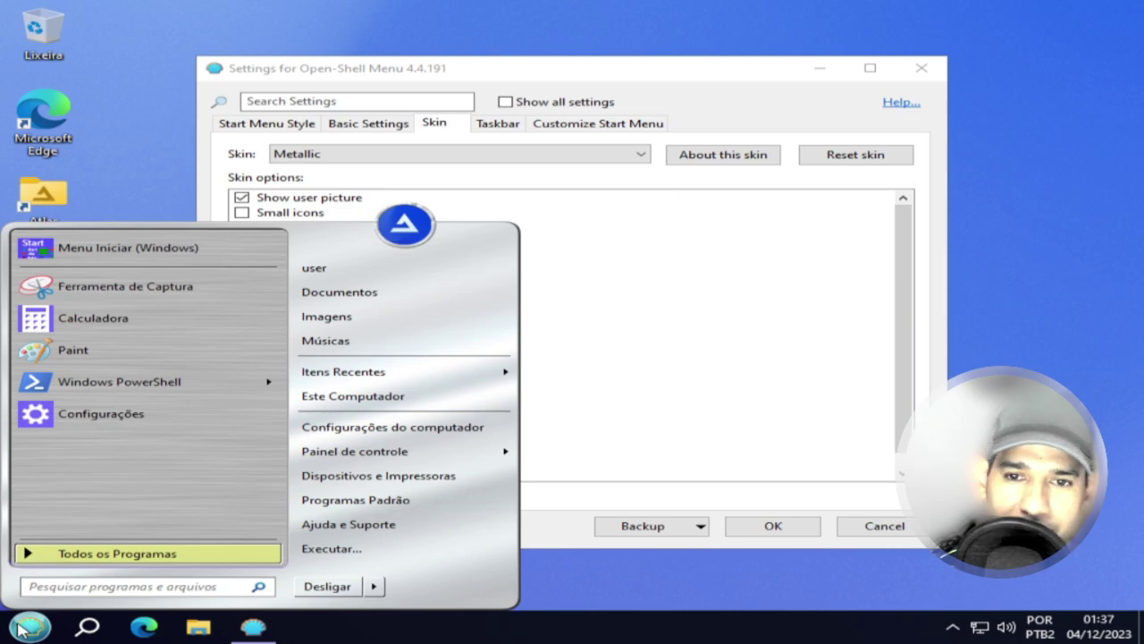
click(19, 628)
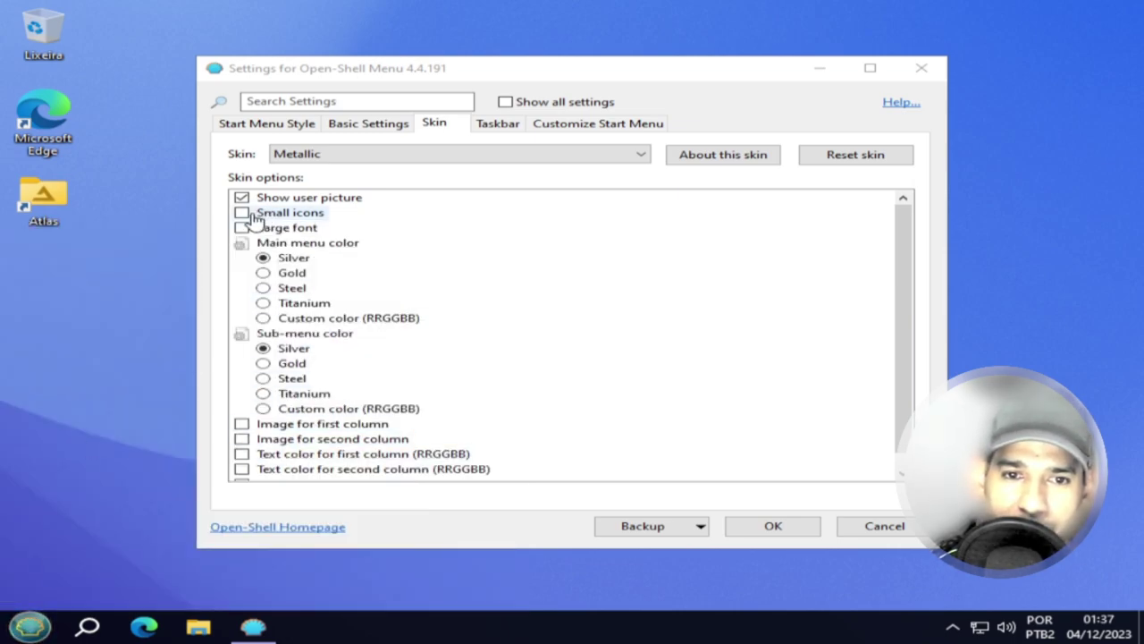
Step: Enable Small icons for the Metallic skin and preview the Start menu
click(248, 214)
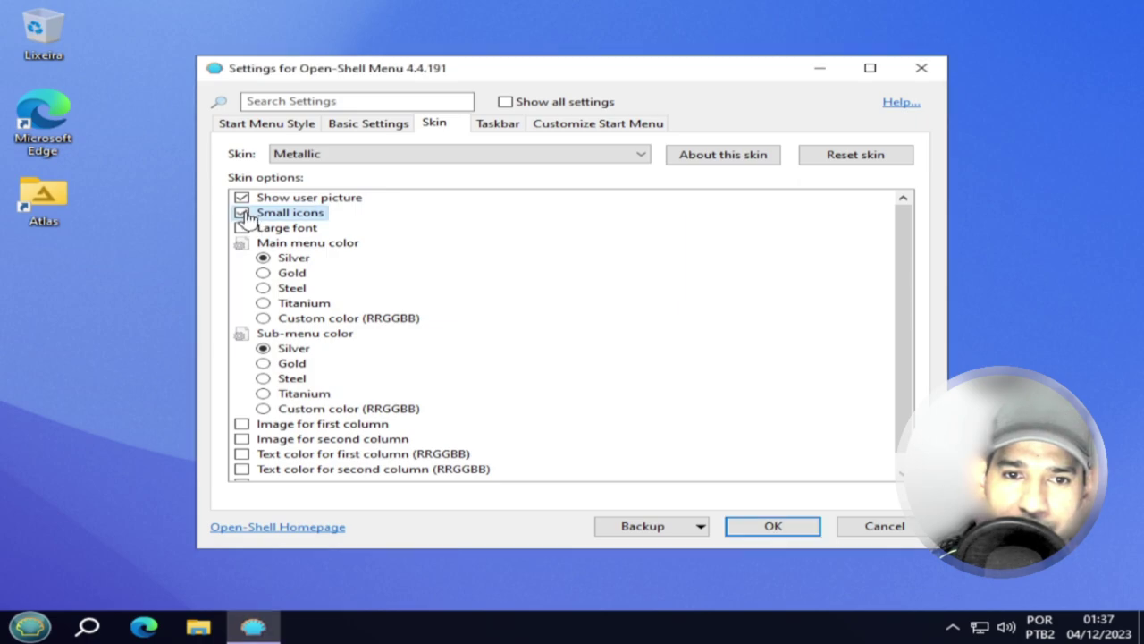
click(21, 630)
click(25, 631)
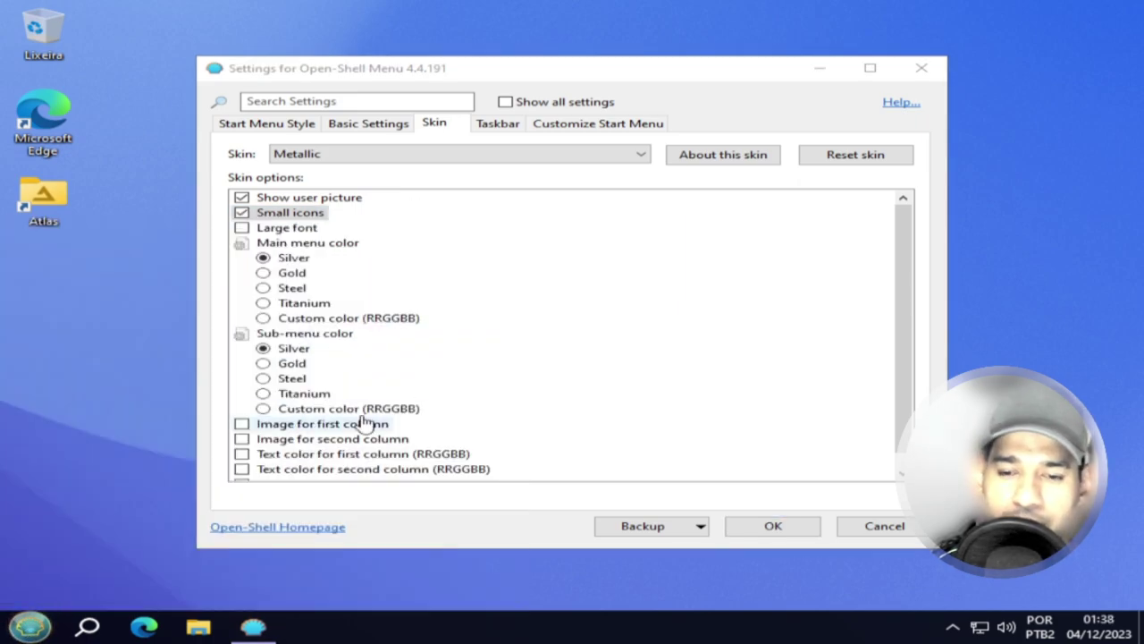
Step: Disable Replace Start button in the Start menu style settings and check the Start menu
click(369, 125)
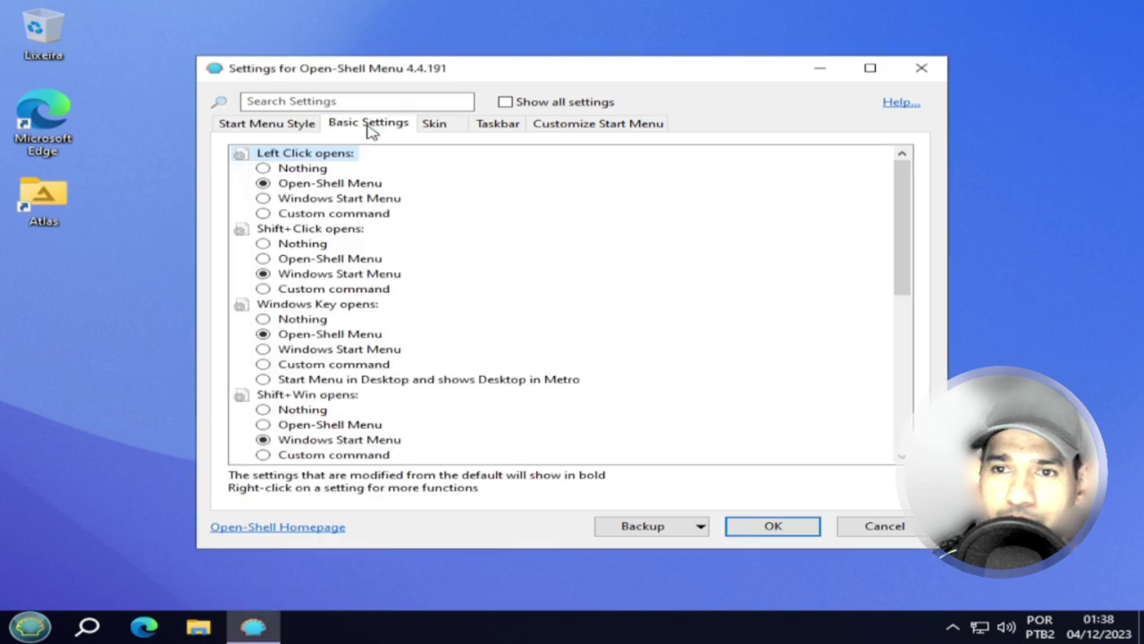
click(295, 125)
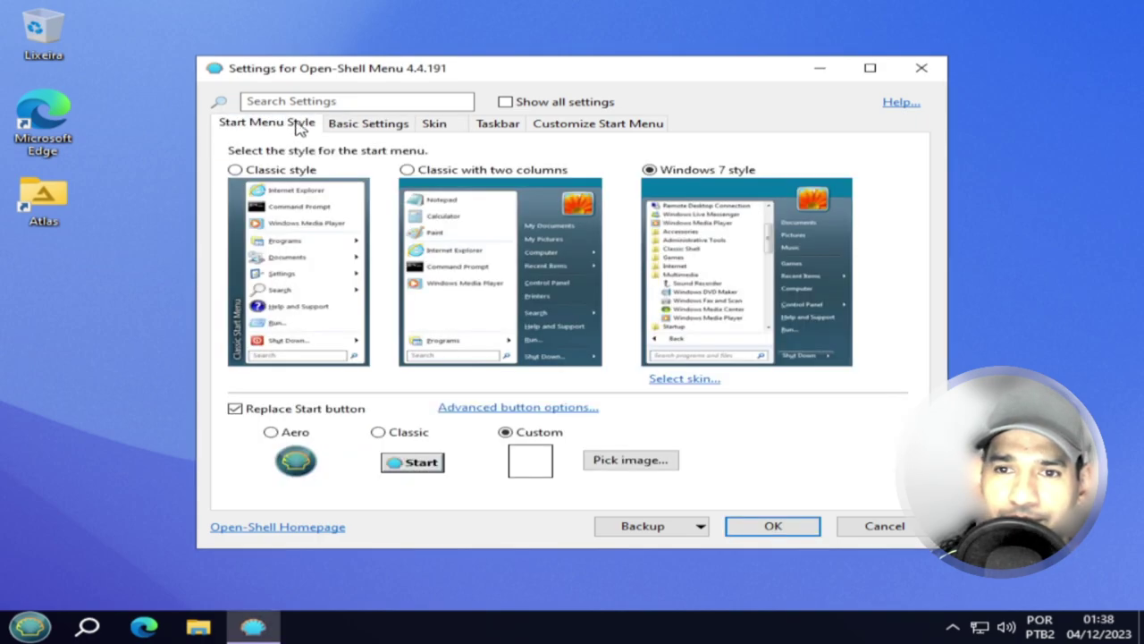
click(234, 410)
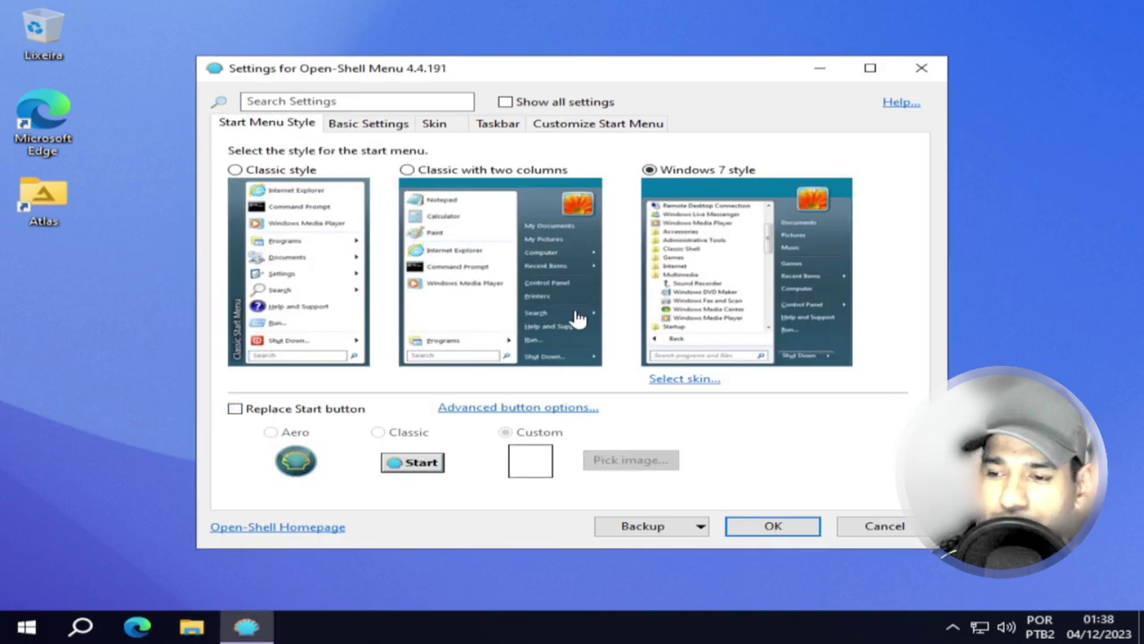
click(4, 635)
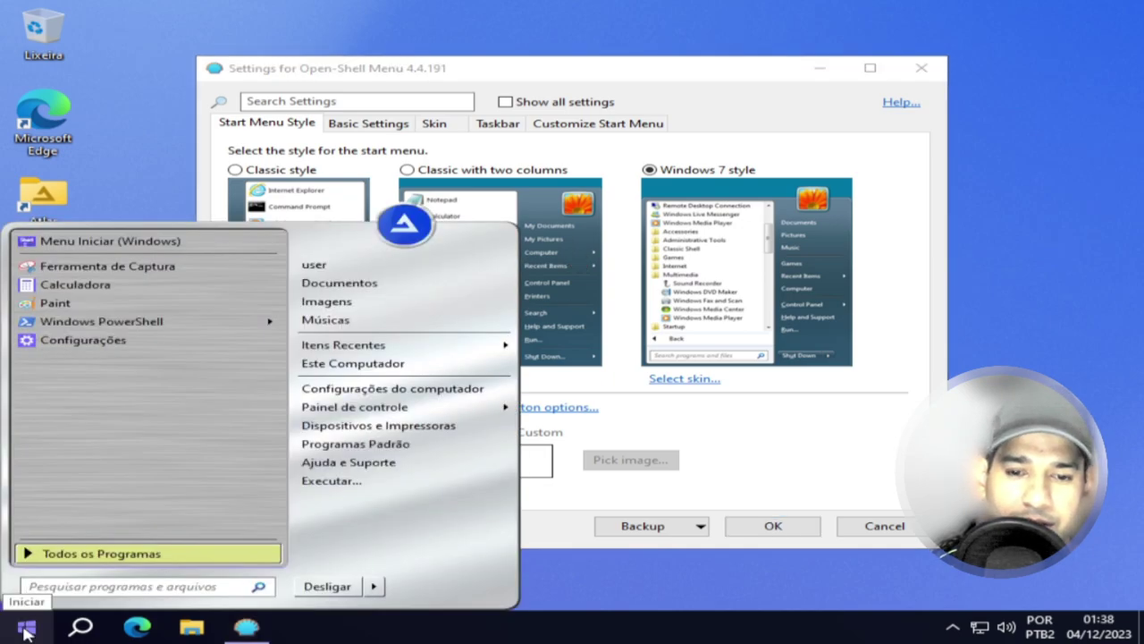
click(16, 635)
Step: Set the Open-Shell skin to Fluent-Metro, preview the Start menu, and save the settings
click(447, 127)
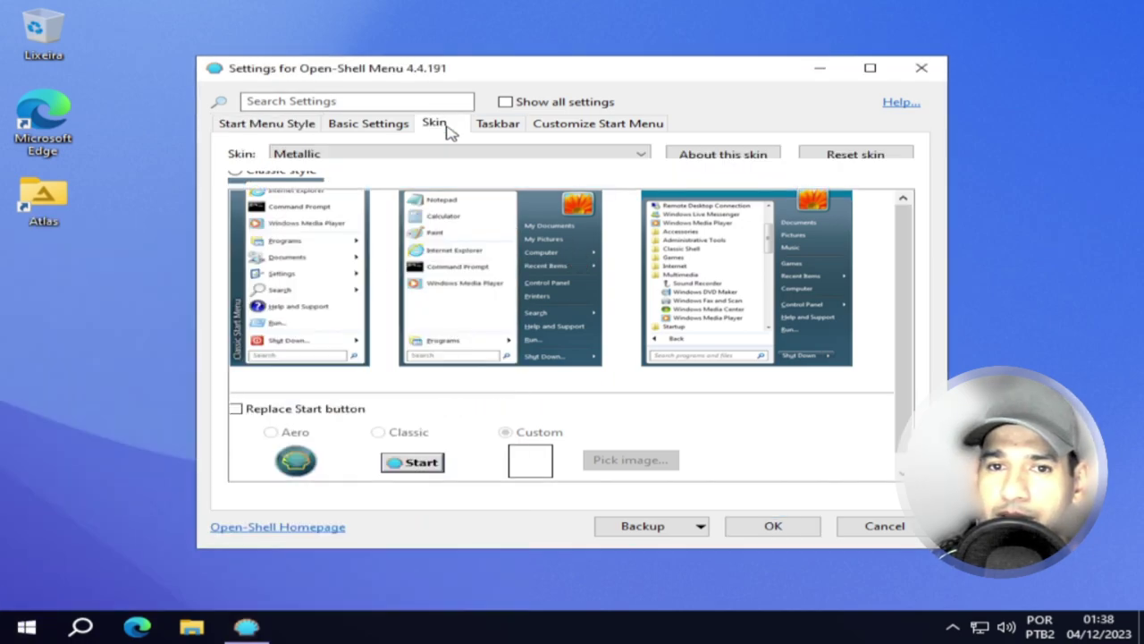
click(331, 159)
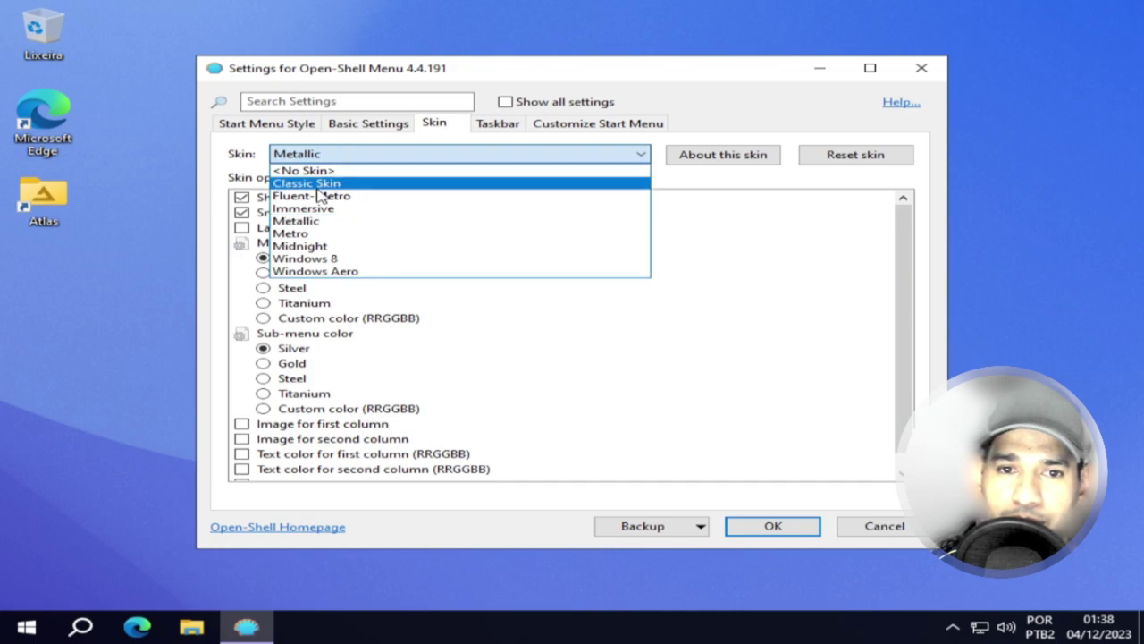
click(324, 196)
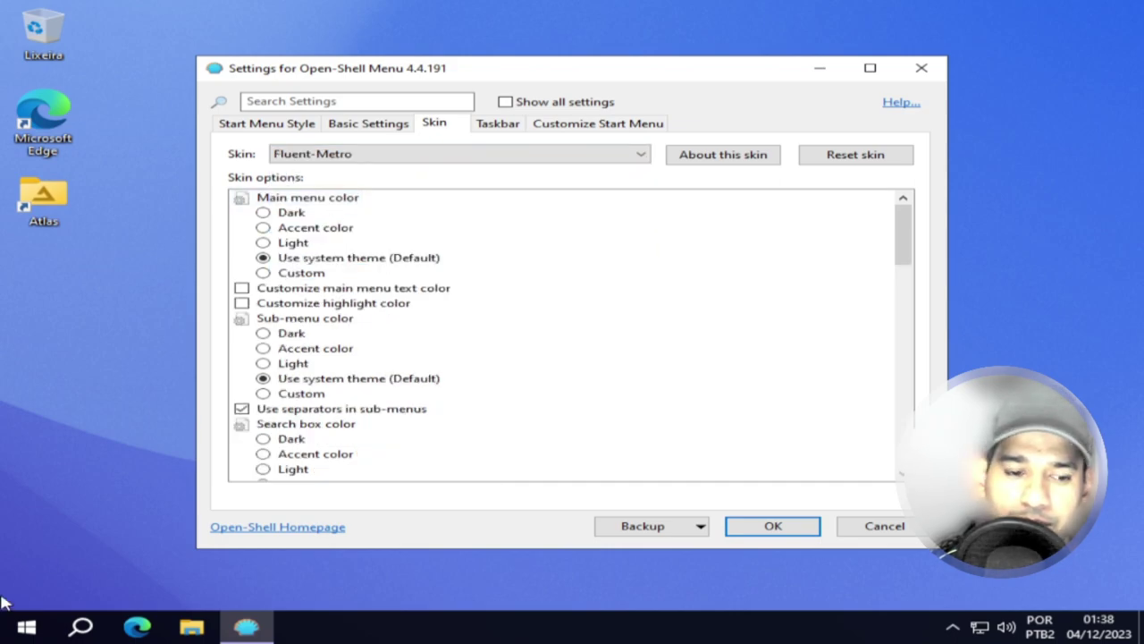
click(12, 629)
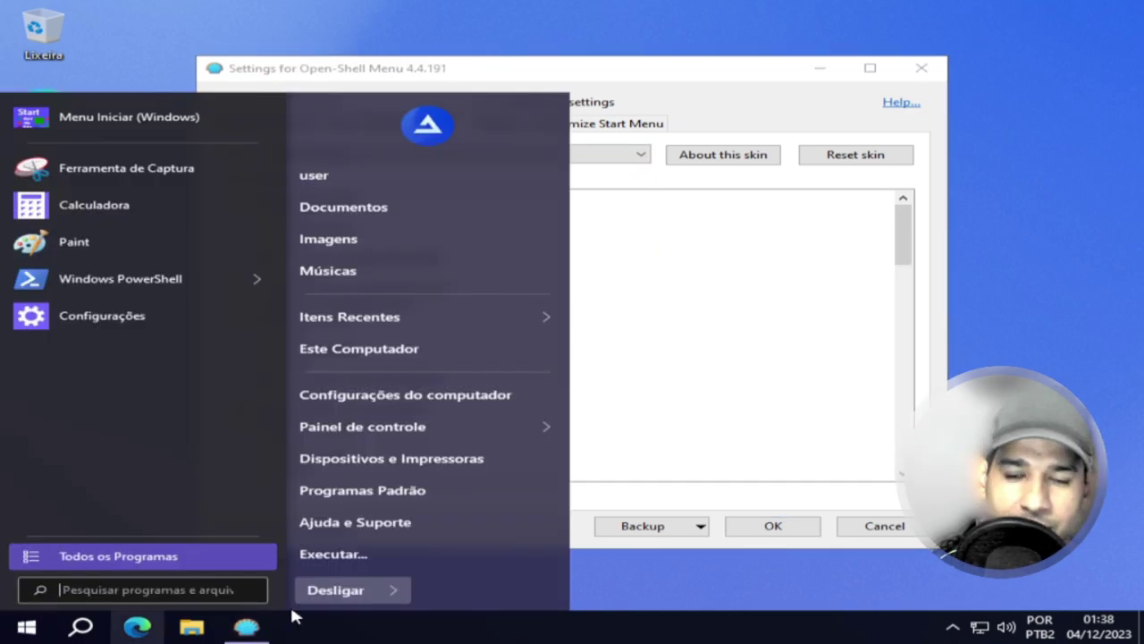
click(800, 530)
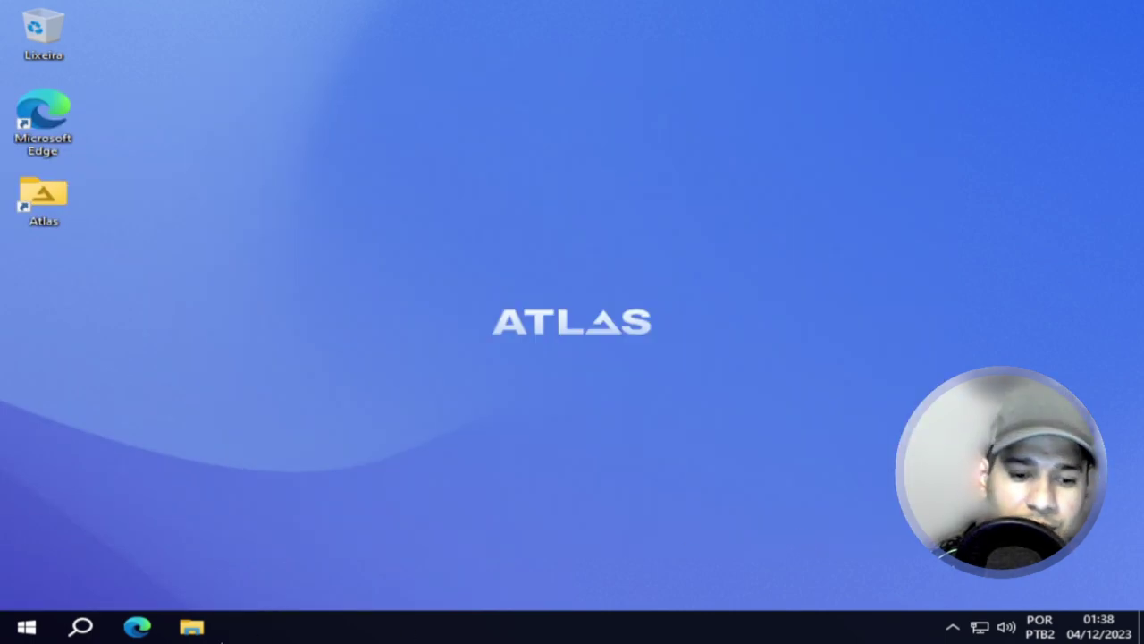
Step: Open the Open-Shell Pinned folder and the user's Start Menu folder, and look inside its Programas subfolder
right_click(25, 628)
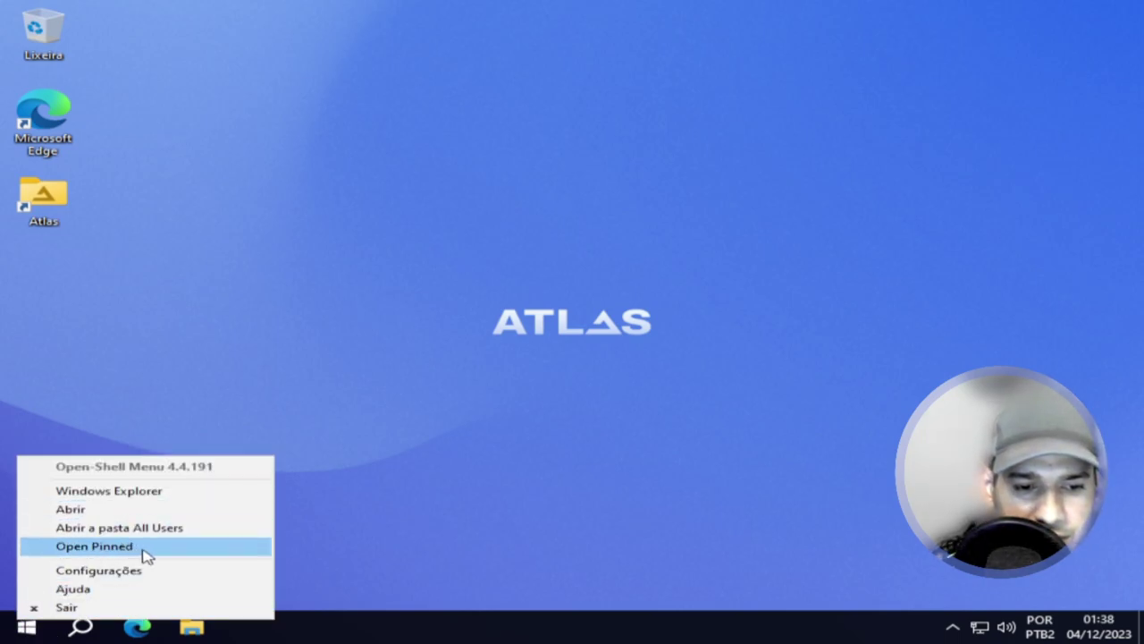
click(94, 546)
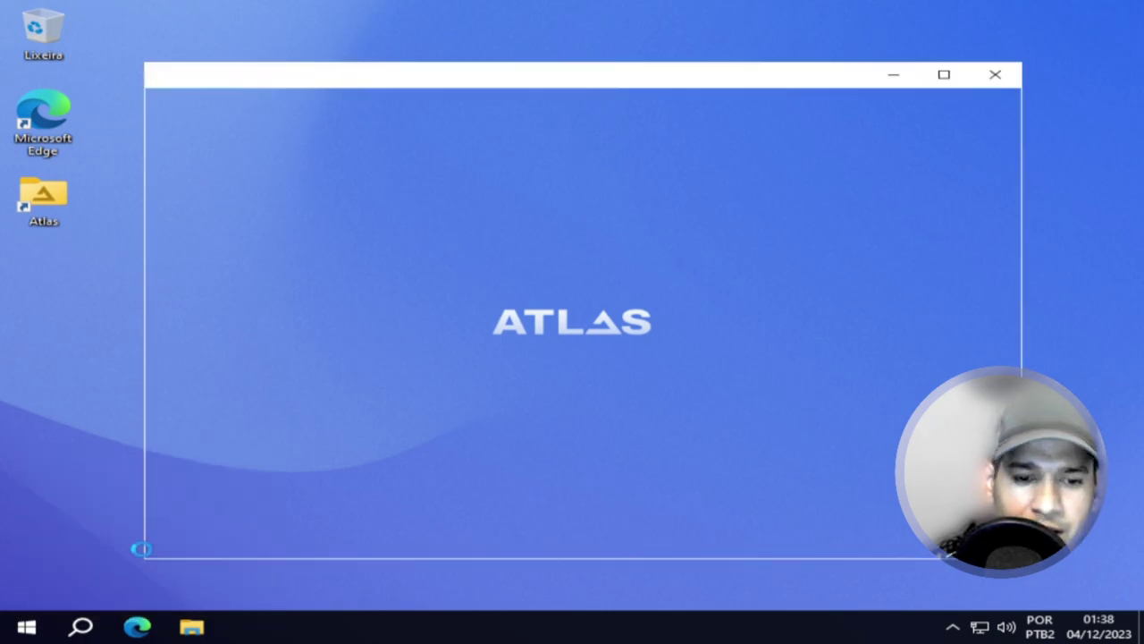
right_click(18, 629)
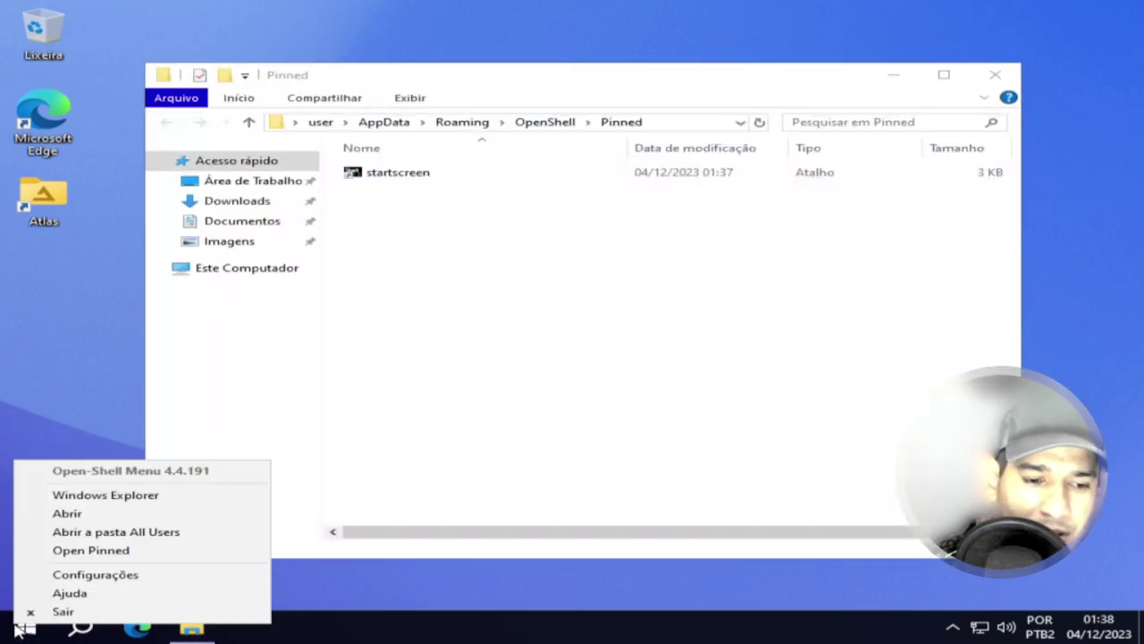
click(70, 514)
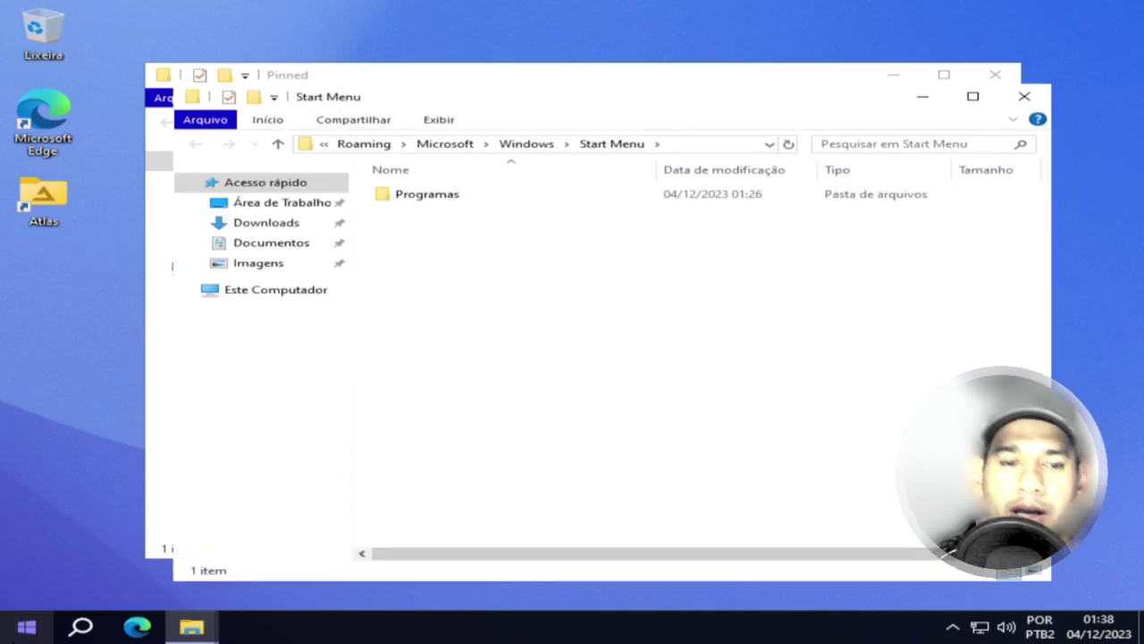
double_click(426, 202)
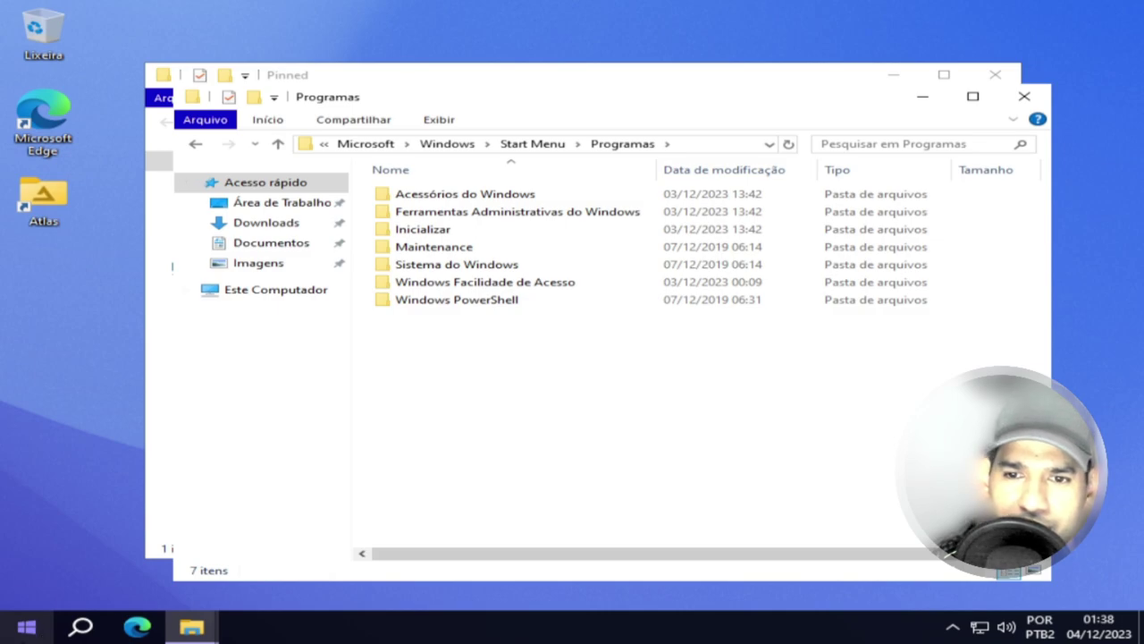
Step: Reopen the Open-Shell settings, set the skin to Midnight, and preview the Start menu with the Windows PowerShell submenu
right_click(24, 631)
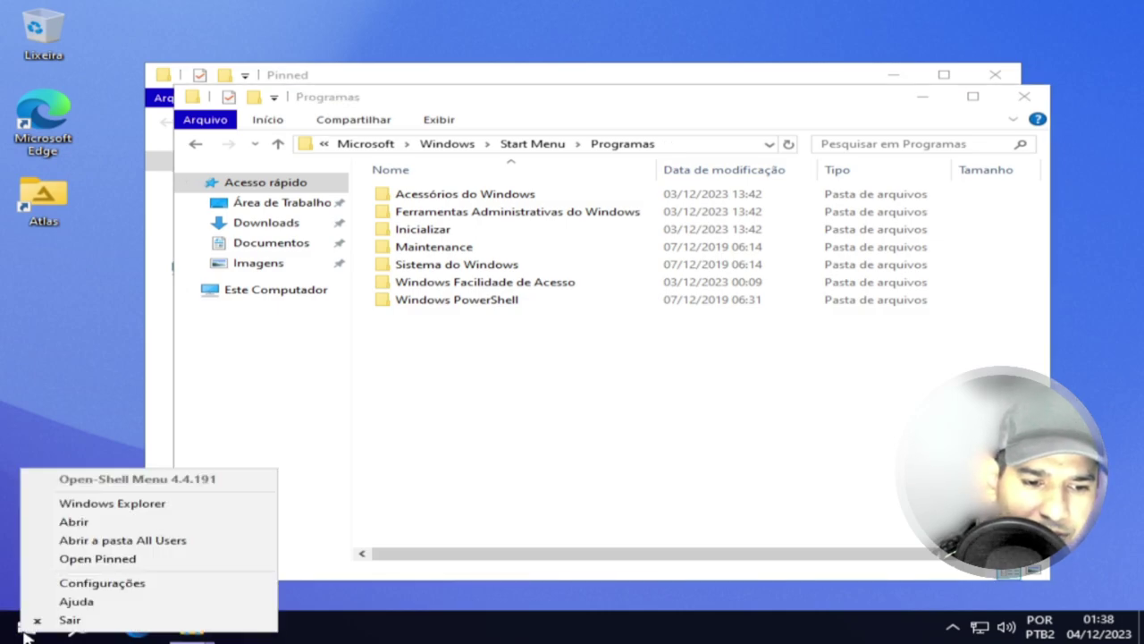
click(102, 583)
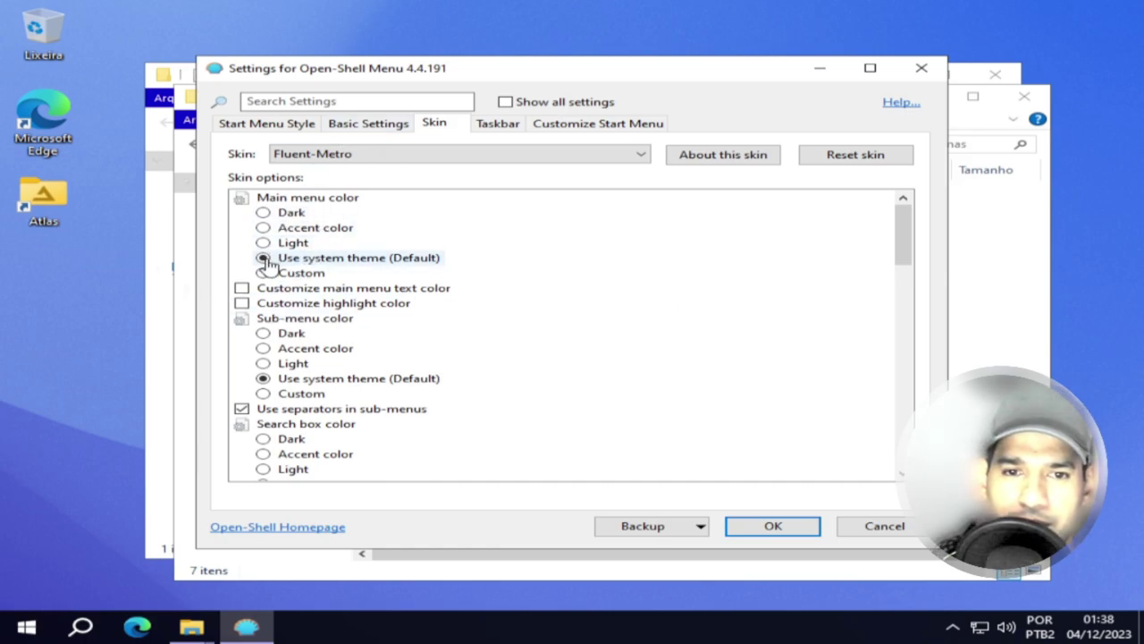
click(453, 153)
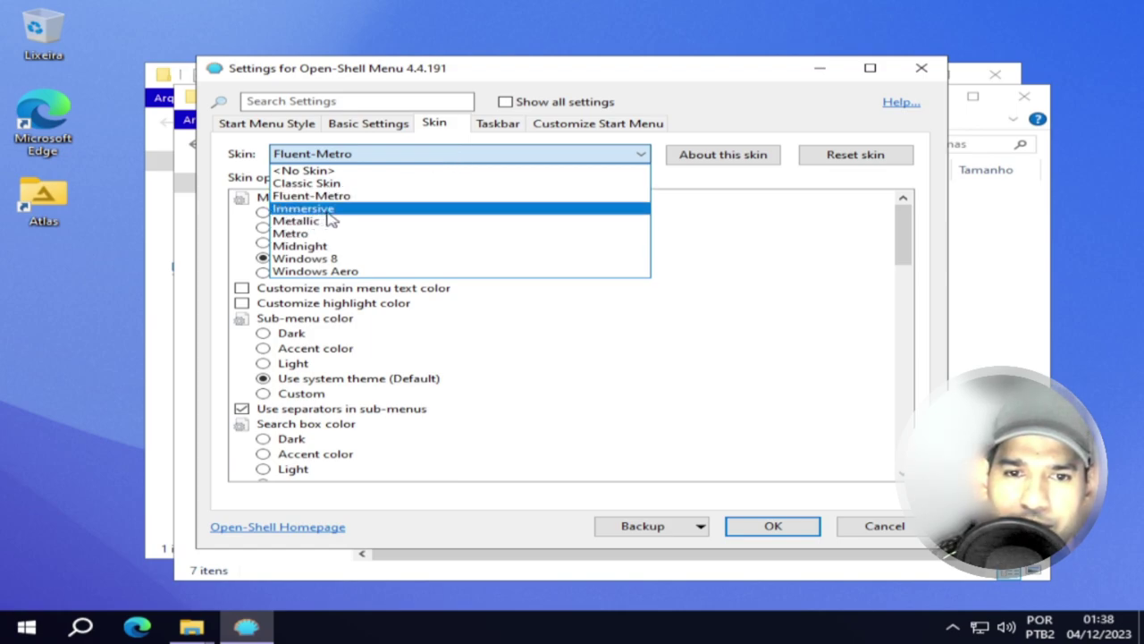
click(330, 246)
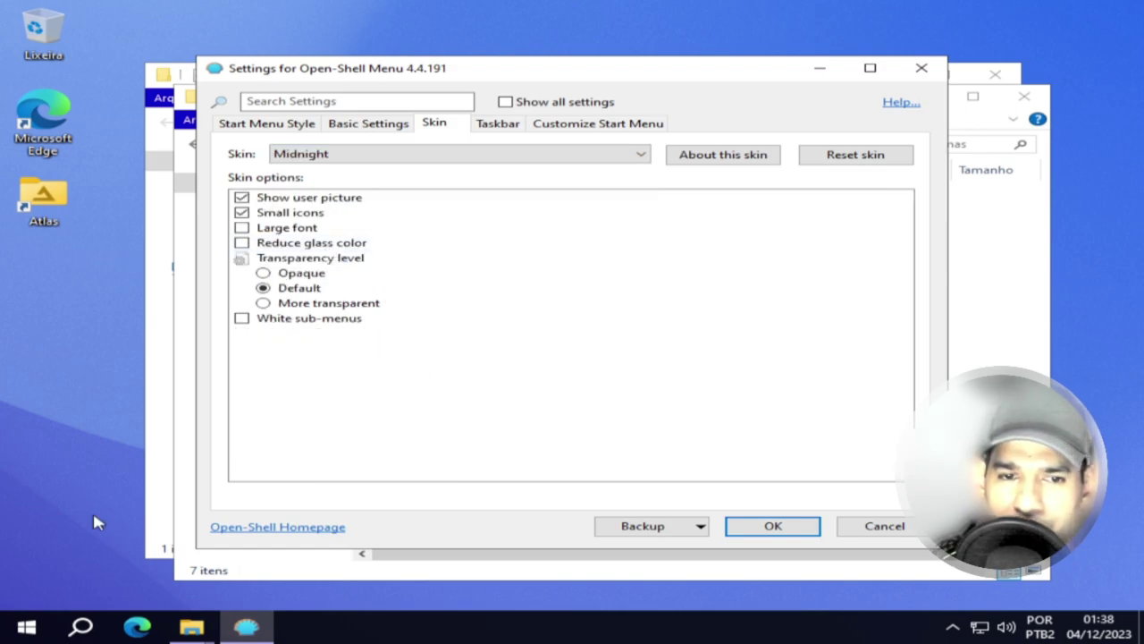
click(15, 630)
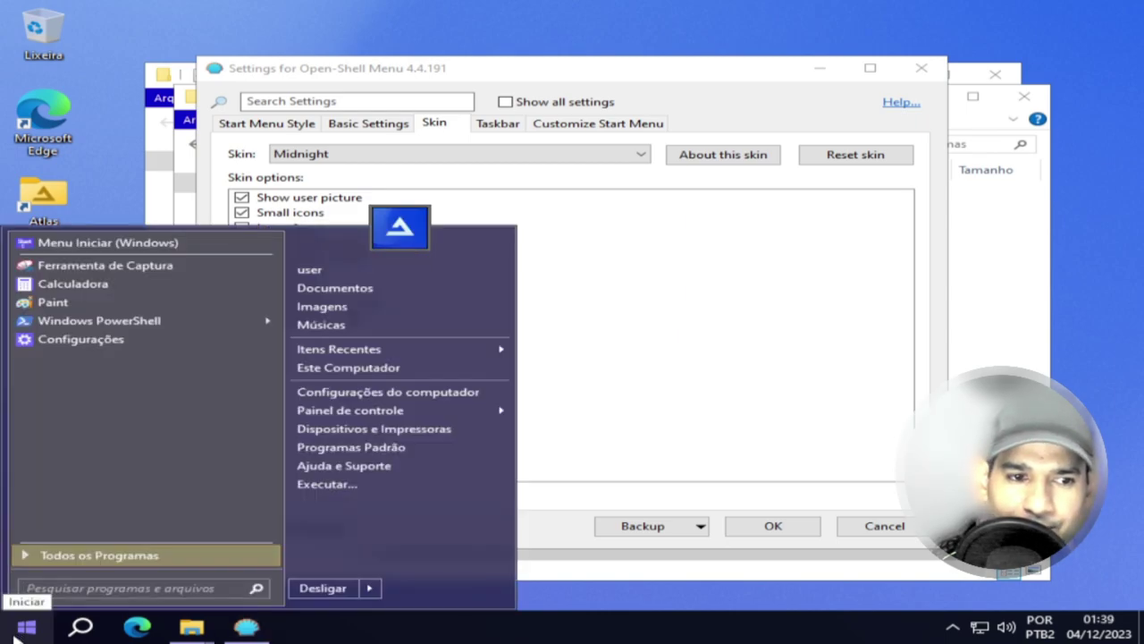
mouse_move(263, 320)
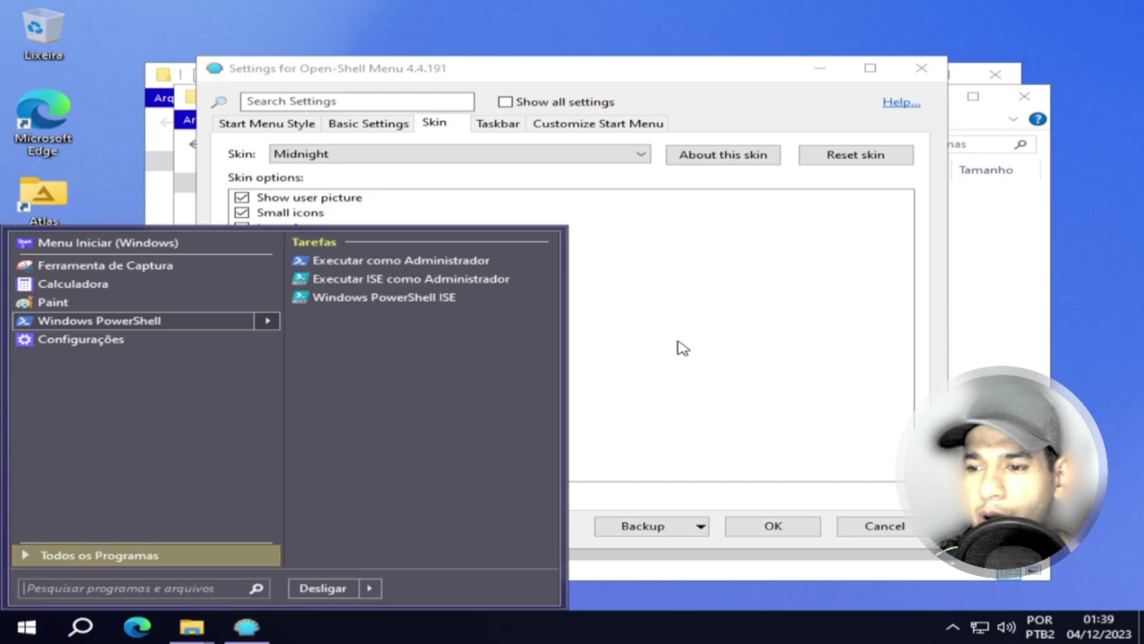